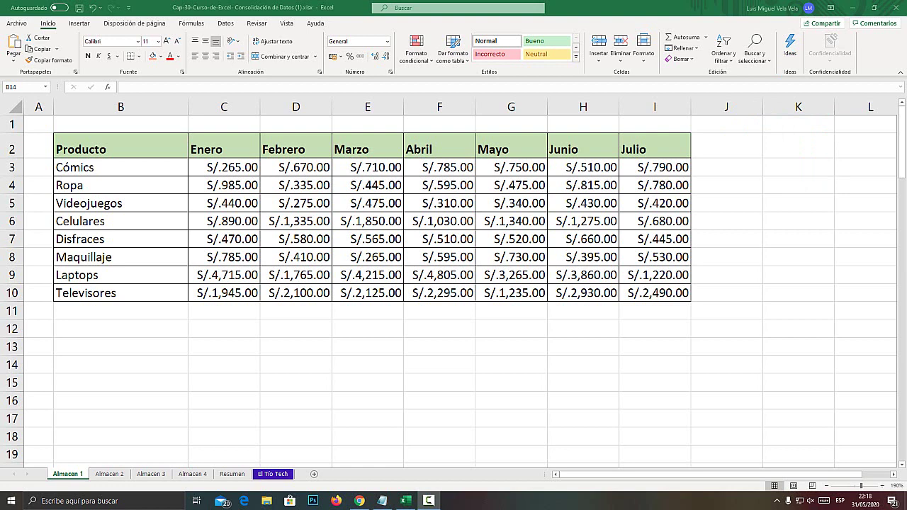
Step: Select the Almacen 1 sales table to look it over, then clear the selection
click(121, 364)
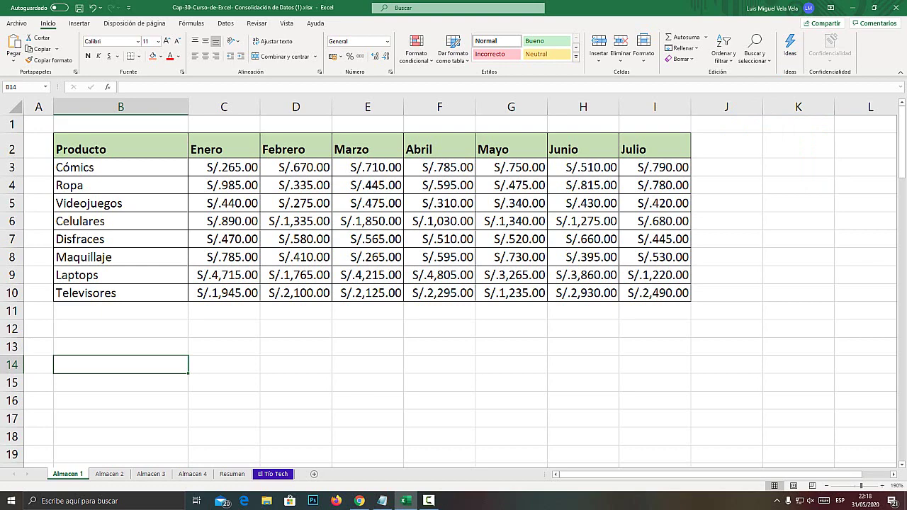
drag(120, 148, 730, 436)
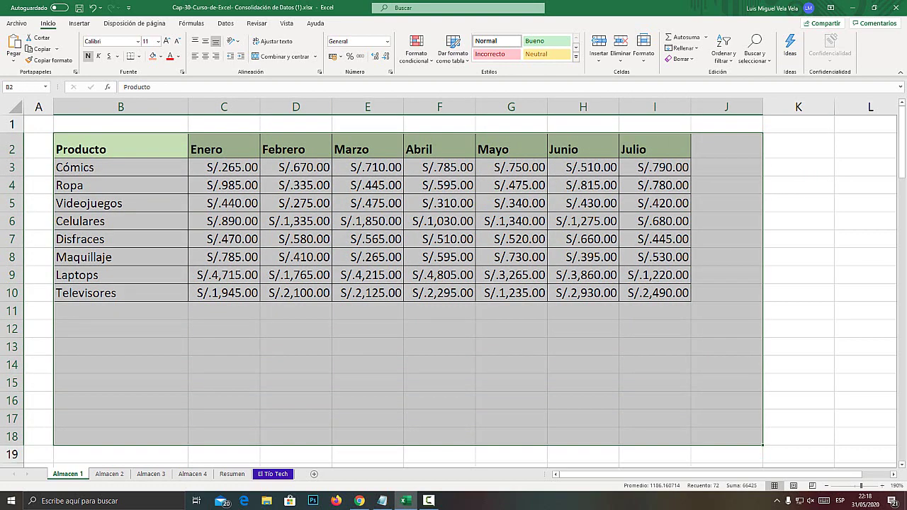
click(367, 310)
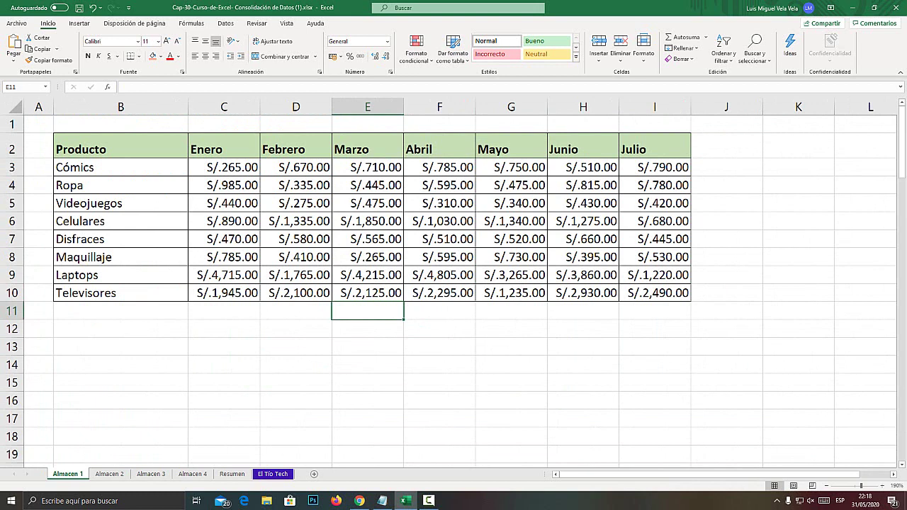
Step: Switch to Chrome and reload the eltiotech.com home page, magnifying around the free course link
click(359, 500)
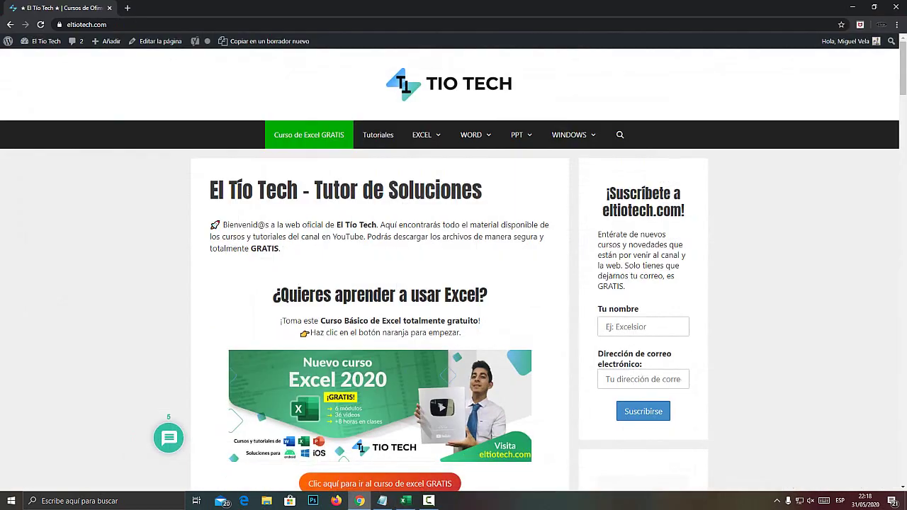
key(super+plus)
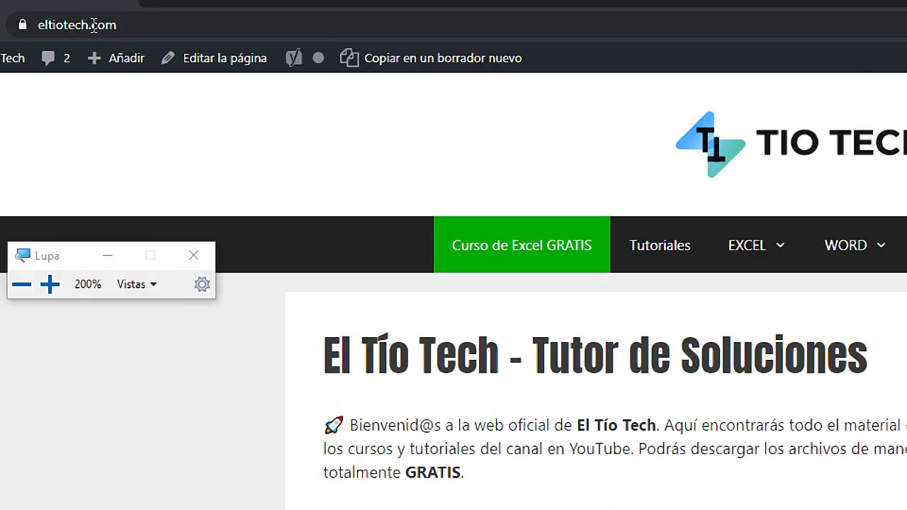
click(95, 25)
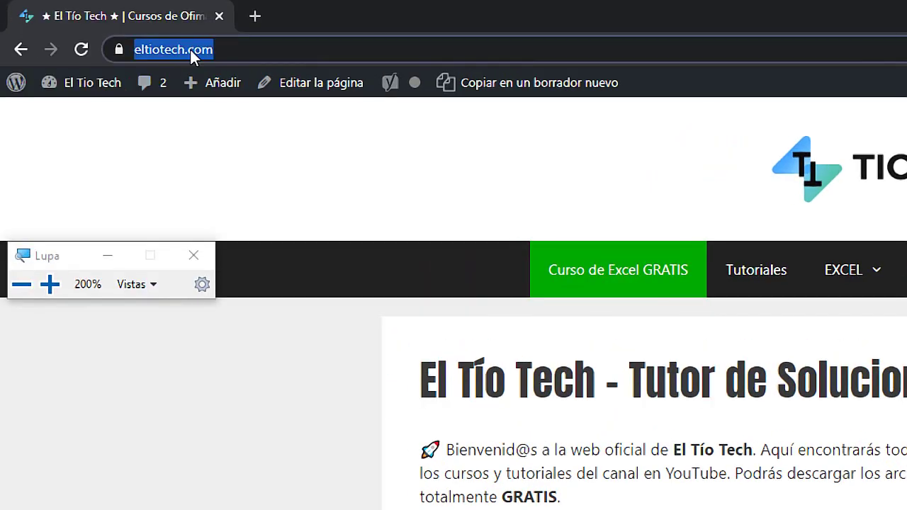
key(Return)
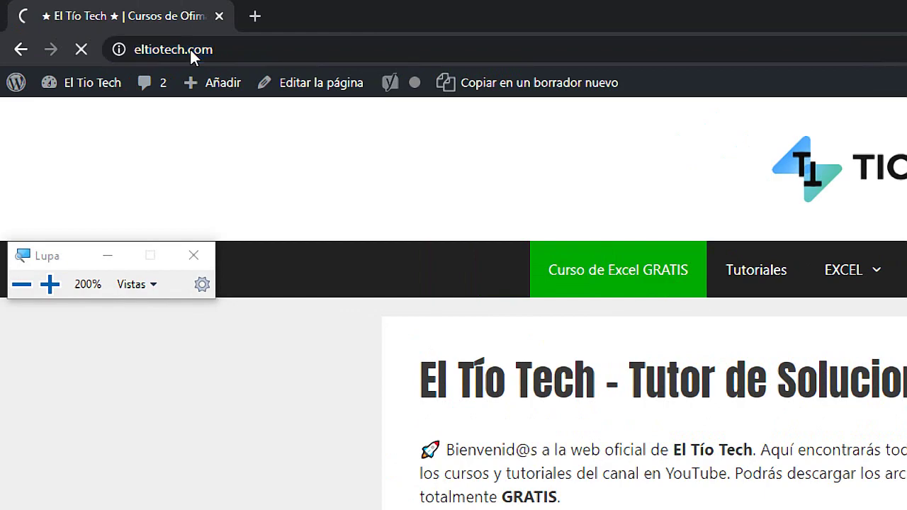
key(super+Escape)
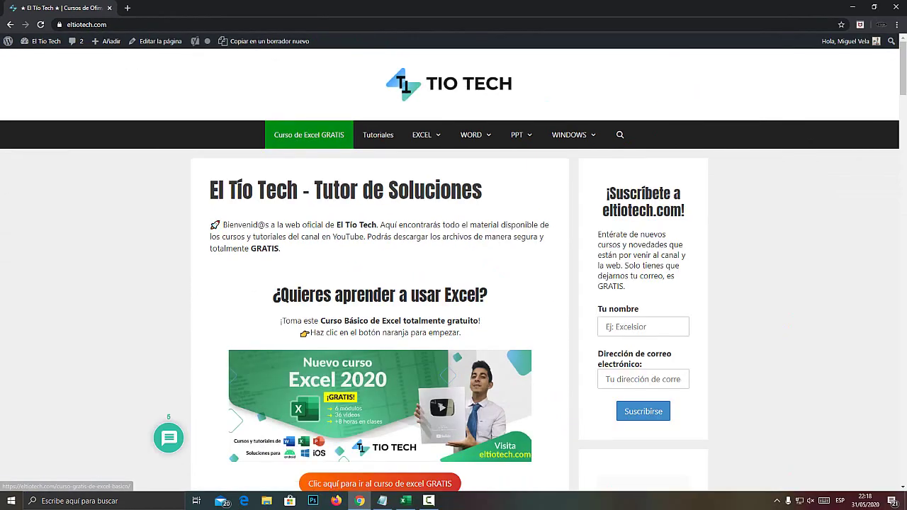
key(super+plus)
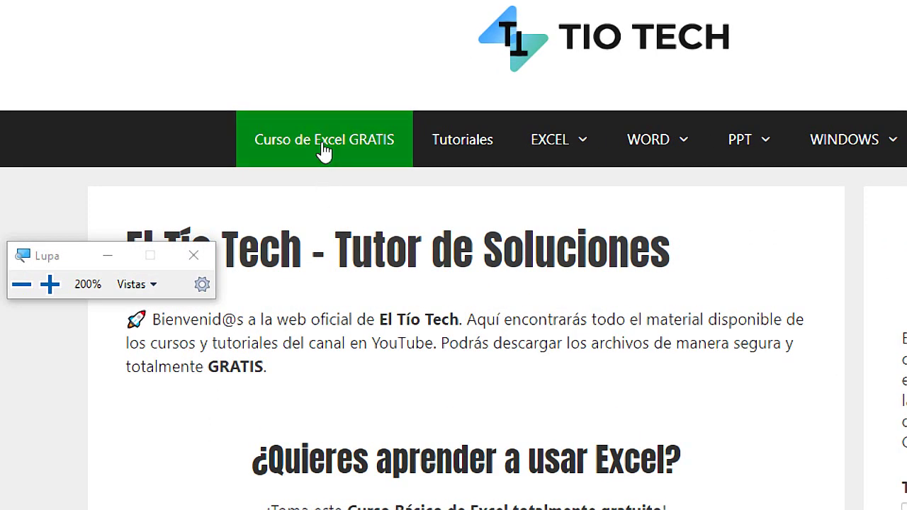
Step: Open the free Excel course page and highlight its Módulo 1 heading
click(325, 151)
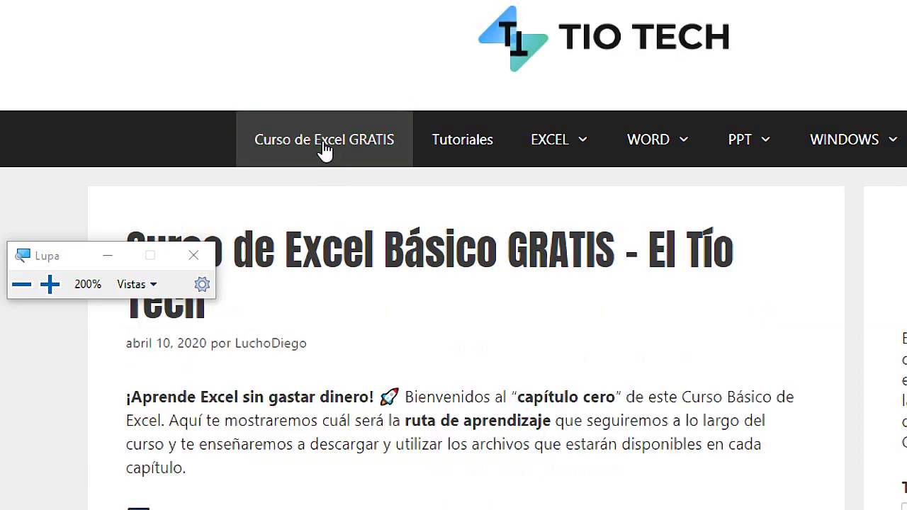
key(super+Escape)
scroll(380, 283, down, 4)
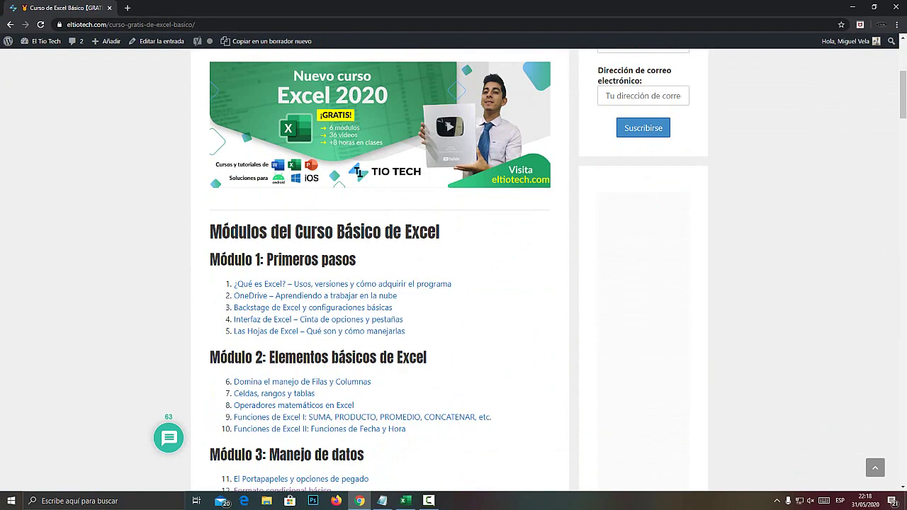
drag(210, 259, 349, 260)
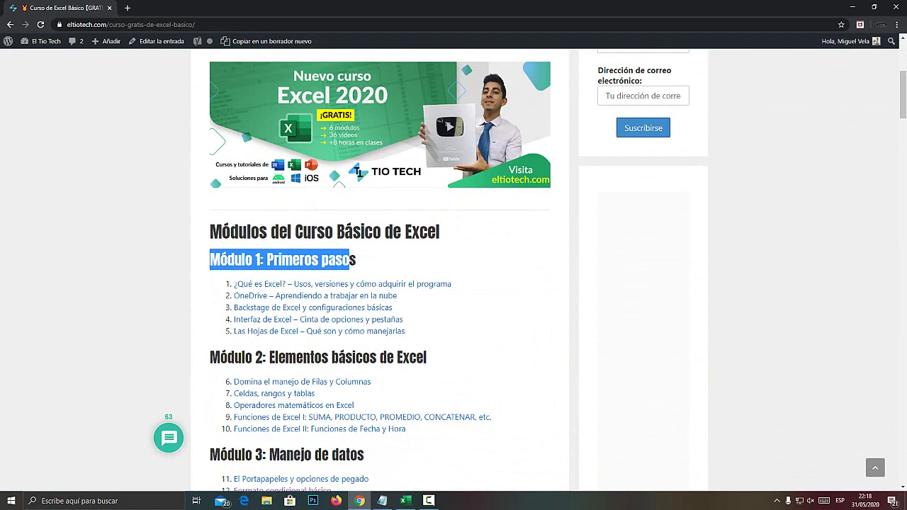
key(super+plus)
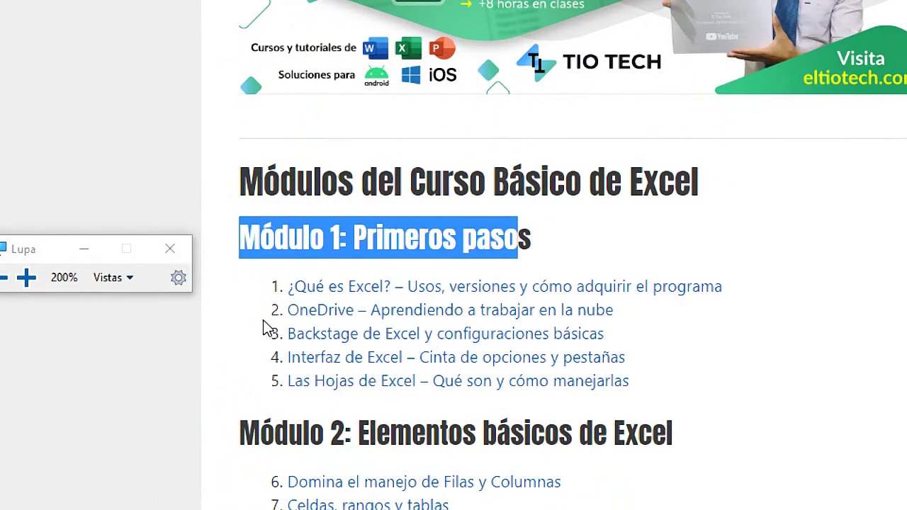
key(super+Escape)
Step: Scroll down to Módulo 6's chapter list, ending with '30. Consolidación de Datos en Excel'
scroll(360, 171, down, 3)
scroll(359, 172, down, 2)
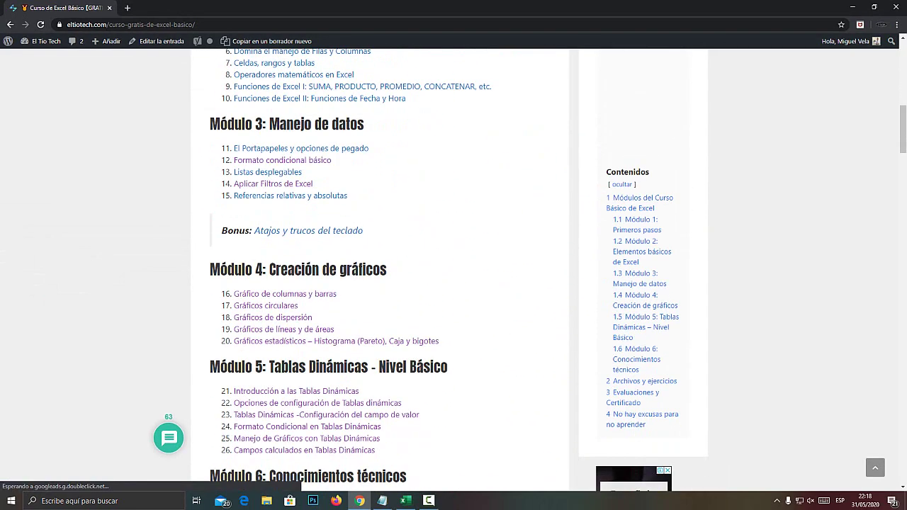
scroll(359, 171, down, 2)
scroll(359, 171, down, 2)
scroll(359, 171, down, 2)
scroll(359, 171, up, 2)
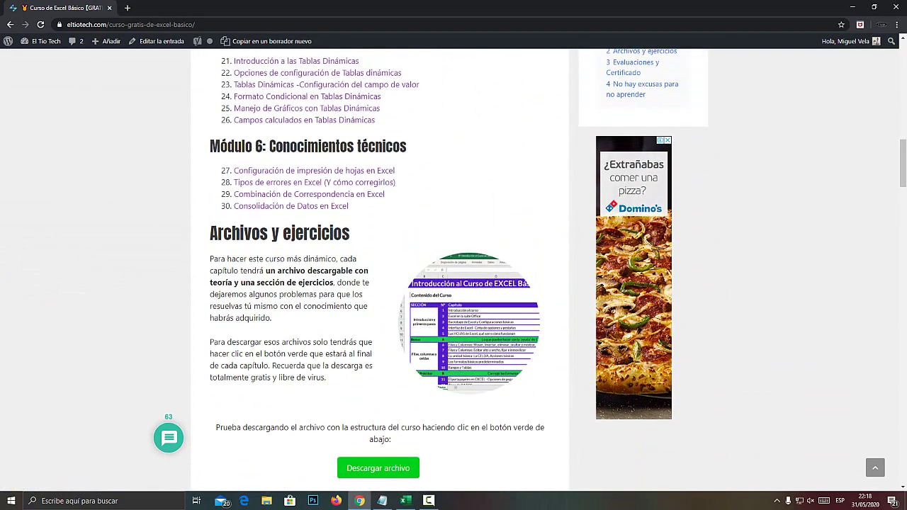
scroll(359, 171, up, 1)
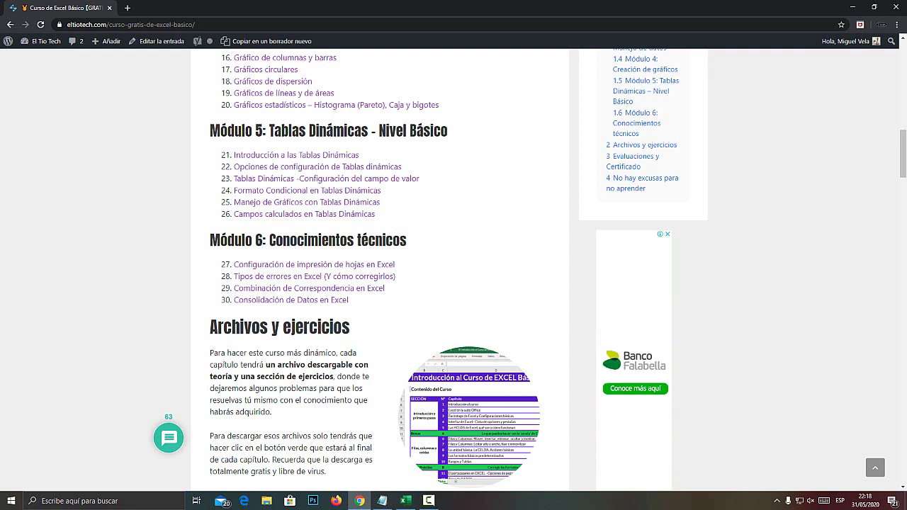
key(super+plus)
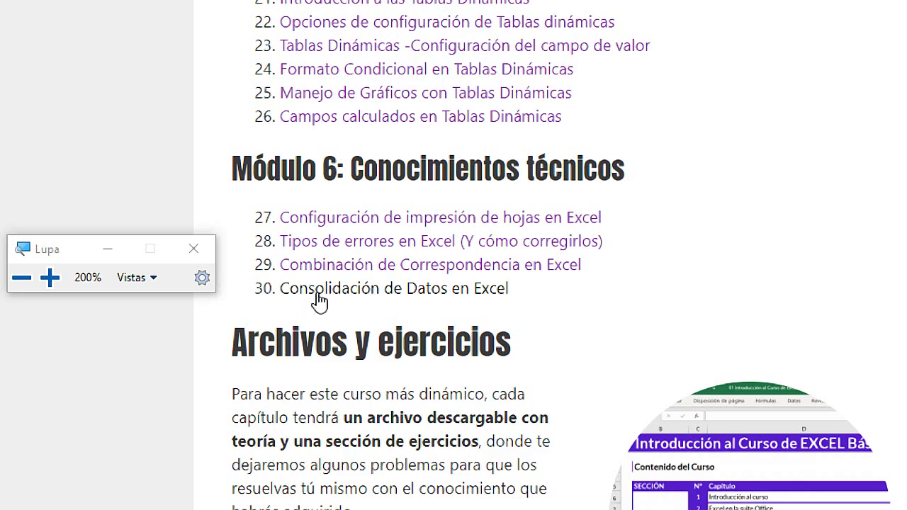
Step: Open chapter 30 'Consolidación de Datos en Excel' and download its practice workbook
click(366, 297)
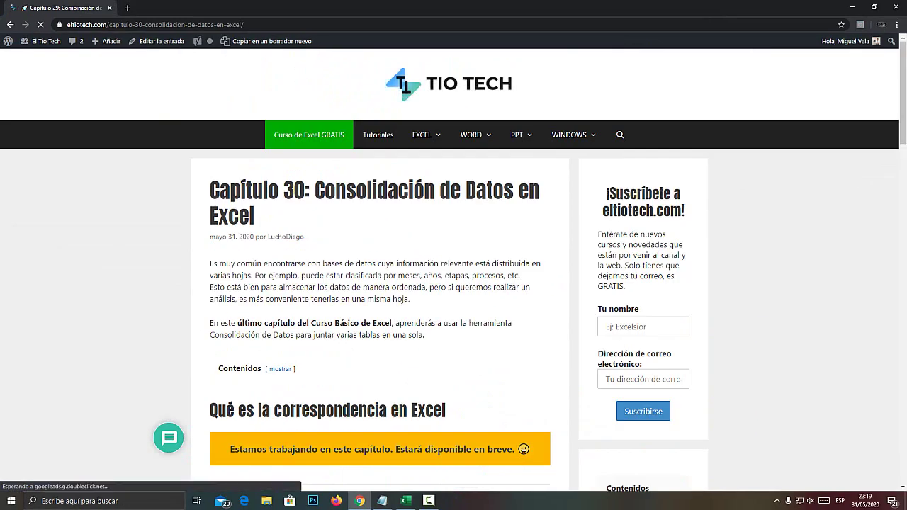
scroll(453, 283, down, 1)
scroll(453, 284, down, 2)
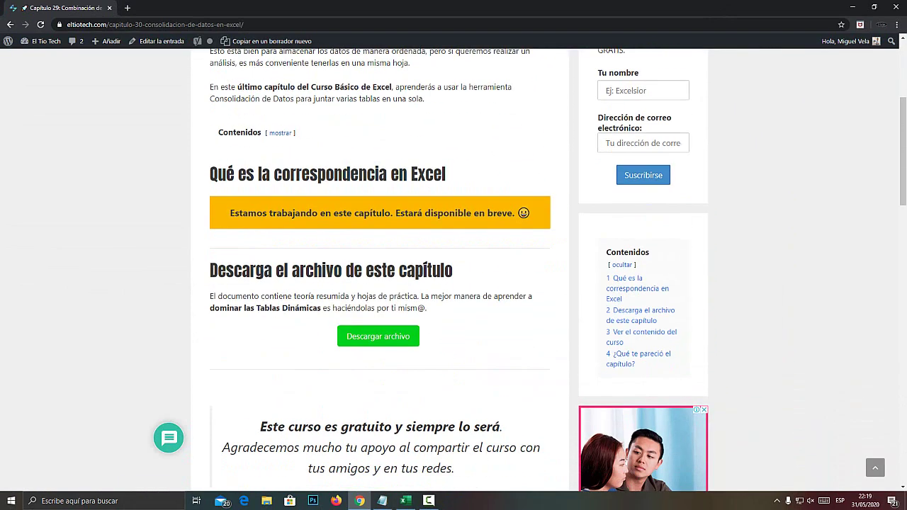
scroll(453, 283, down, 1)
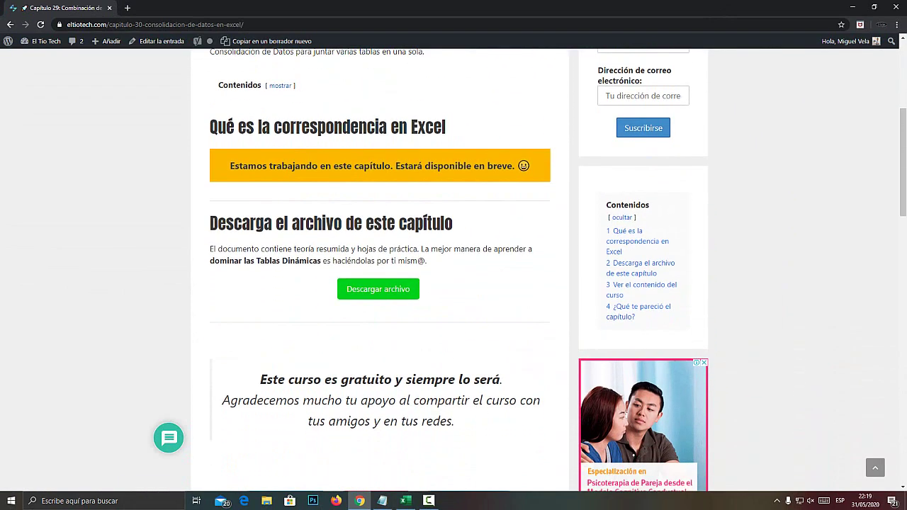
key(super+plus)
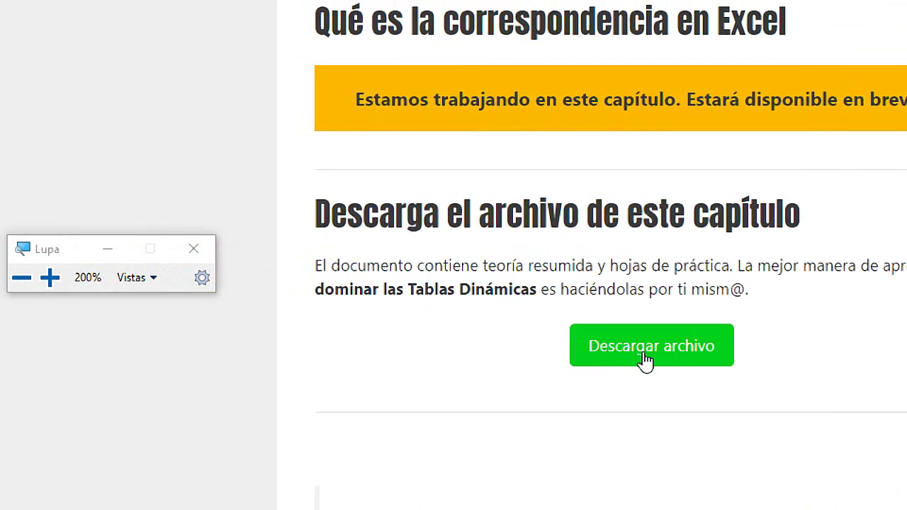
drag(314, 221, 439, 216)
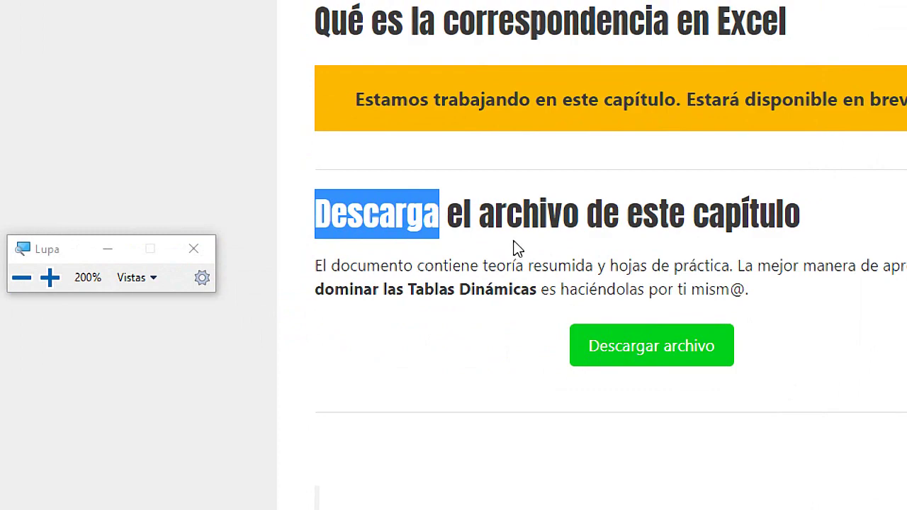
click(655, 347)
key(super+minus)
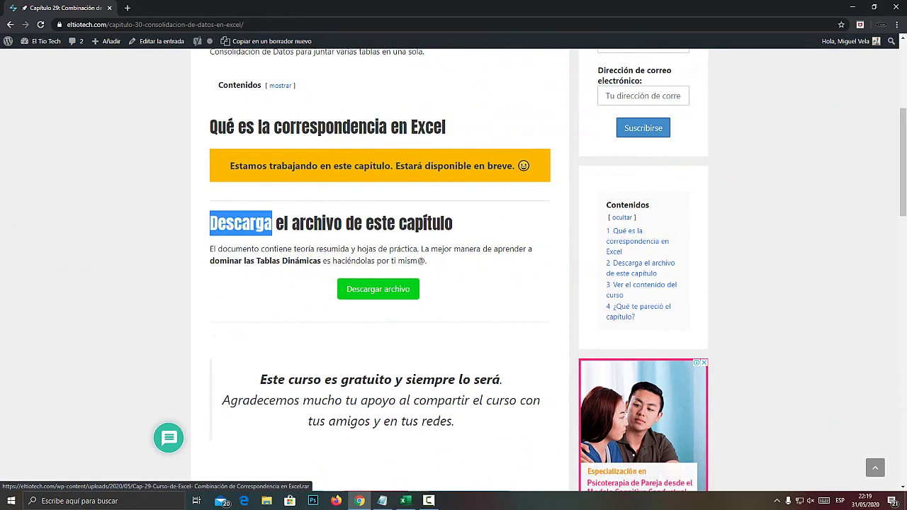
key(ctrl+Page_Down)
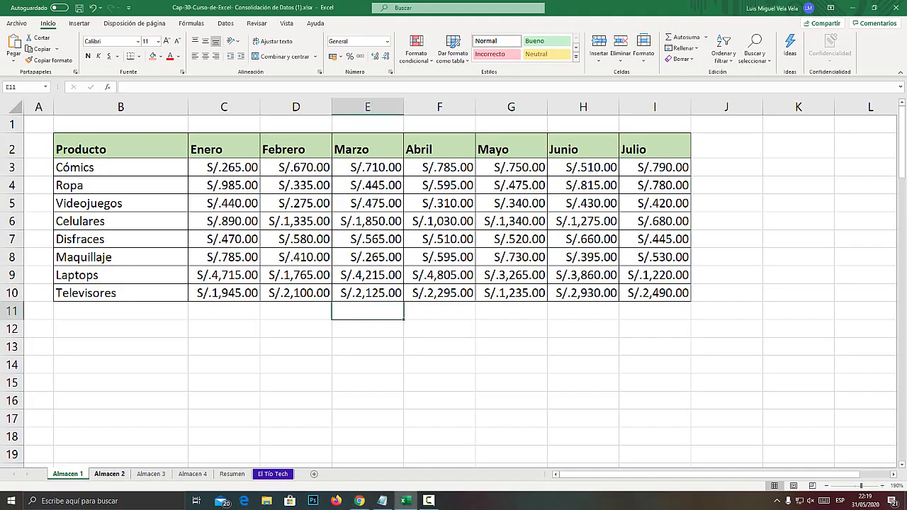
key(ctrl+Page_Down)
key(ctrl+Page_Down)
key(ctrl+Page_Down)
key(ctrl+Page_Up)
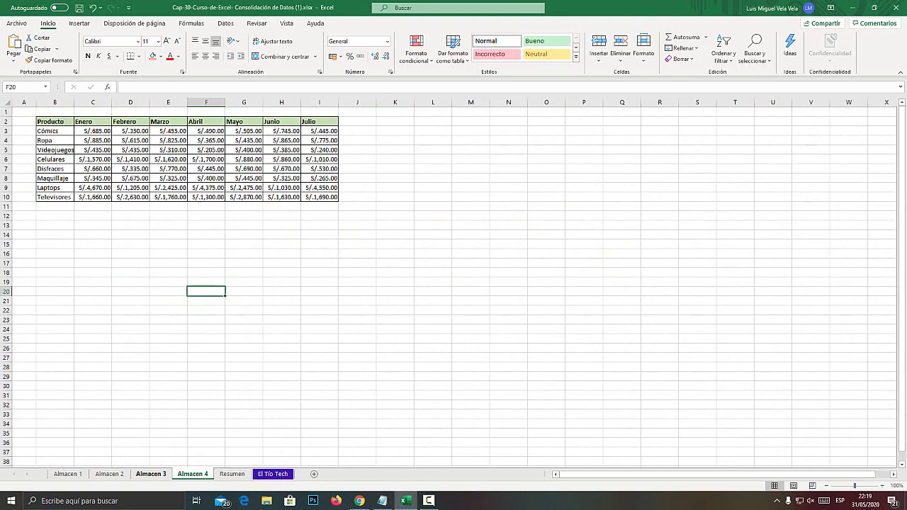
key(ctrl+Page_Up)
key(ctrl+Page_Up)
key(ctrl+Page_Up)
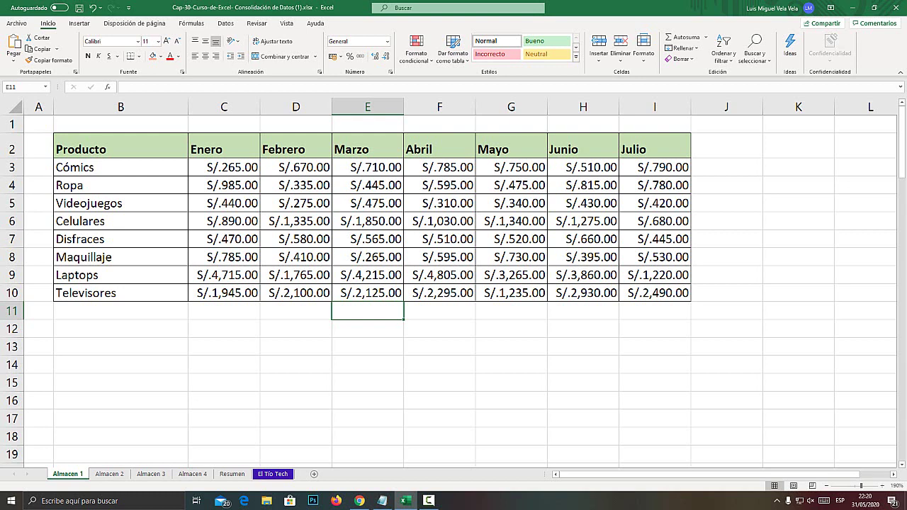
click(121, 107)
mouse_move(85, 149)
mouse_down()
mouse_move(673, 257)
mouse_move(673, 292)
mouse_up()
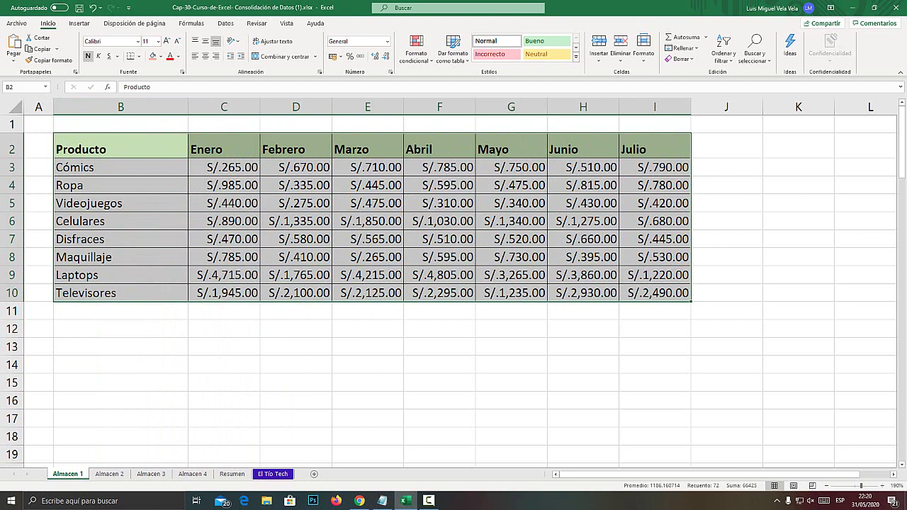
click(120, 107)
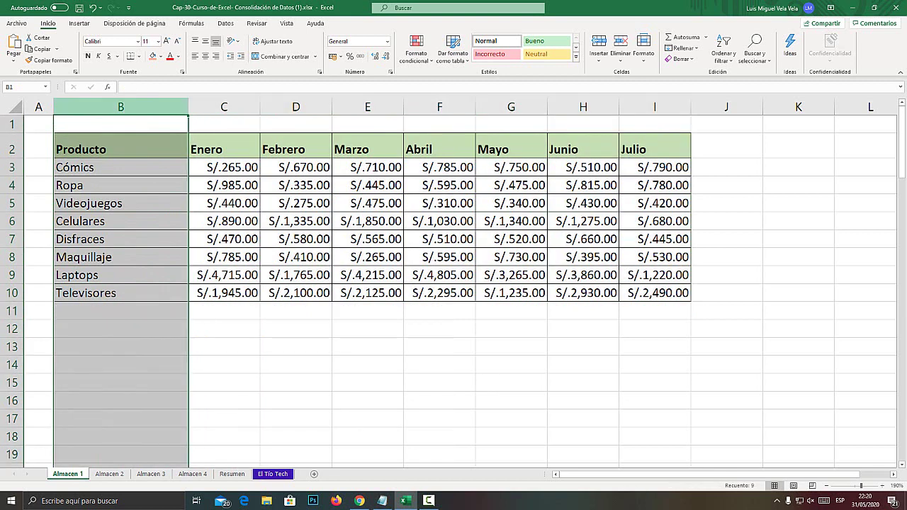
click(224, 106)
click(296, 107)
click(367, 107)
click(439, 107)
click(510, 106)
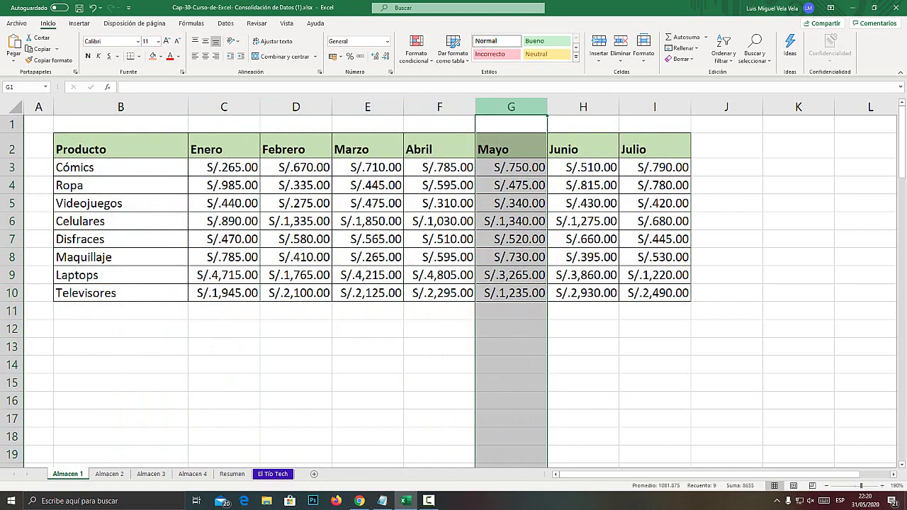
click(583, 106)
click(654, 106)
click(121, 106)
click(224, 107)
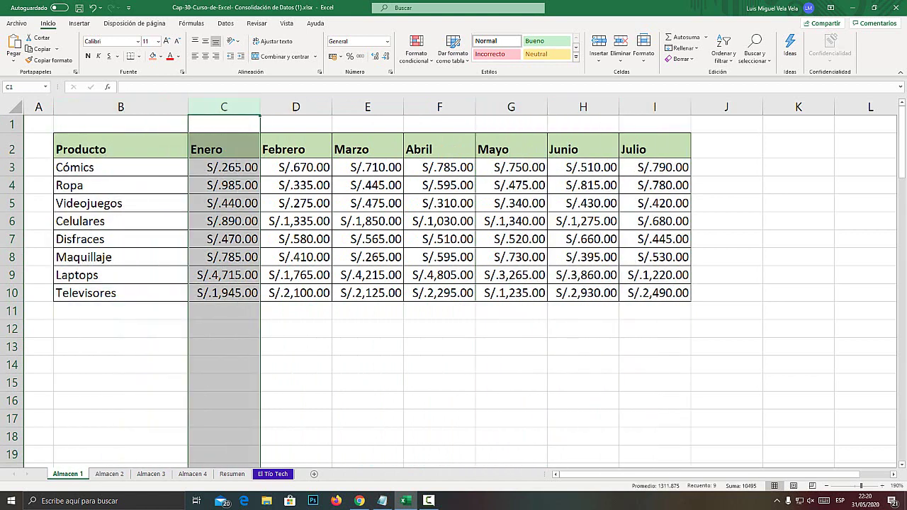
key(super+plus)
key(super+minus)
click(99, 107)
key(super+plus)
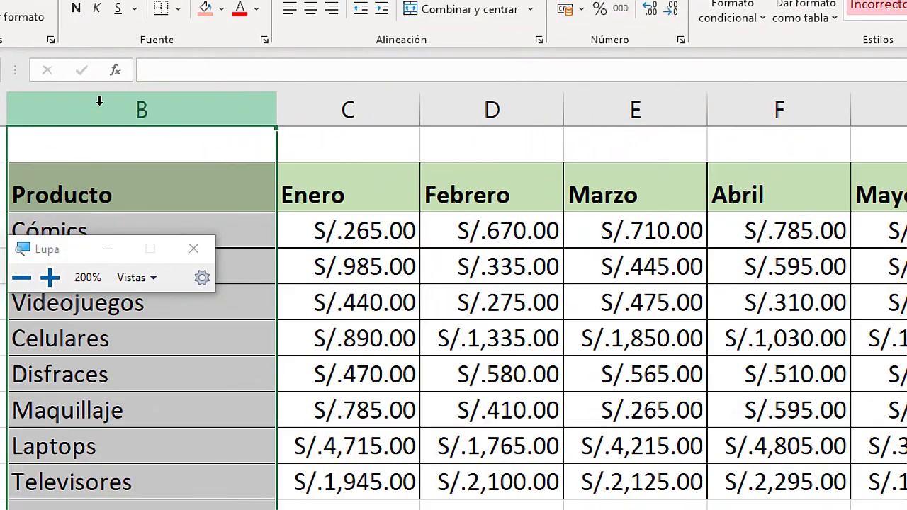
key(super+minus)
click(223, 107)
click(296, 106)
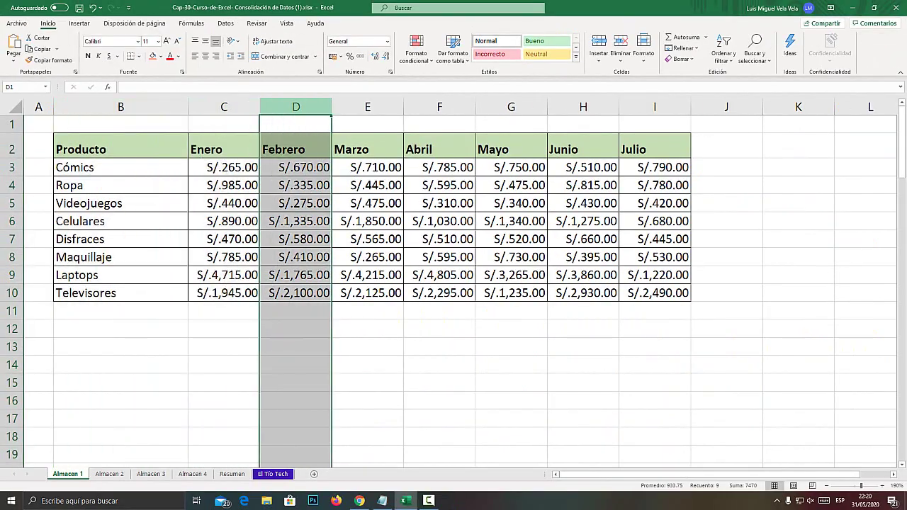
click(223, 106)
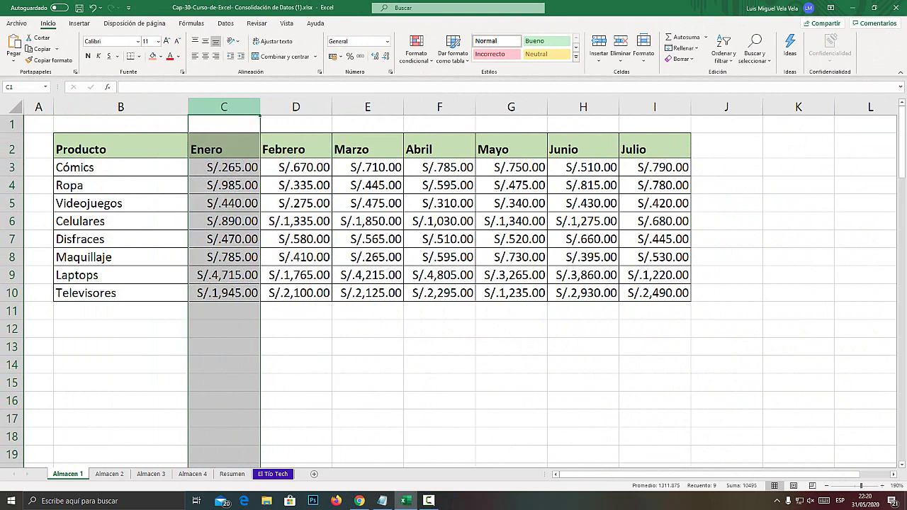
click(296, 106)
click(368, 106)
click(439, 106)
click(510, 107)
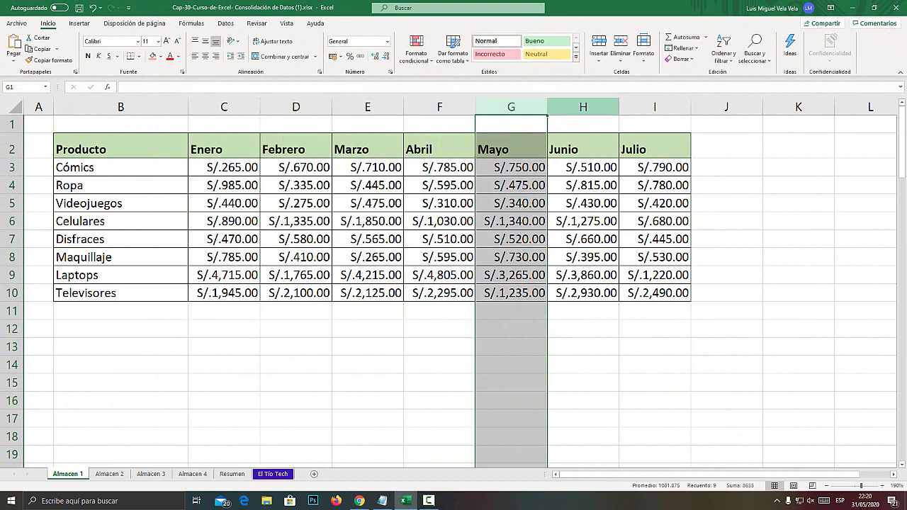
click(654, 106)
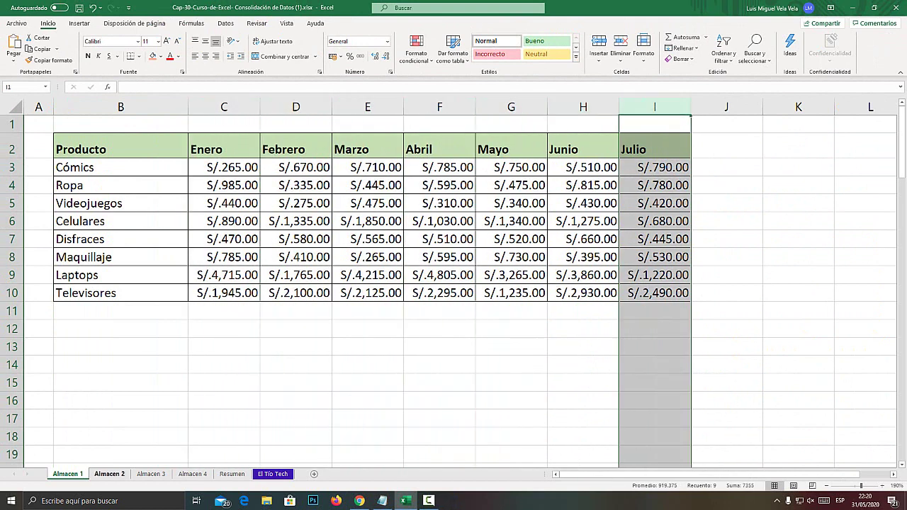
key(super+plus)
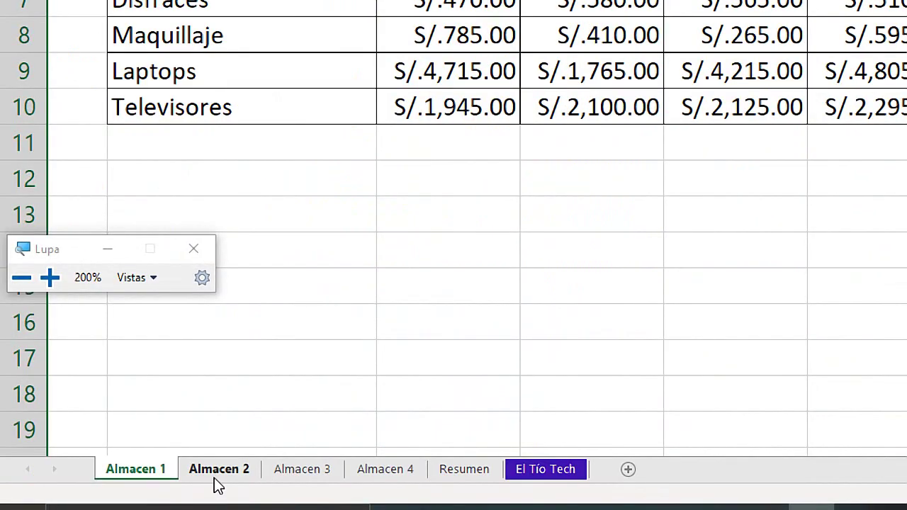
Step: Zoom in to review the Almacen 2 and Almacen 3 tables, ending on the Almacen 4 sheet
click(109, 475)
key(super+Escape)
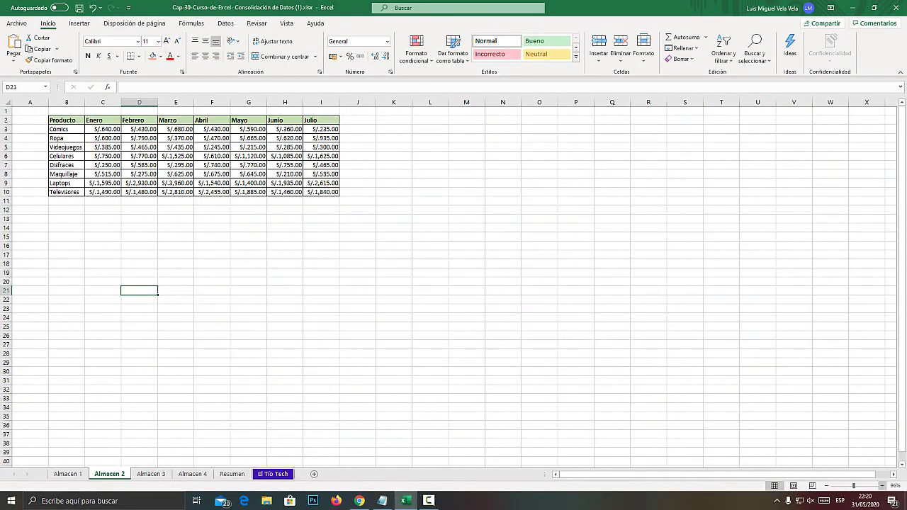
click(882, 486)
click(882, 486)
click(882, 486)
click(882, 486)
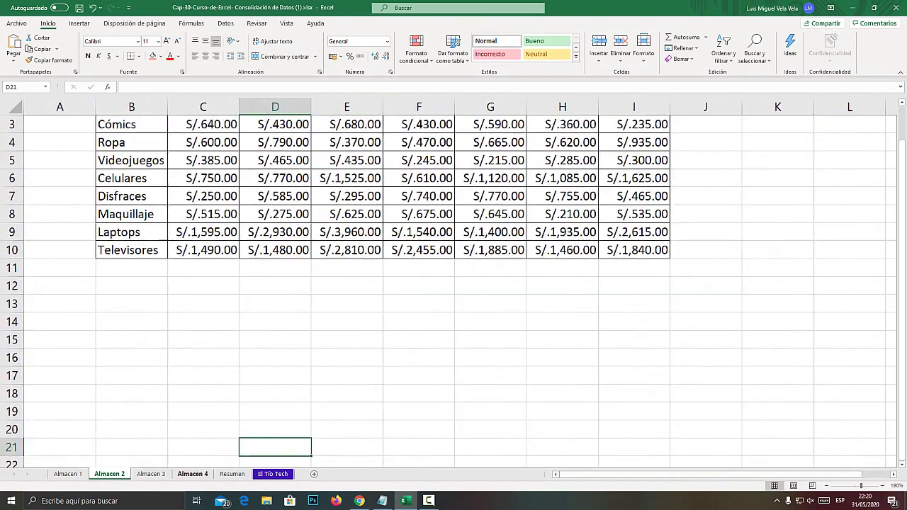
click(151, 473)
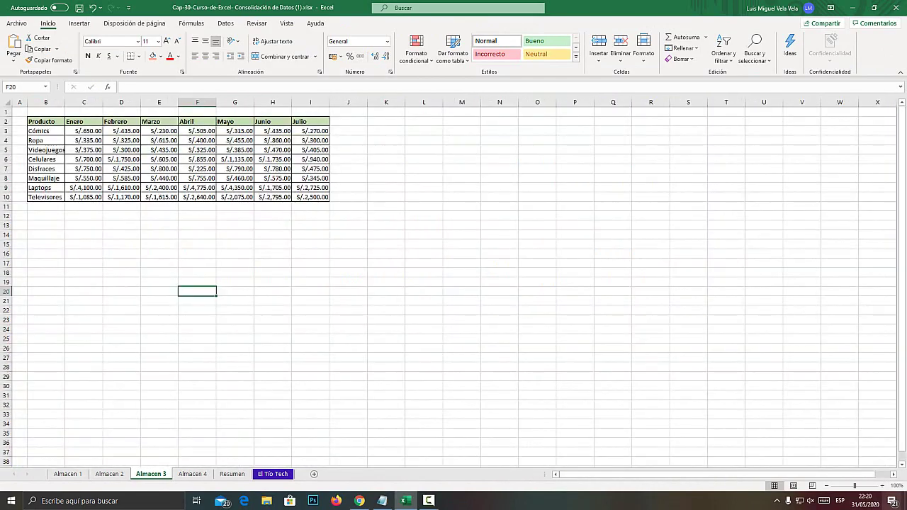
click(882, 486)
click(882, 486)
click(882, 486)
click(882, 486)
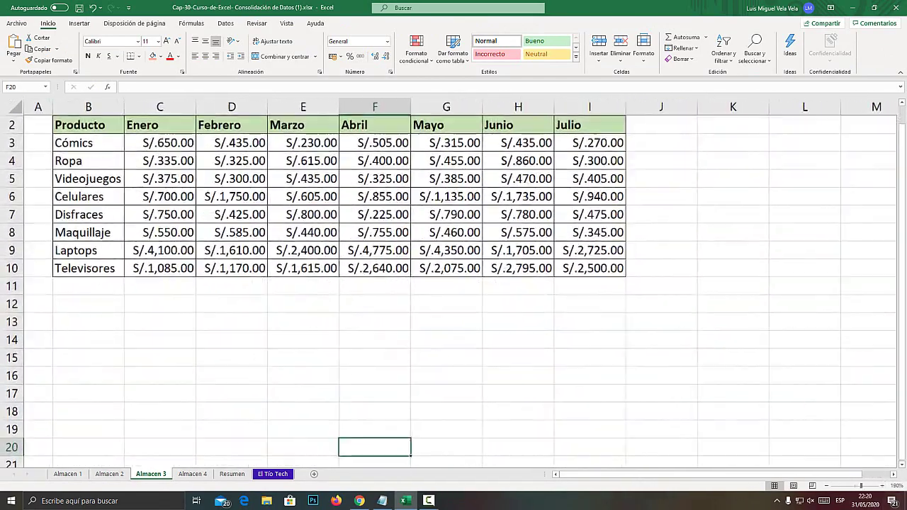
click(192, 473)
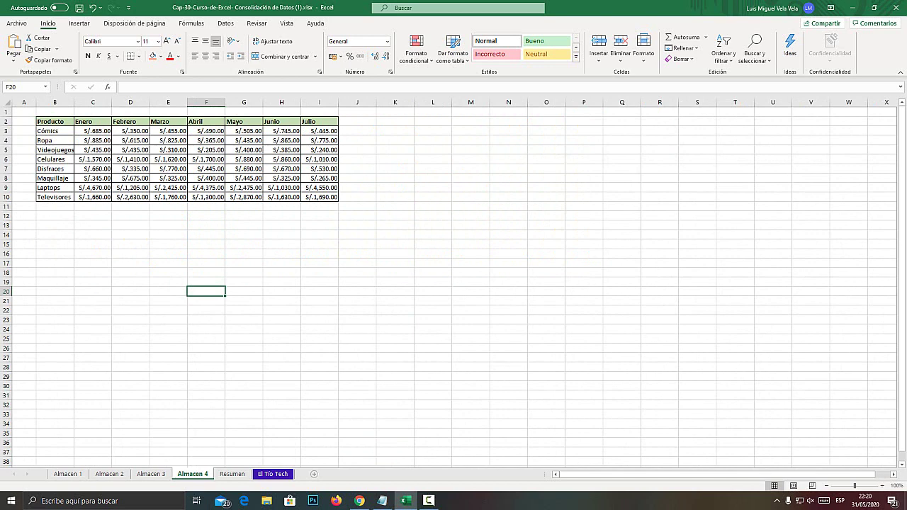
key(super+plus)
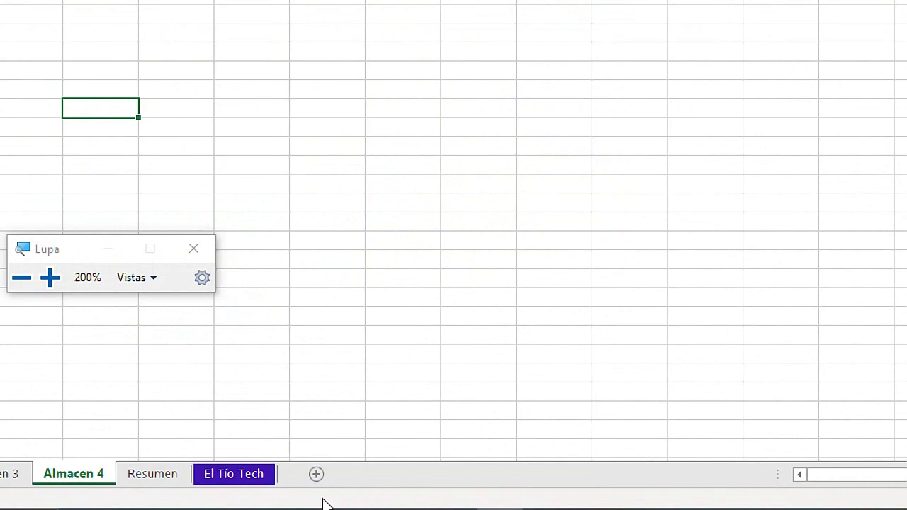
Step: Insert a blank Hoja1 sheet after Almacen 4 and select its cell B4
click(317, 475)
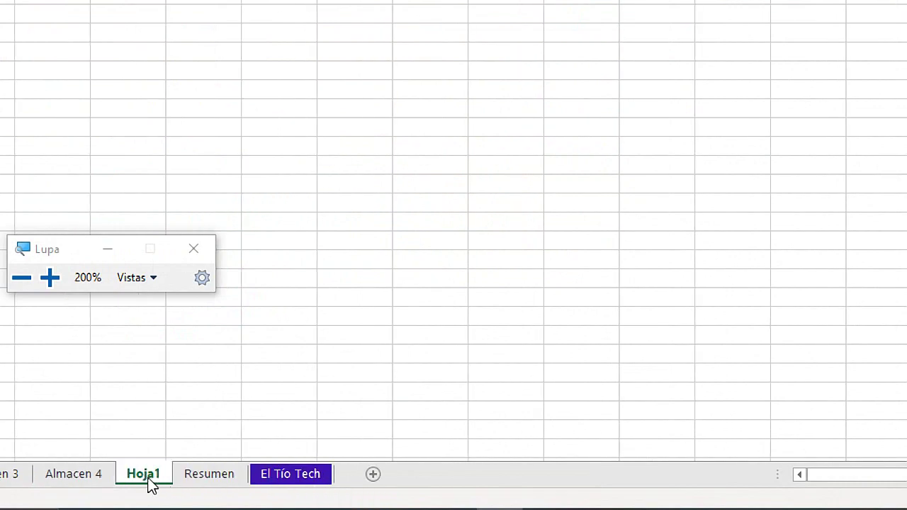
key(super+Escape)
click(68, 139)
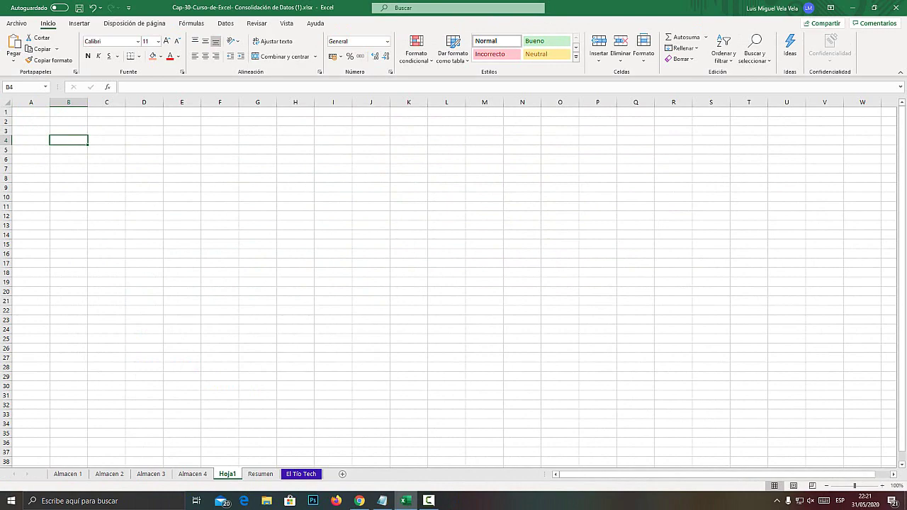
key(ctrl+Page_Up)
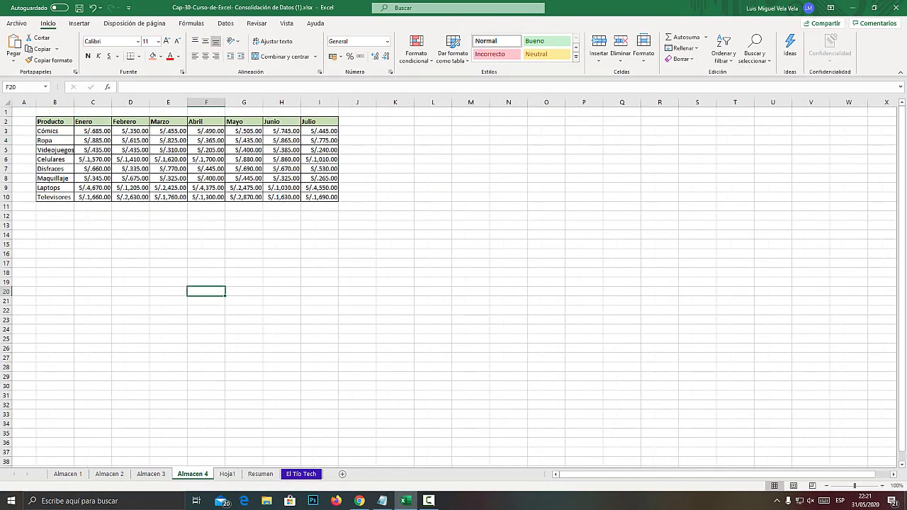
key(ctrl+Page_Up)
key(ctrl+Page_Up)
key(ctrl+Page_Up)
key(ctrl+Page_Down)
key(ctrl+Page_Down)
key(ctrl+Page_Down)
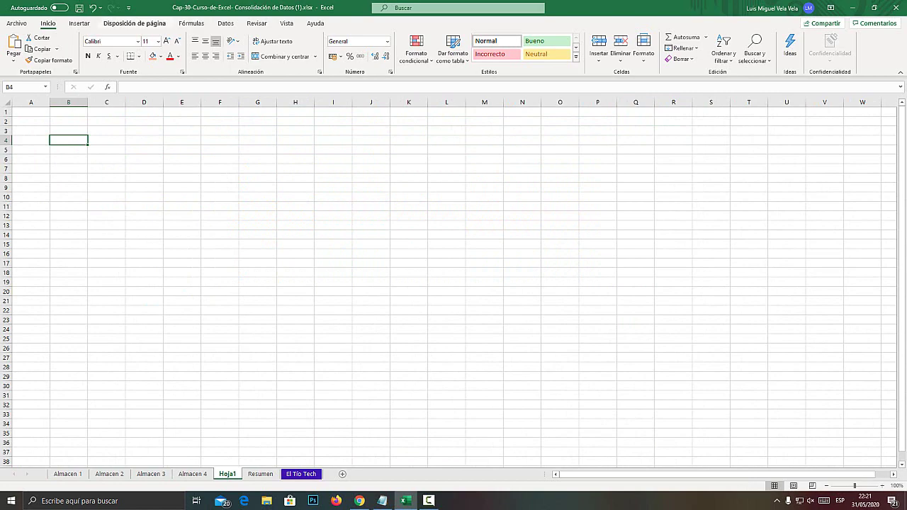
key(super+plus)
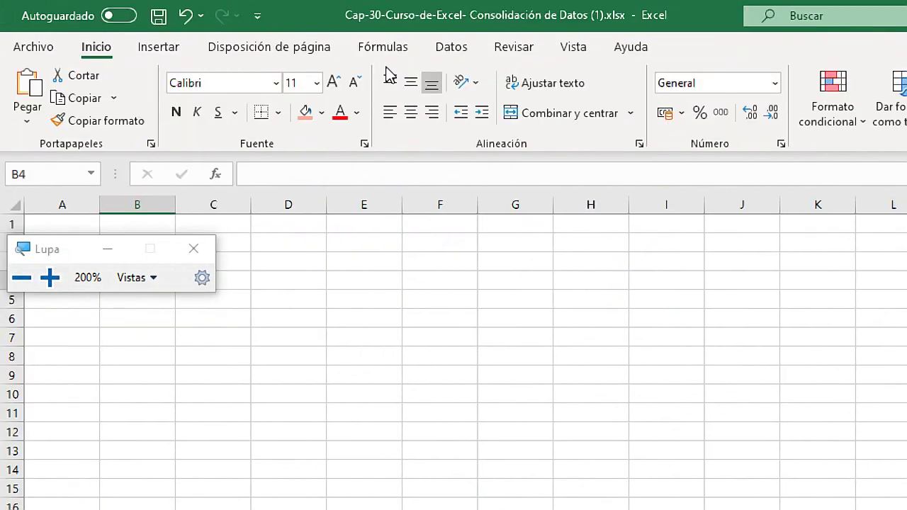
Step: Show the Datos ribbon commands, including Consolidar in Herramientas de datos
click(464, 56)
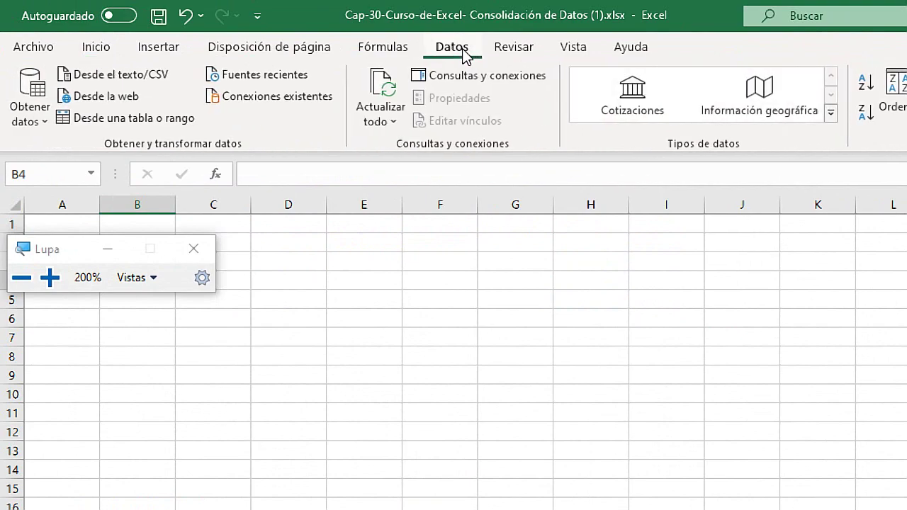
key(super+Escape)
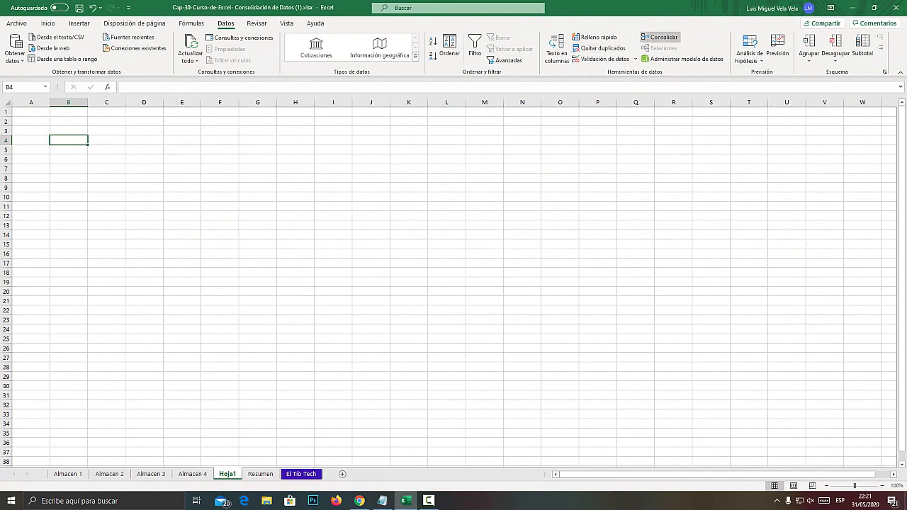
key(super+plus)
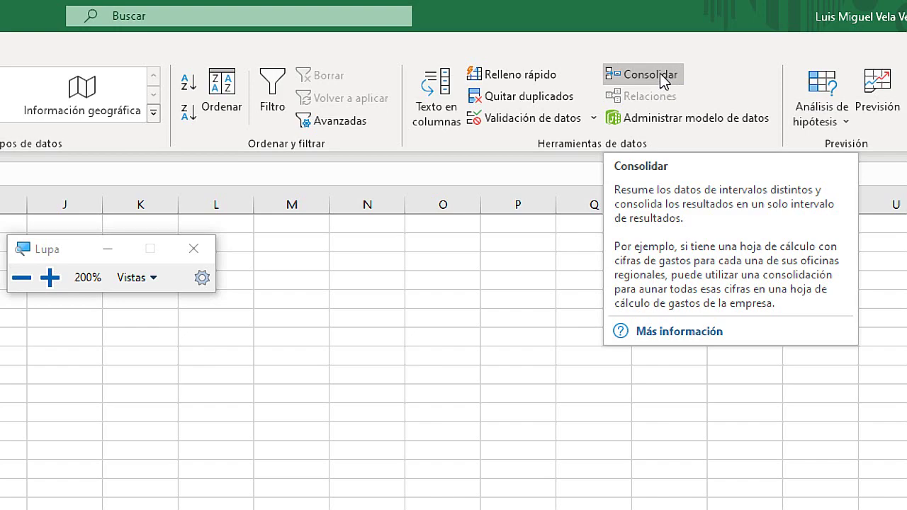
Step: Open the Consolidar dialog on Hoja1 and keep Suma as its function
click(660, 78)
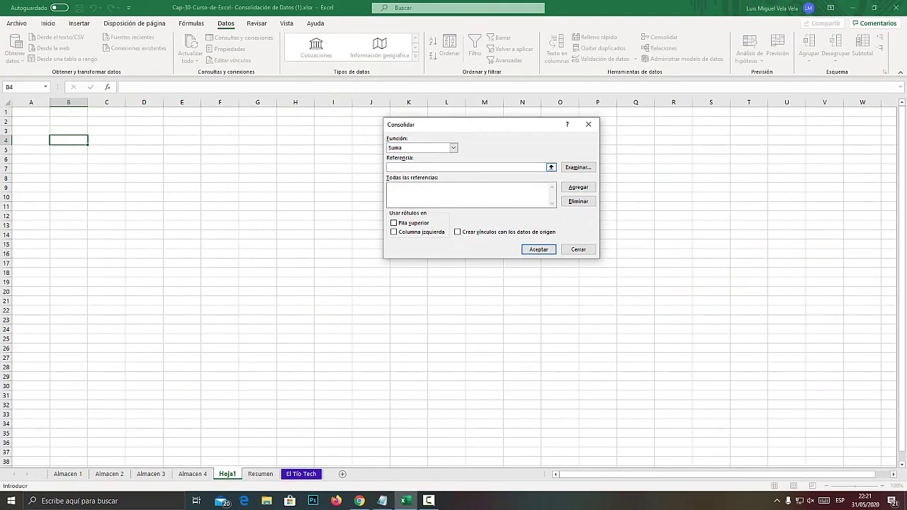
mouse_move(491, 131)
mouse_down()
mouse_move(492, 145)
mouse_move(481, 135)
mouse_up()
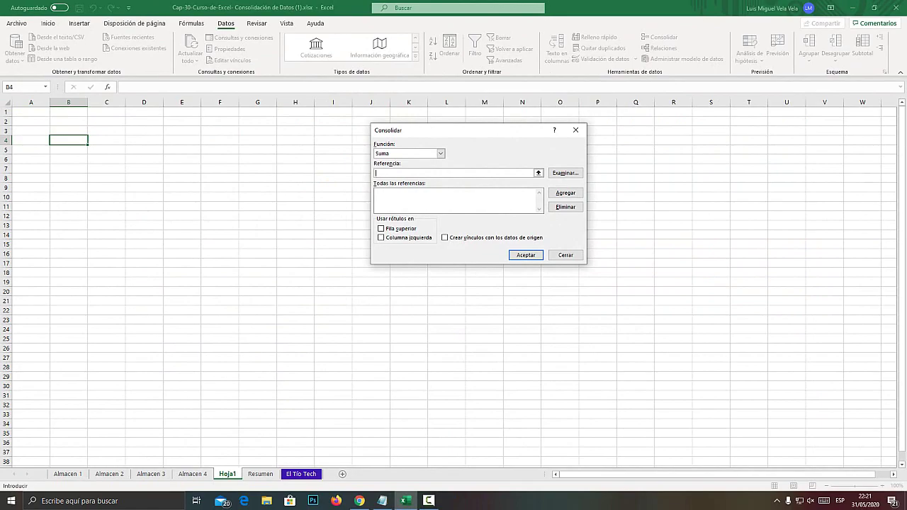
key(super+plus)
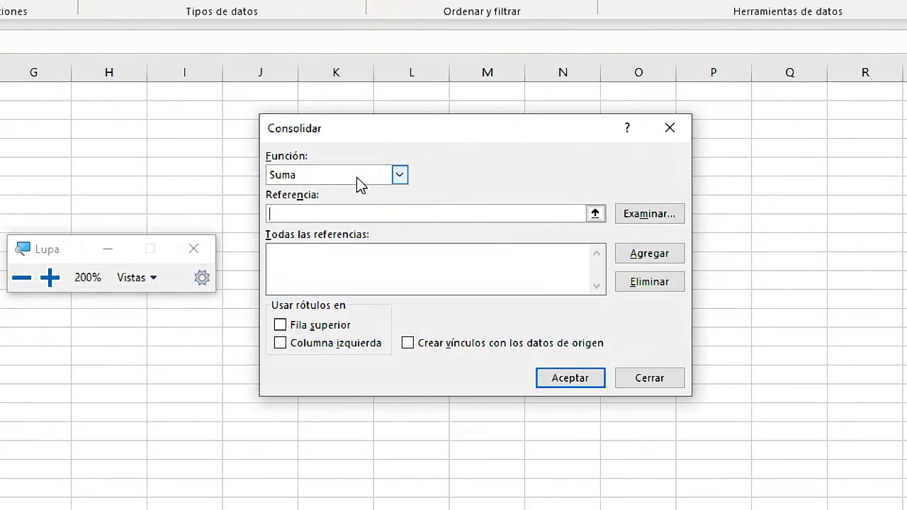
click(400, 175)
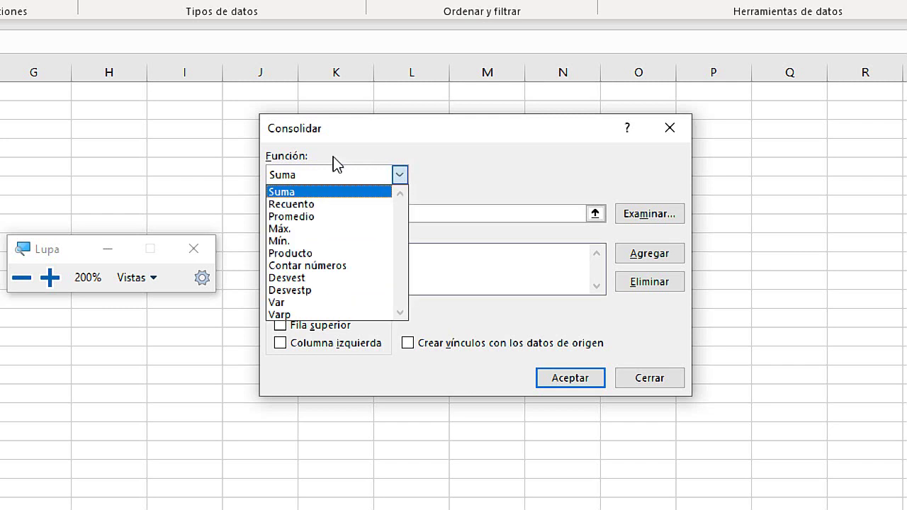
click(449, 158)
click(400, 176)
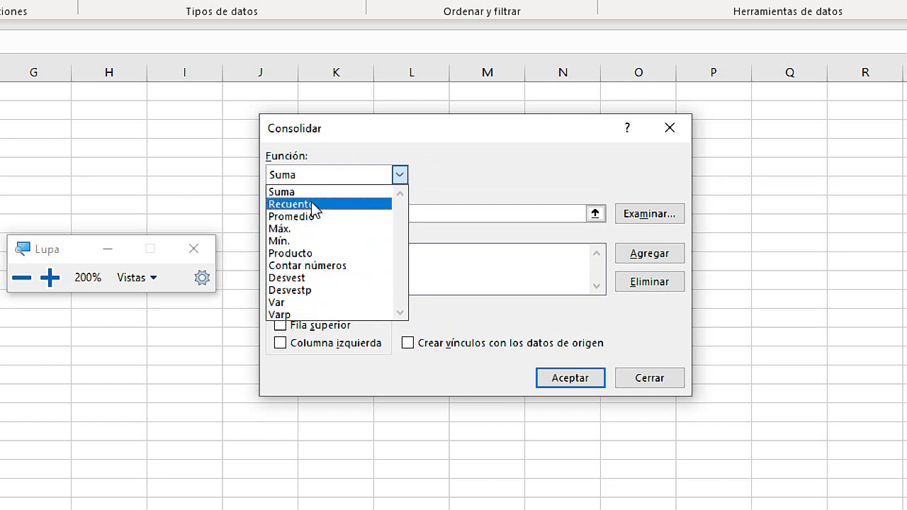
click(311, 175)
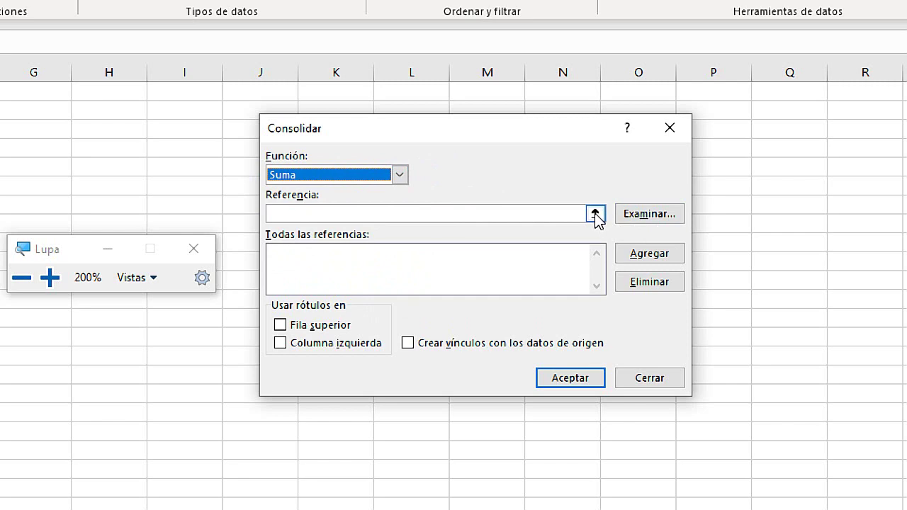
key(super+plus)
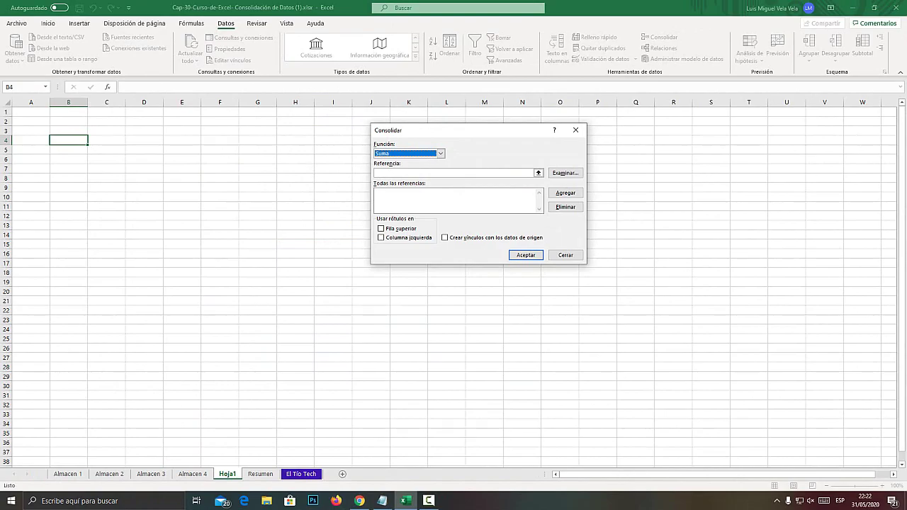
key(super+plus)
key(super+plus)
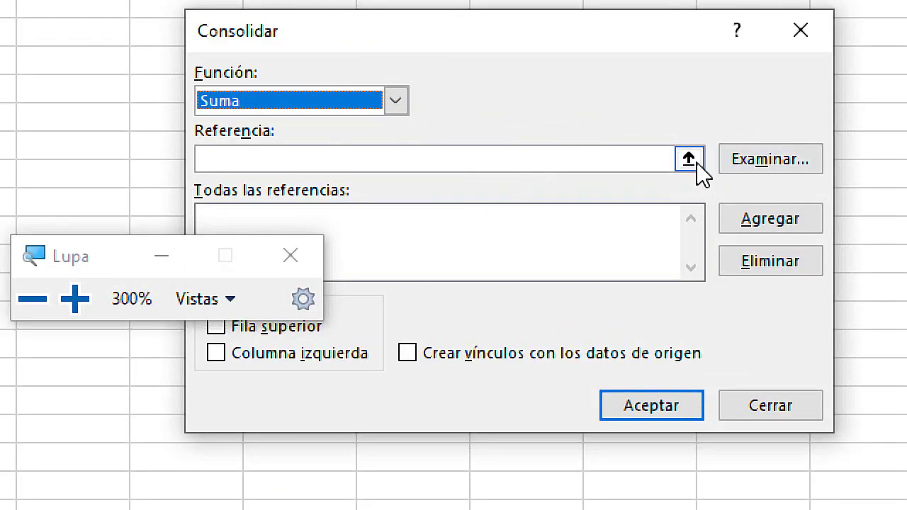
Step: Pick the Almacen 1 range B2:I10 into the Referencia box
click(688, 160)
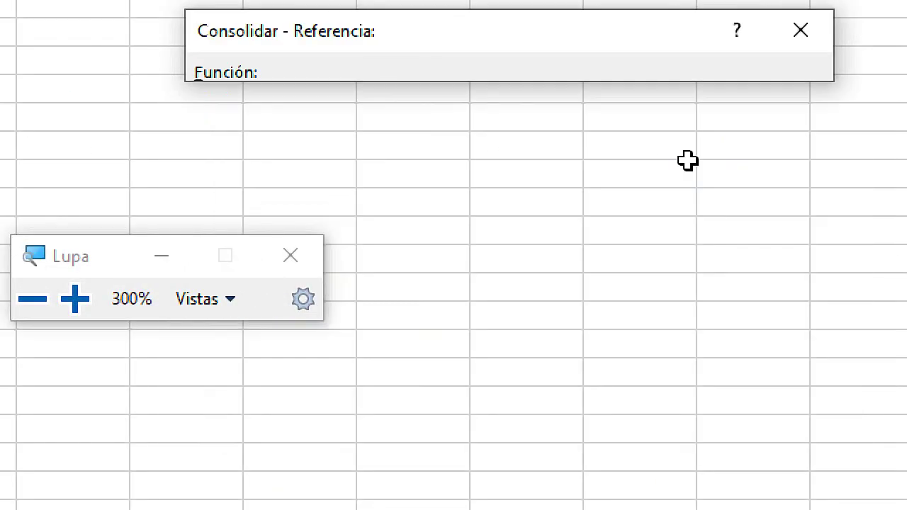
key(super+Escape)
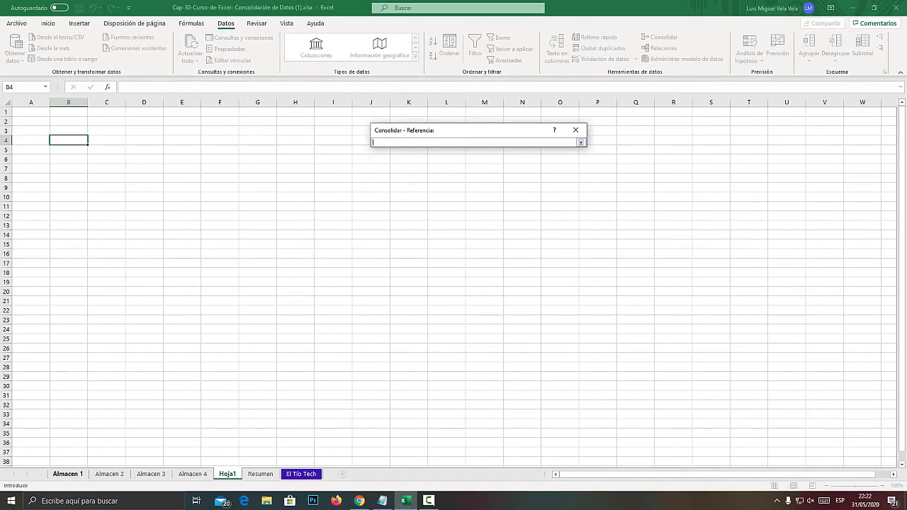
key(super+plus)
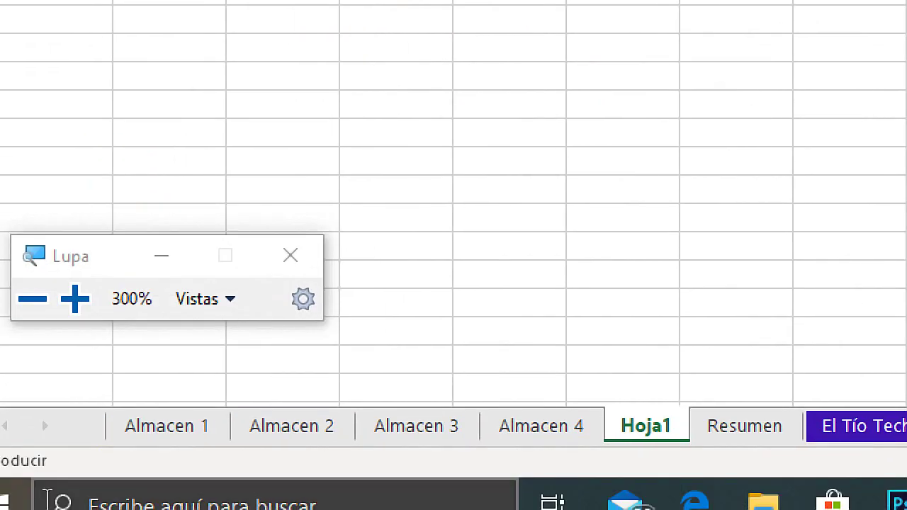
click(161, 430)
key(super+Escape)
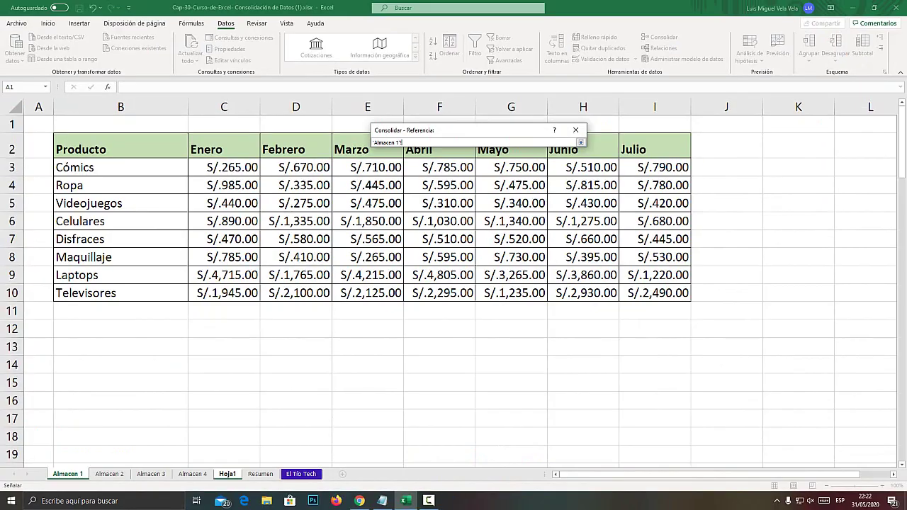
drag(78, 148, 658, 293)
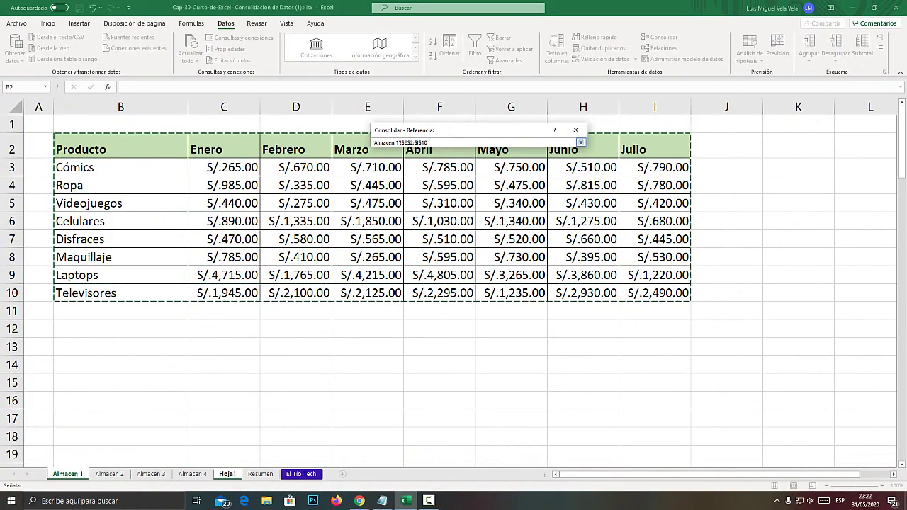
key(Return)
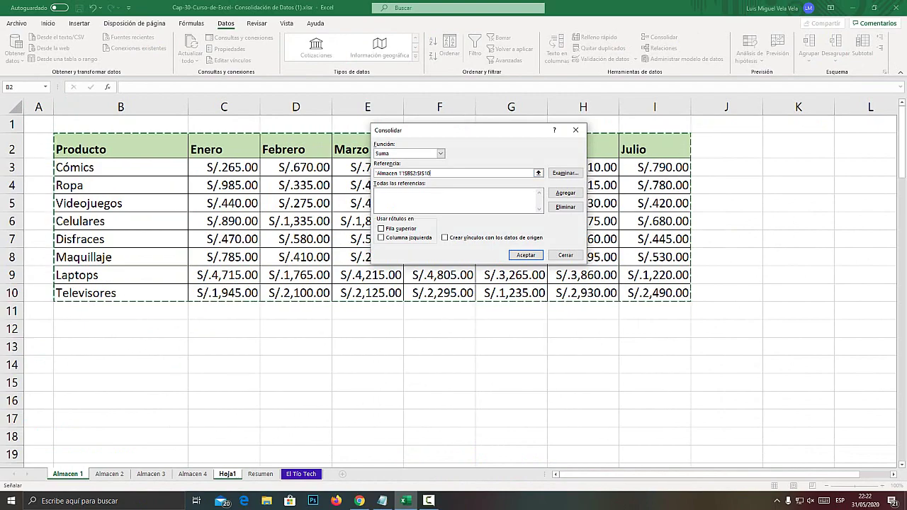
key(super+plus)
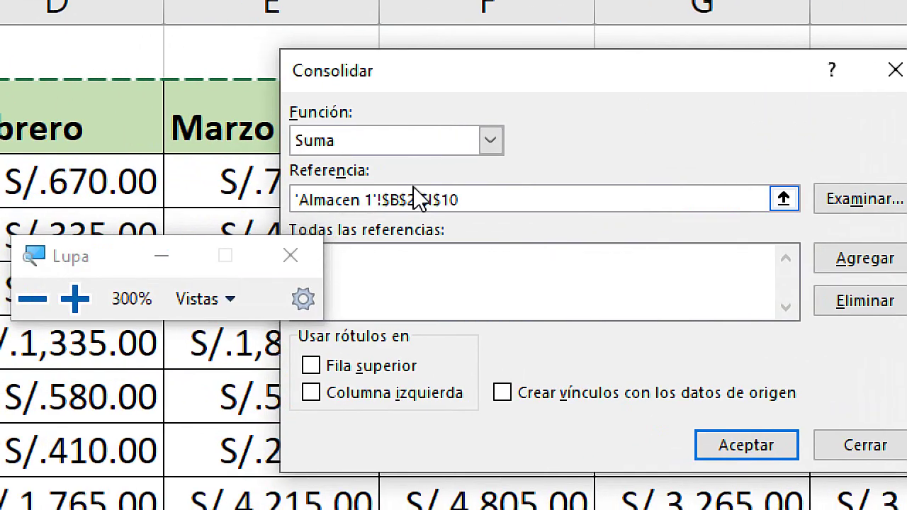
Step: Add 'Almacen 1'!$B$2:$I$10 to the source references and empty the Referencia box
drag(467, 200, 295, 199)
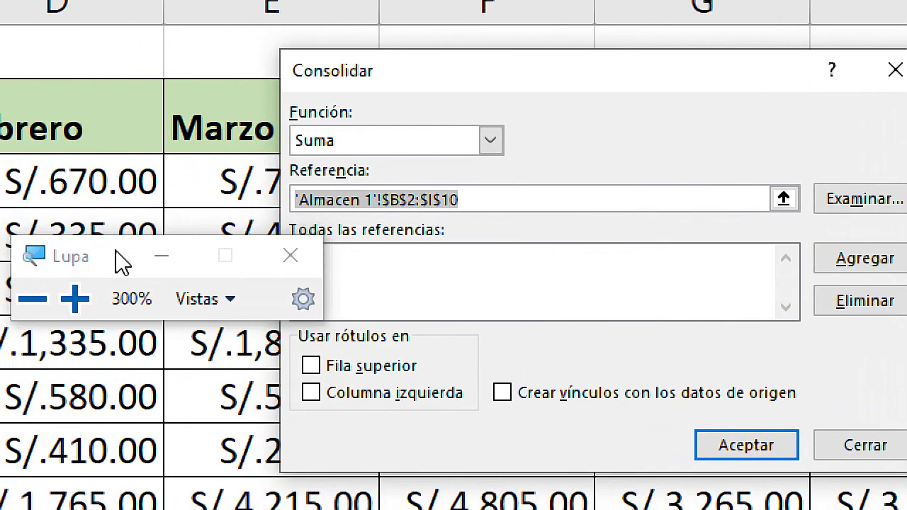
drag(113, 259, 60, 269)
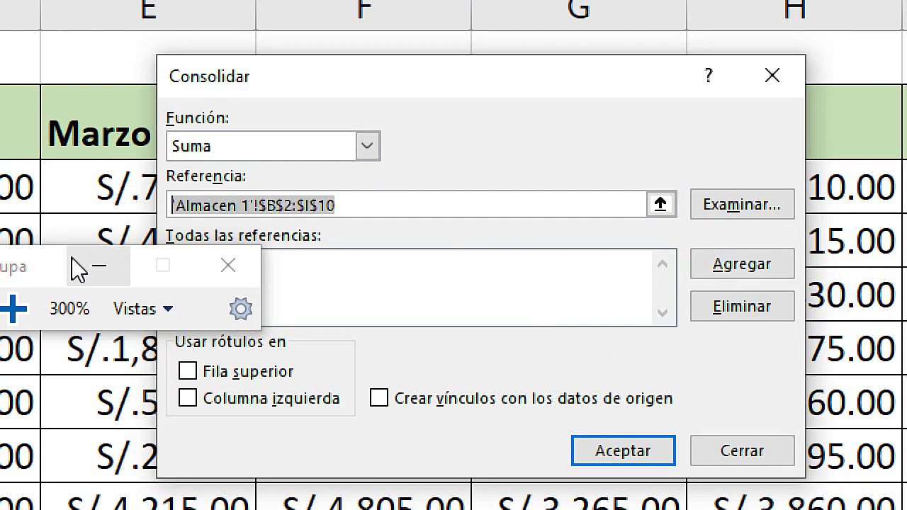
drag(76, 264, 39, 268)
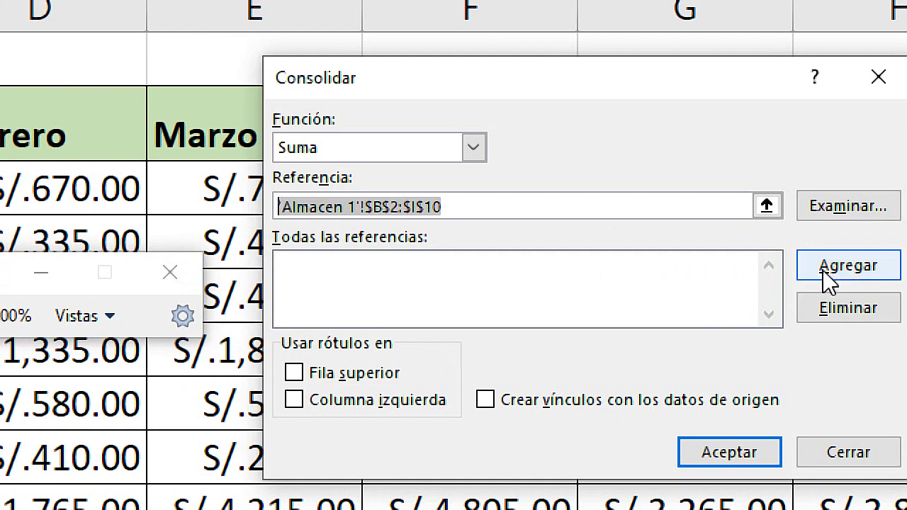
click(836, 269)
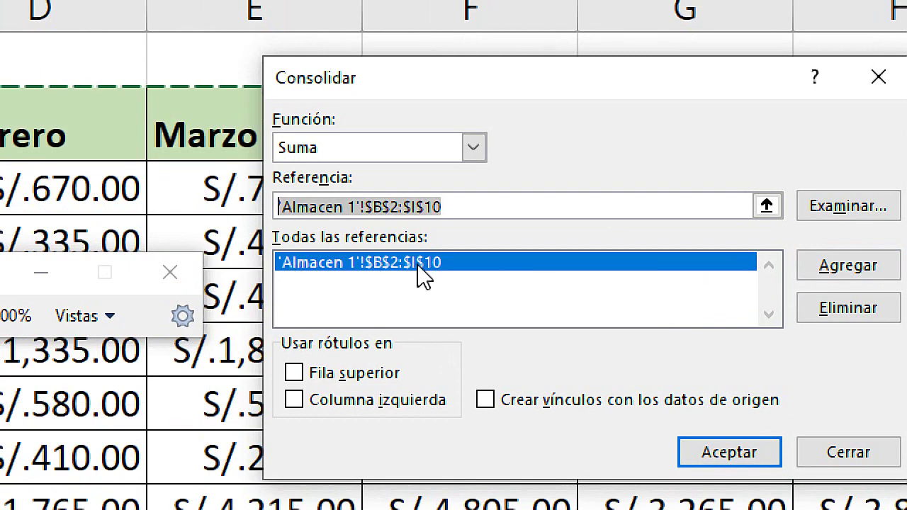
drag(486, 206, 277, 205)
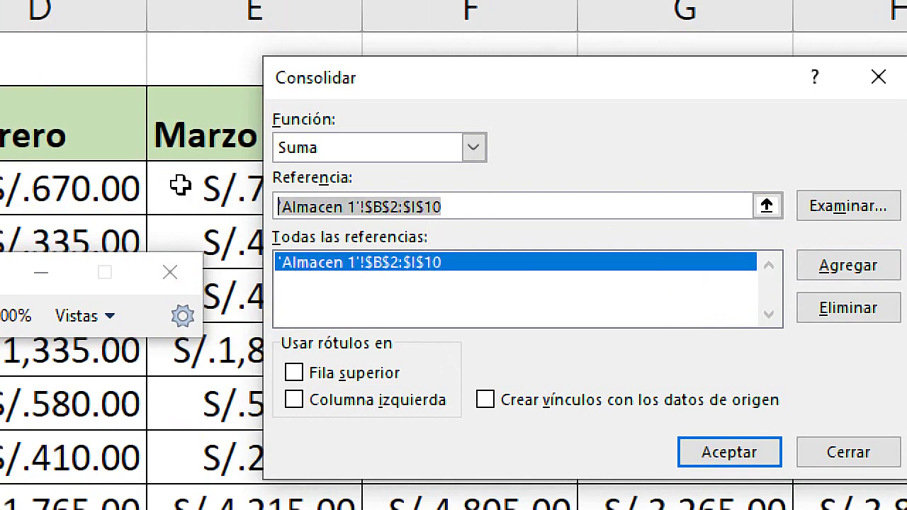
key(Delete)
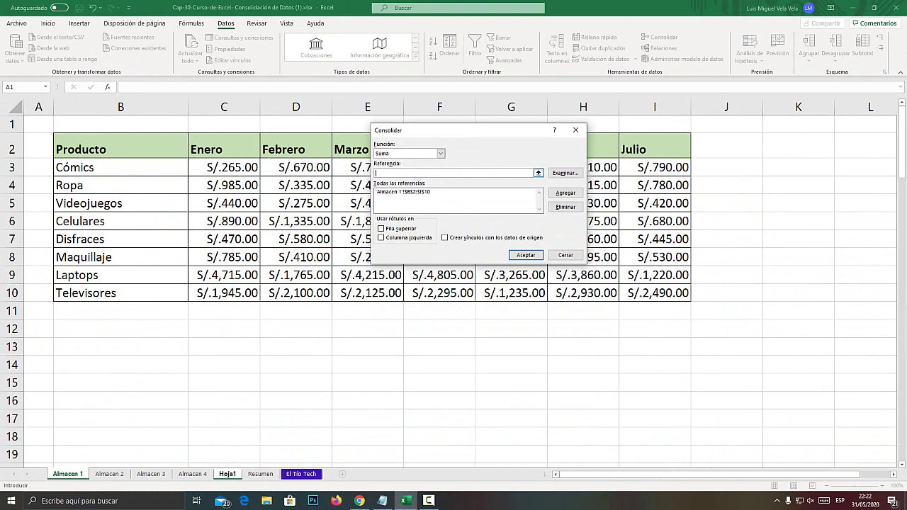
Step: Pick the Almacen 2 range B2:I10 into the Referencia box
key(super+plus)
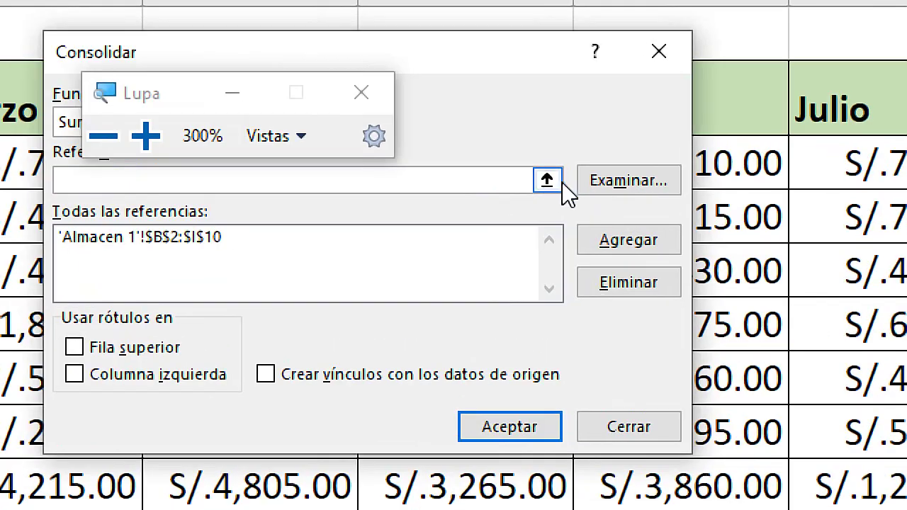
click(547, 182)
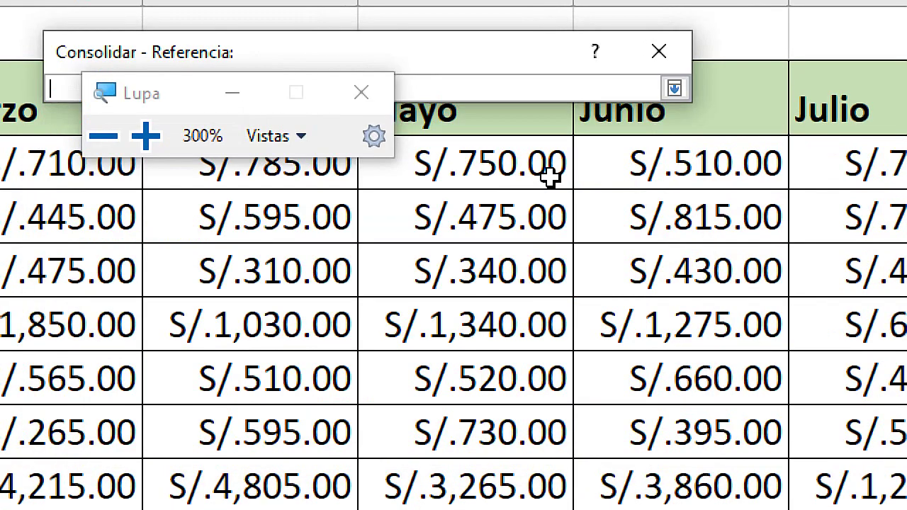
key(super+Escape)
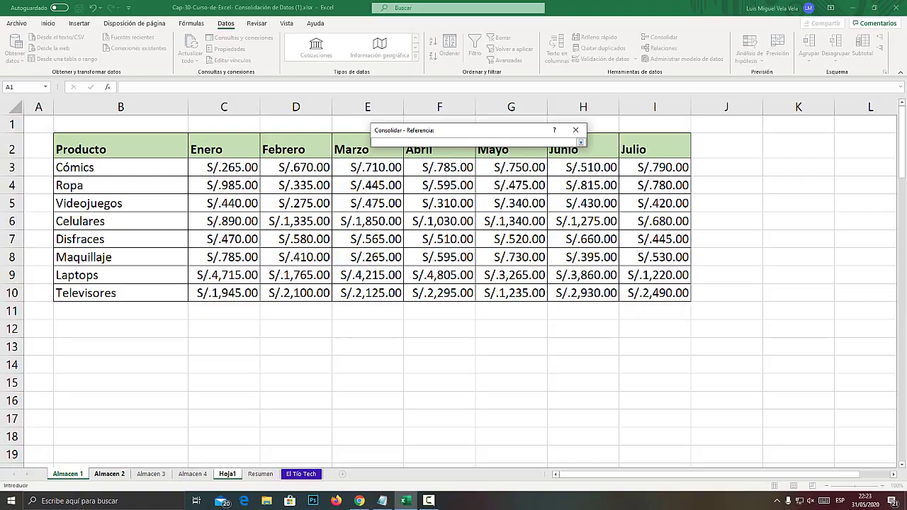
key(super+plus)
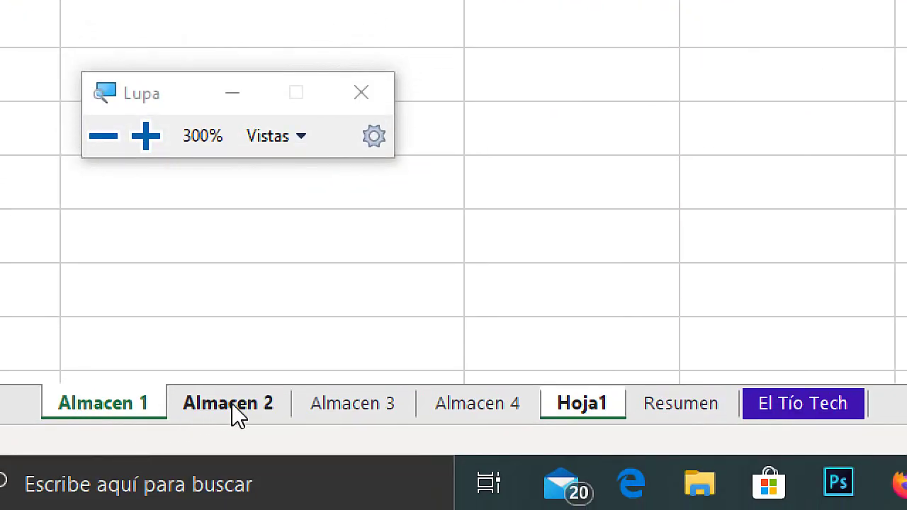
click(114, 476)
key(super+Escape)
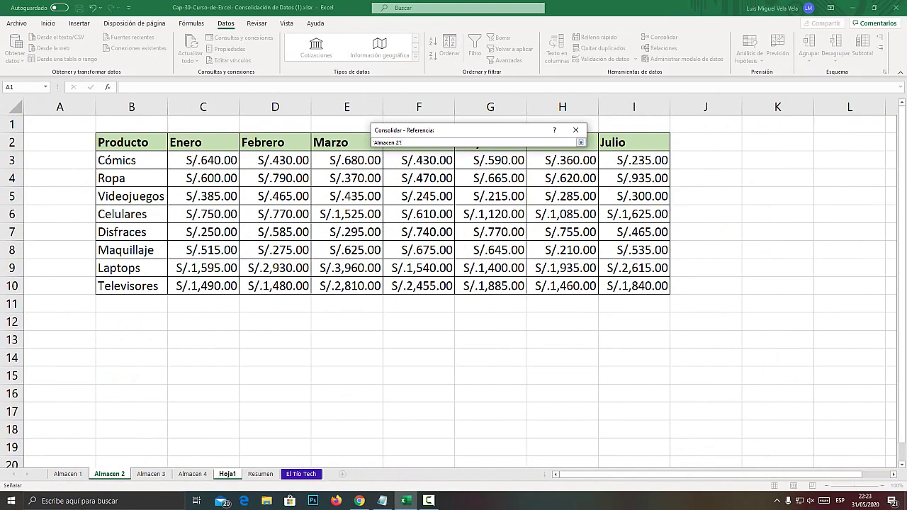
drag(124, 141, 652, 285)
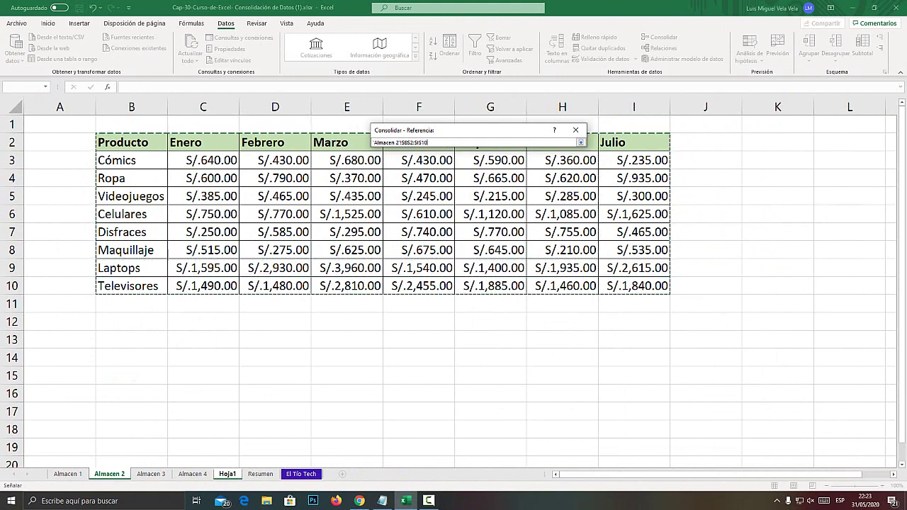
click(581, 142)
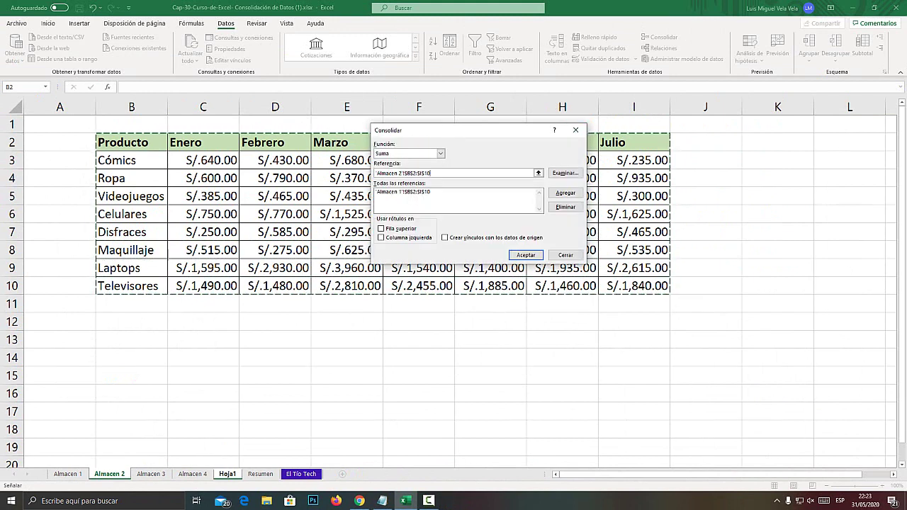
key(super+plus)
key(super+plus)
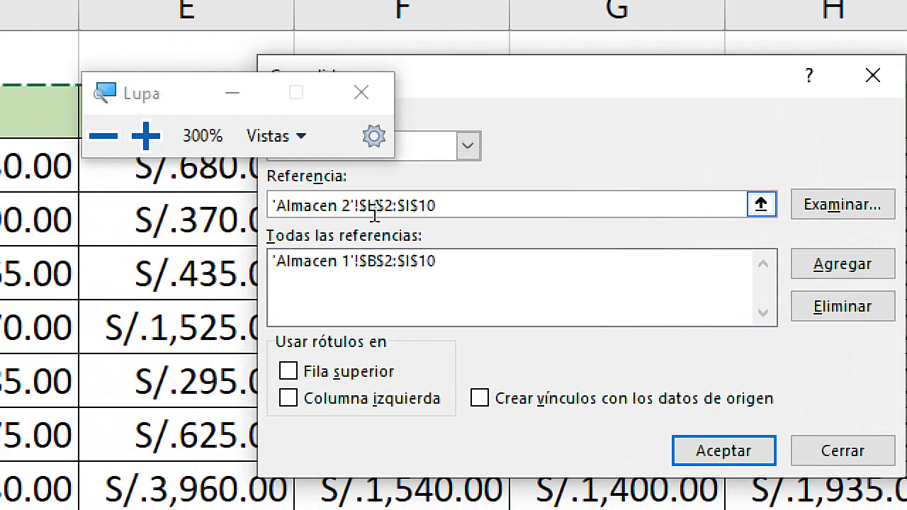
drag(350, 210, 277, 210)
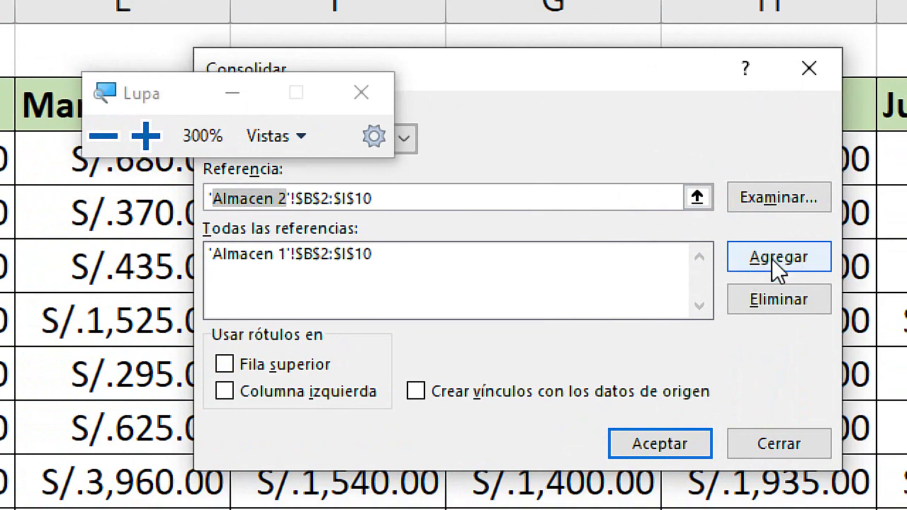
Step: Add 'Almacen 2'!$B$2:$I$10 to the source references and empty the Referencia box
click(773, 261)
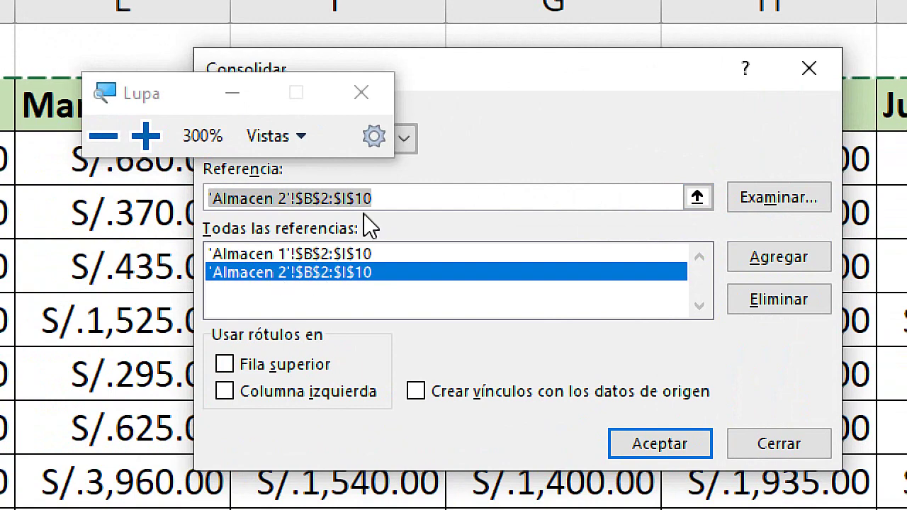
click(396, 199)
drag(385, 198, 161, 213)
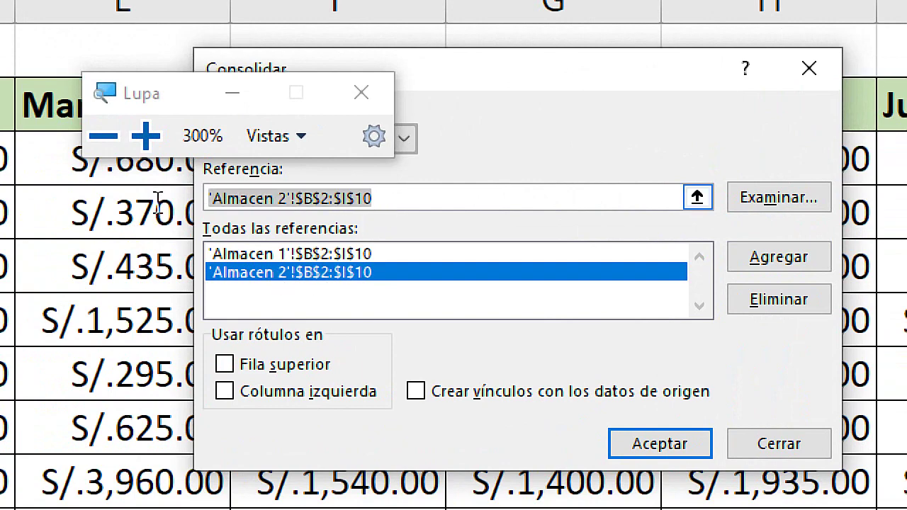
key(BackSpace)
key(super+Escape)
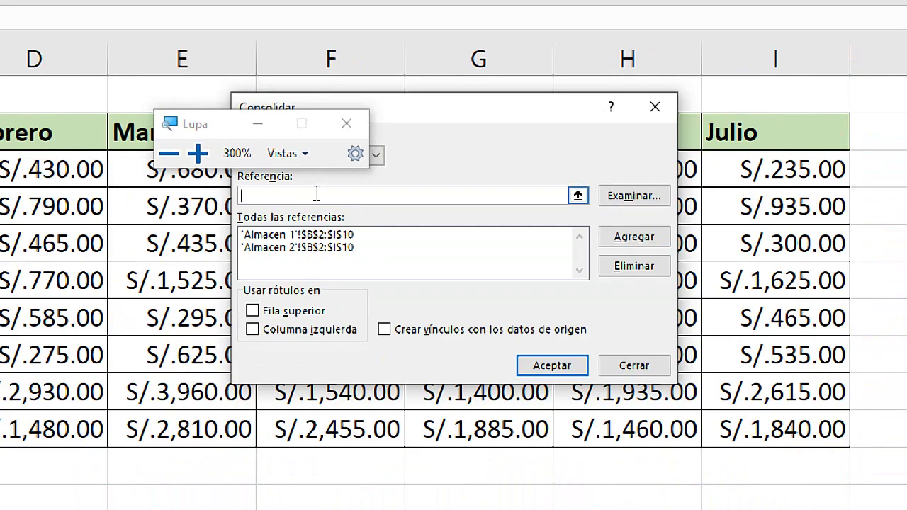
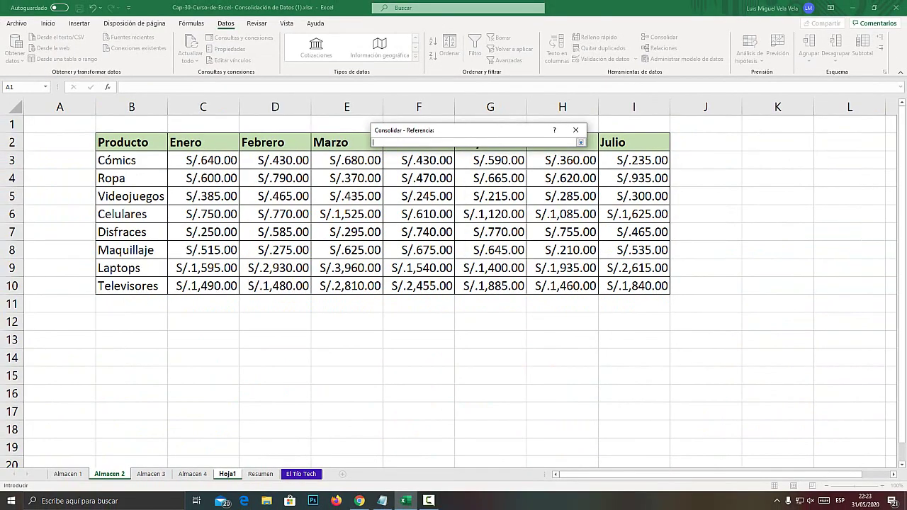
Step: Add 'Almacen 3'!B2:I10 to the Consolidar reference list and clear the Referencia box
key(ctrl+Page_Down)
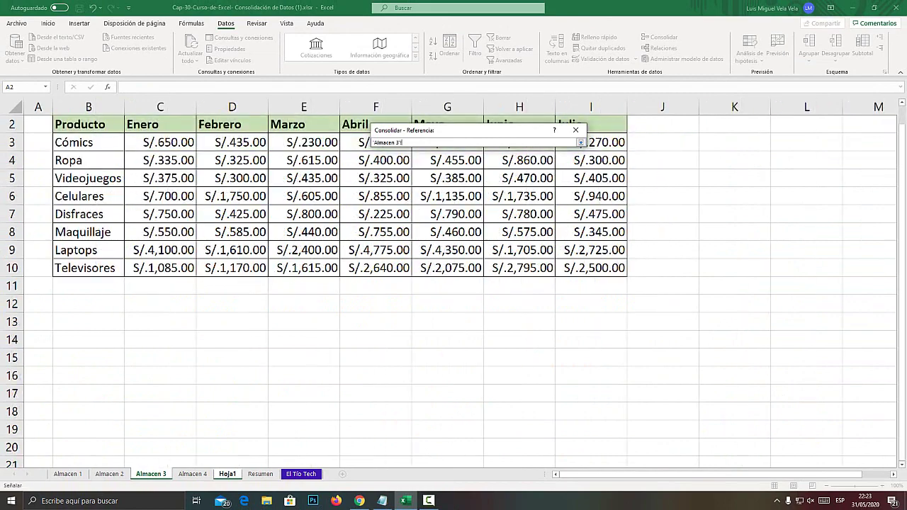
drag(78, 124, 592, 268)
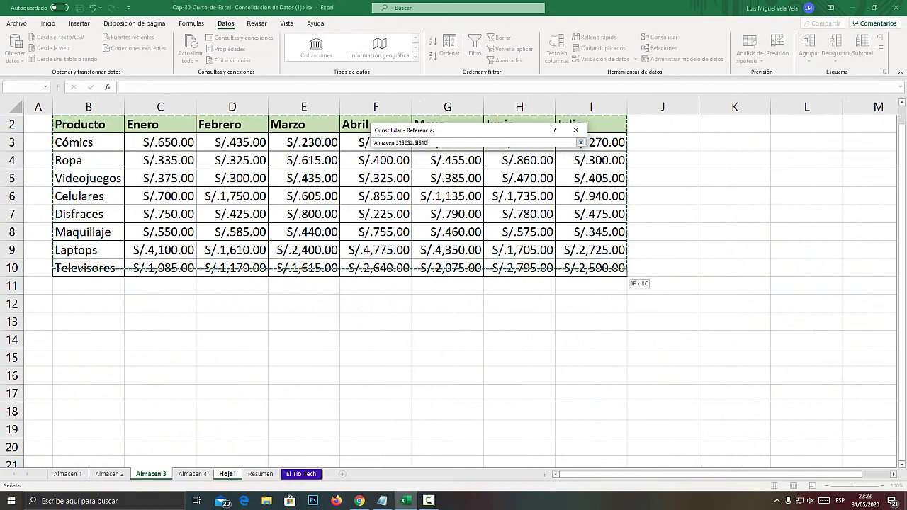
scroll(591, 268, up, 1)
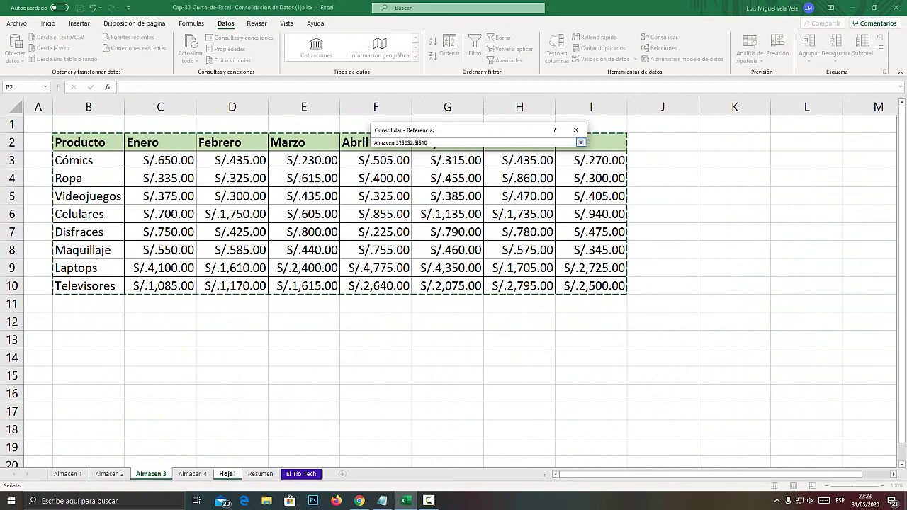
key(super)
key(Escape)
key(Return)
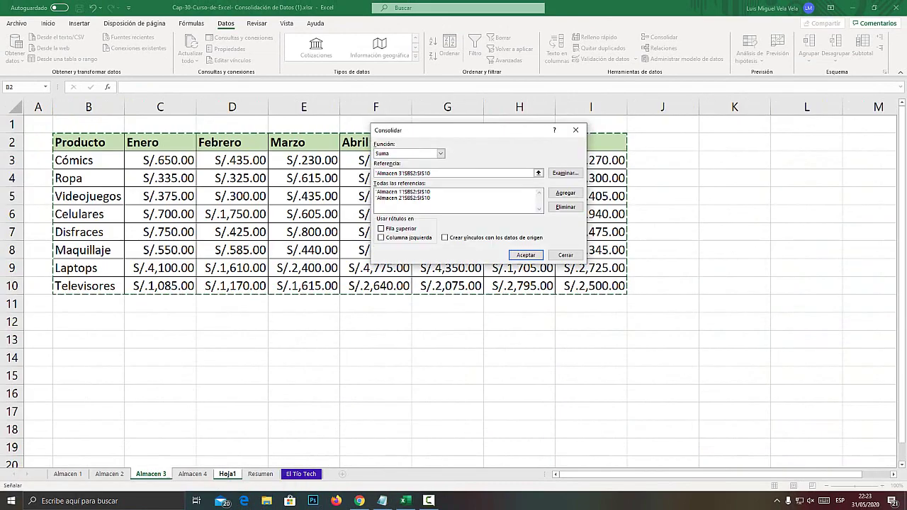
key(super+plus)
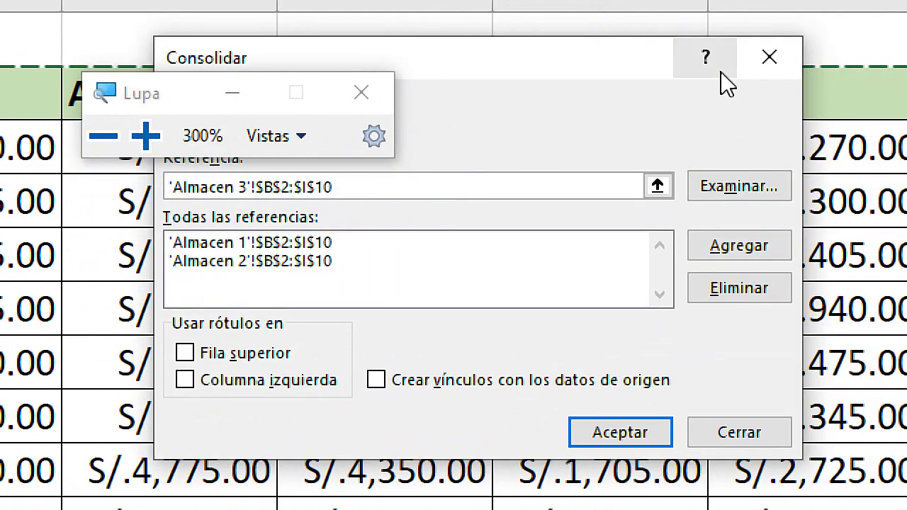
click(733, 249)
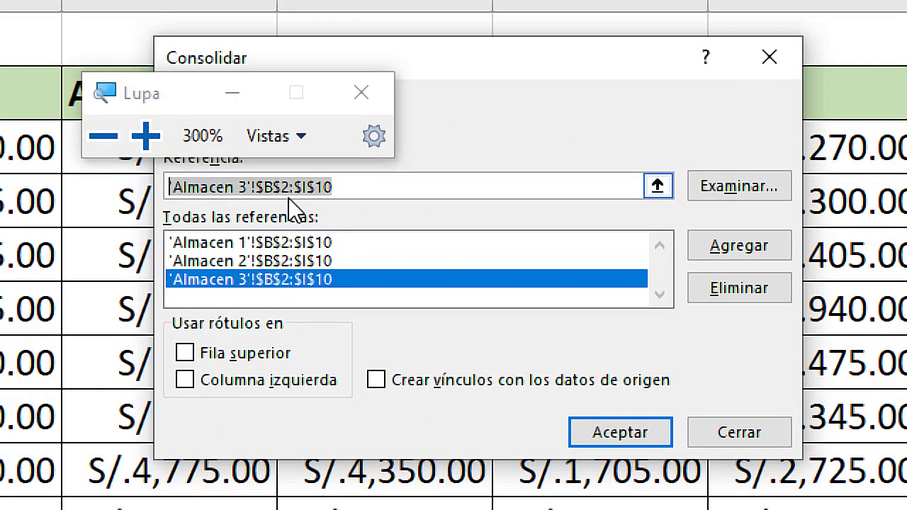
key(Delete)
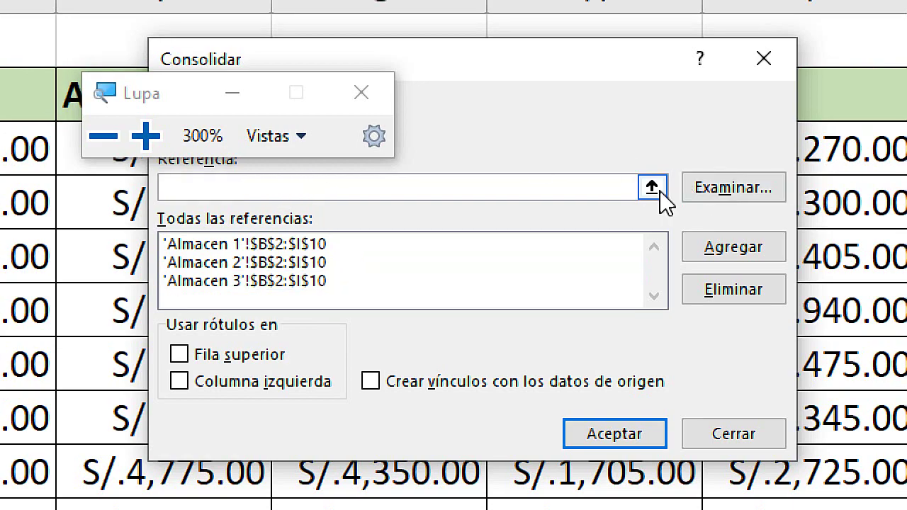
click(658, 187)
key(super+Escape)
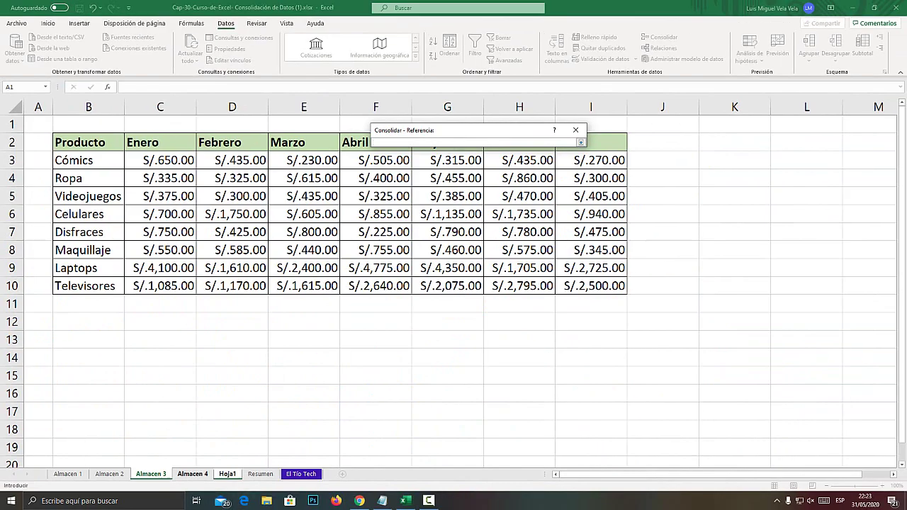
Step: Add 'Almacen 4'!B2:I10 as a source range and clear the Referencia box
key(ctrl+Page_Down)
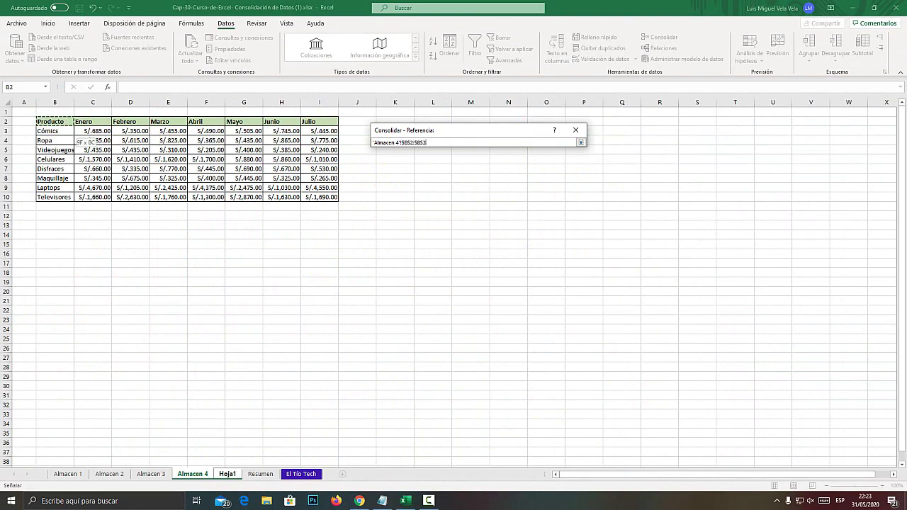
drag(84, 139, 336, 198)
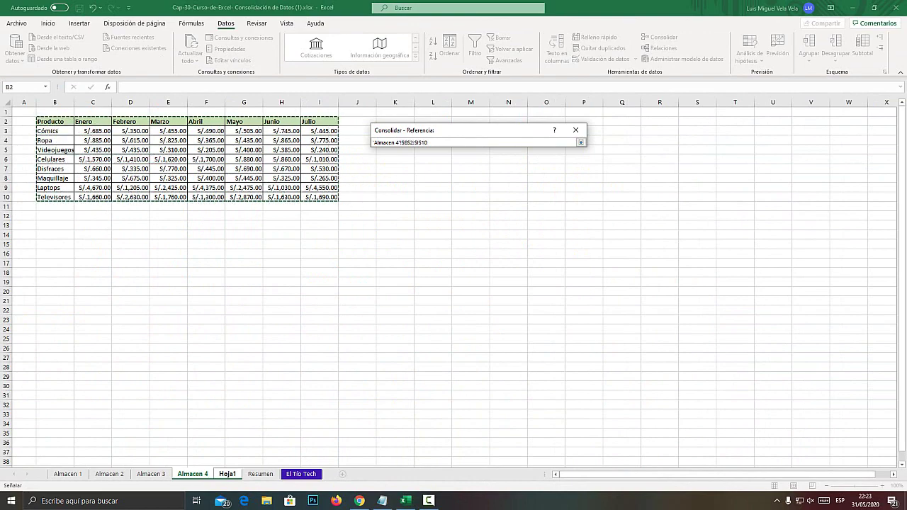
key(ctrl+Page_Down)
key(super)
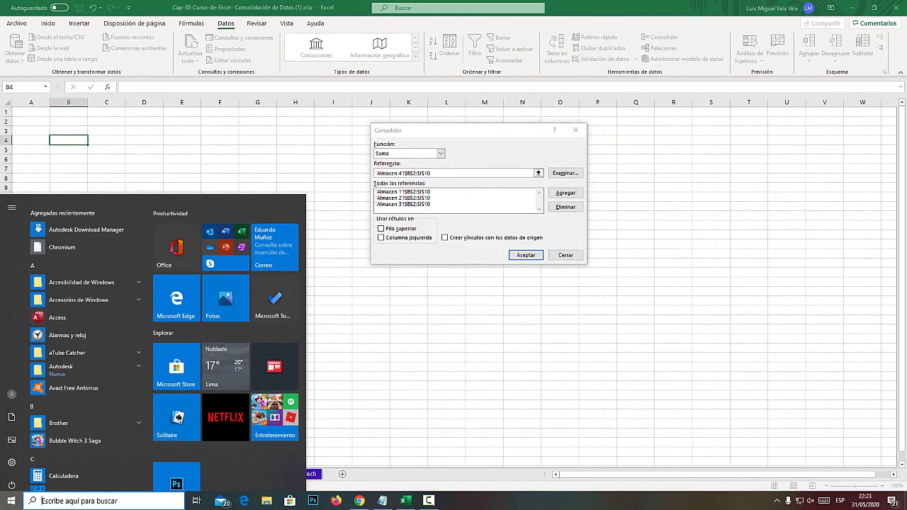
key(super+plus)
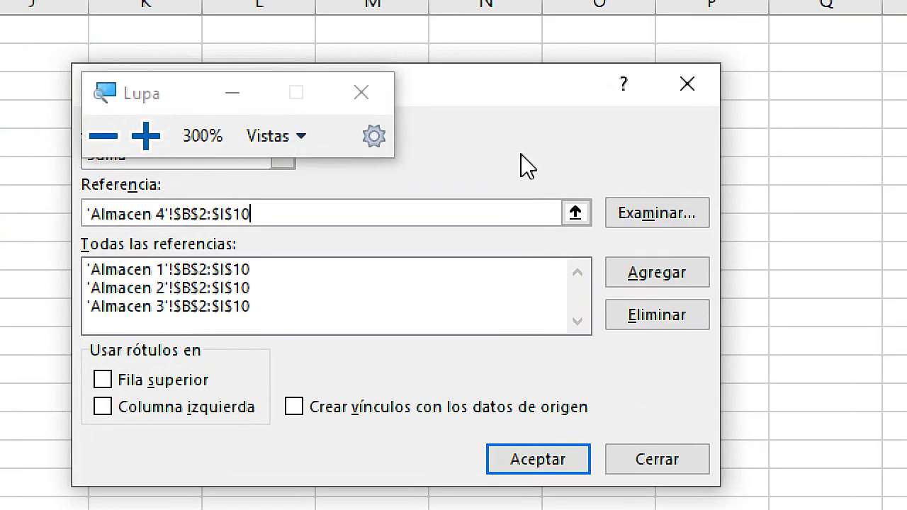
click(640, 275)
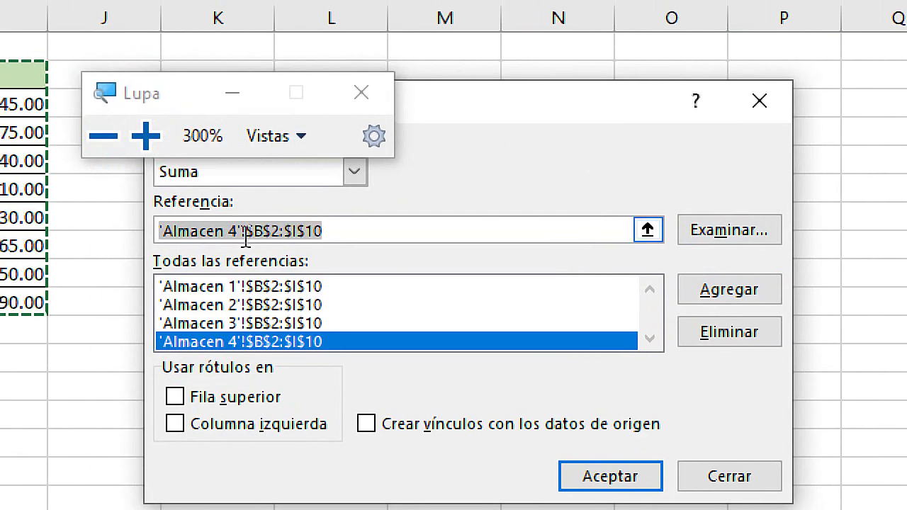
click(245, 233)
drag(331, 226, 127, 237)
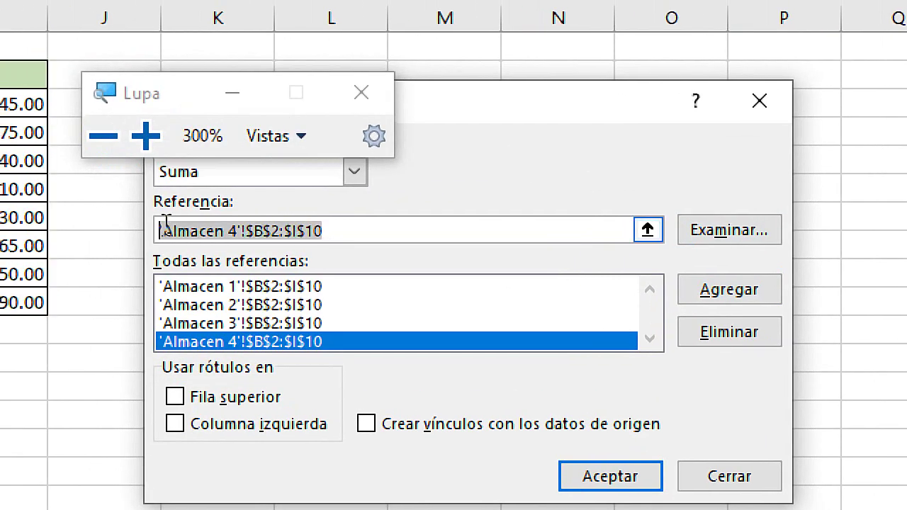
key(Delete)
Step: Review the four Almacen source ranges listed in the Consolidar dialog
click(218, 287)
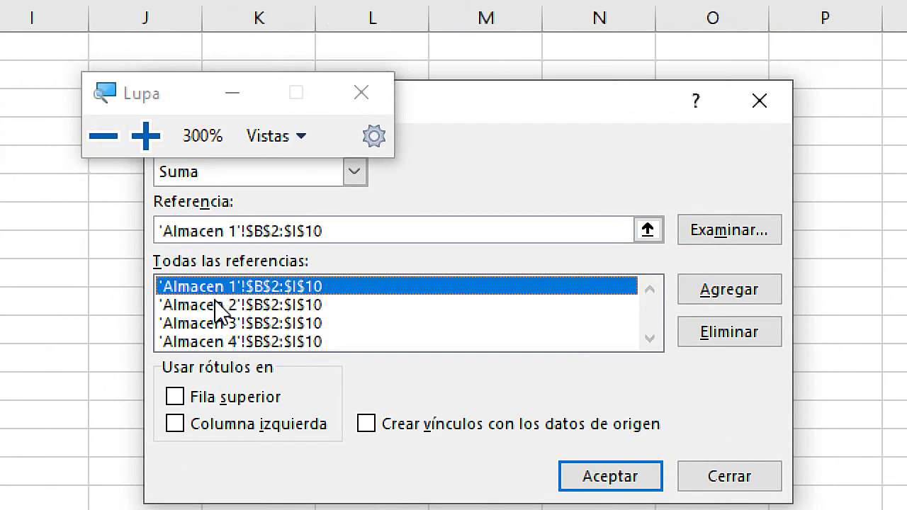
click(217, 306)
click(223, 324)
click(229, 341)
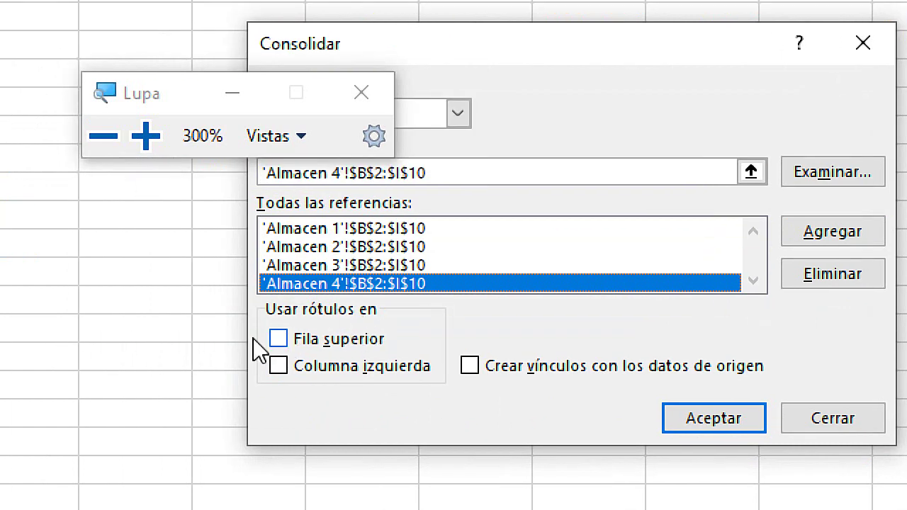
Step: Enable Fila superior, Columna izquierda and Crear vínculos con los datos de origen
click(279, 340)
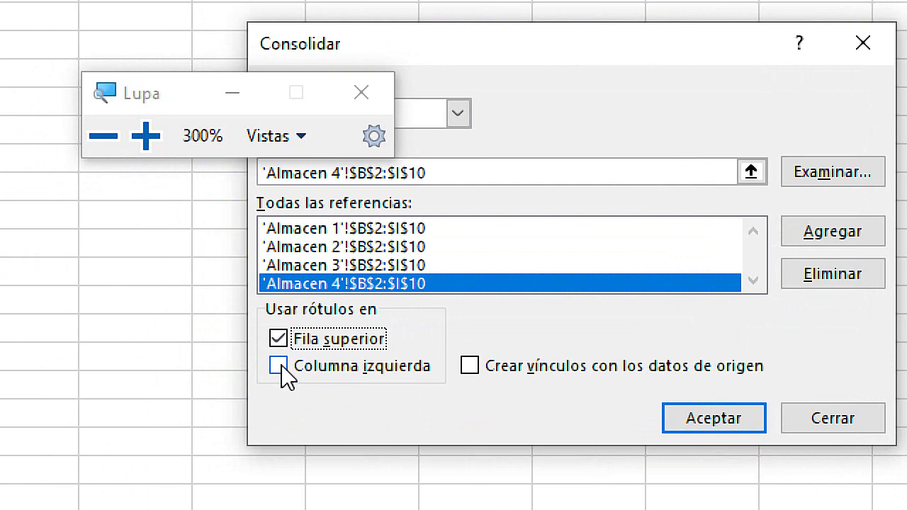
click(281, 366)
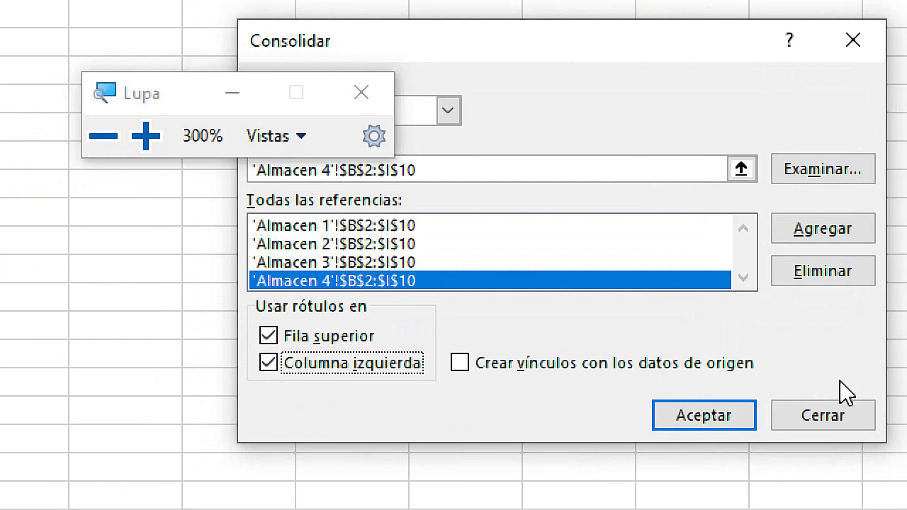
click(471, 369)
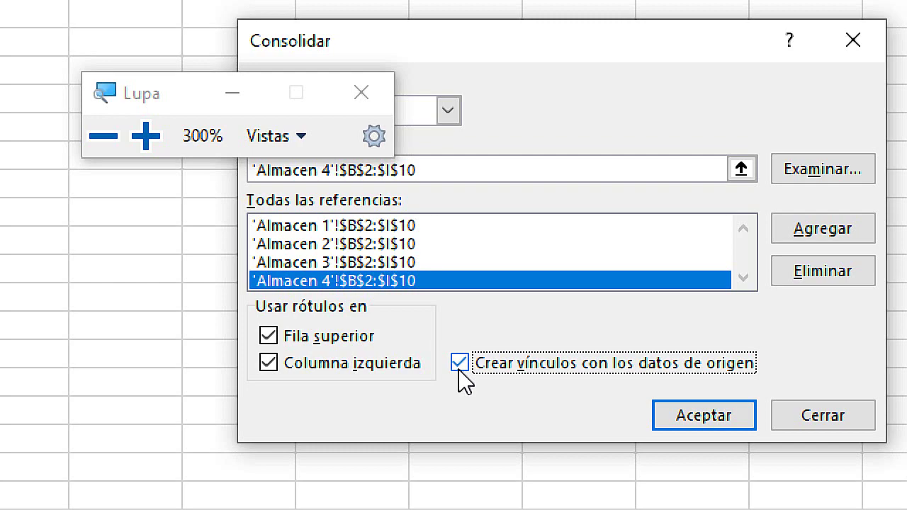
key(super+Escape)
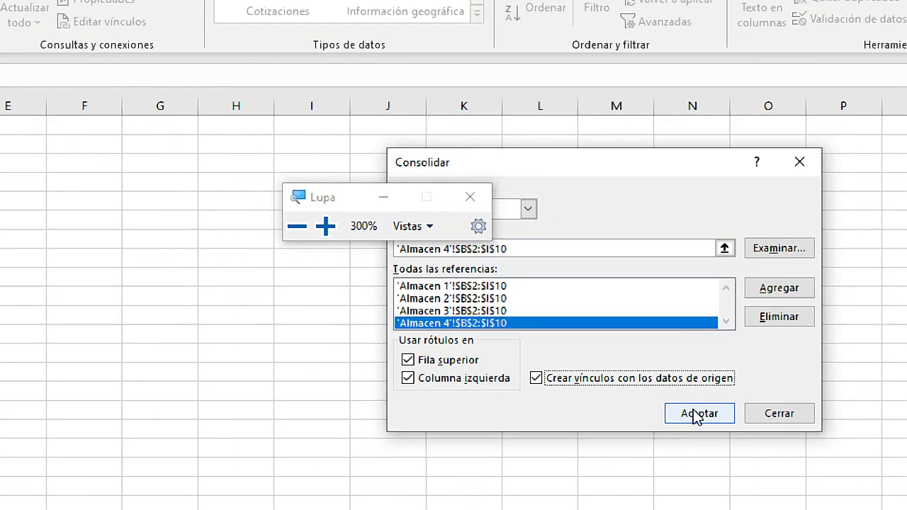
Step: Run the consolidation so the linked, grouped summary appears on Hoja1 at B4
key(Return)
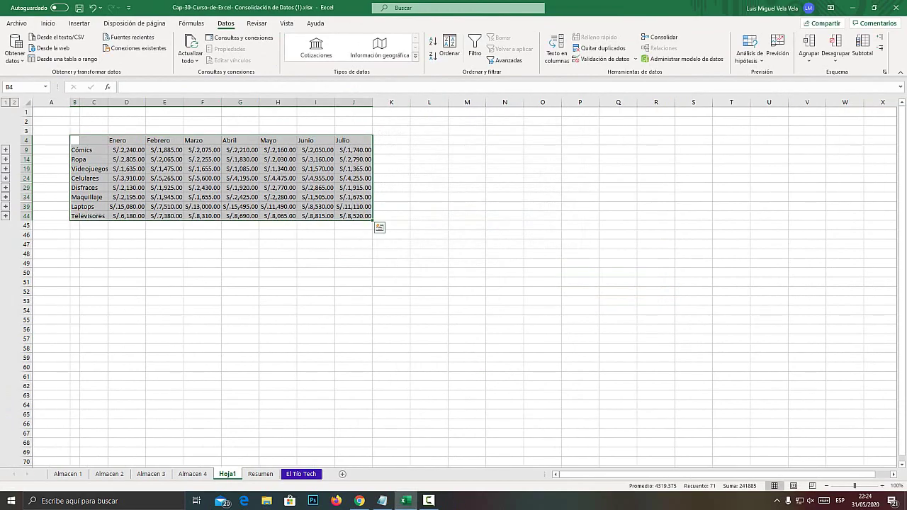
ctrl+scroll(453, 283, up, 2)
ctrl+scroll(453, 283, up, 2)
ctrl+scroll(454, 283, up, 2)
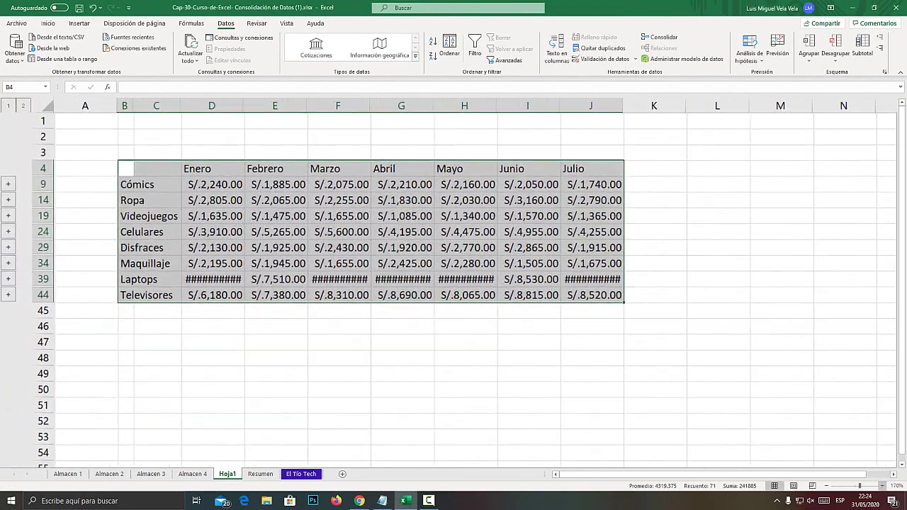
ctrl+scroll(453, 283, up, 2)
ctrl+scroll(454, 283, up, 2)
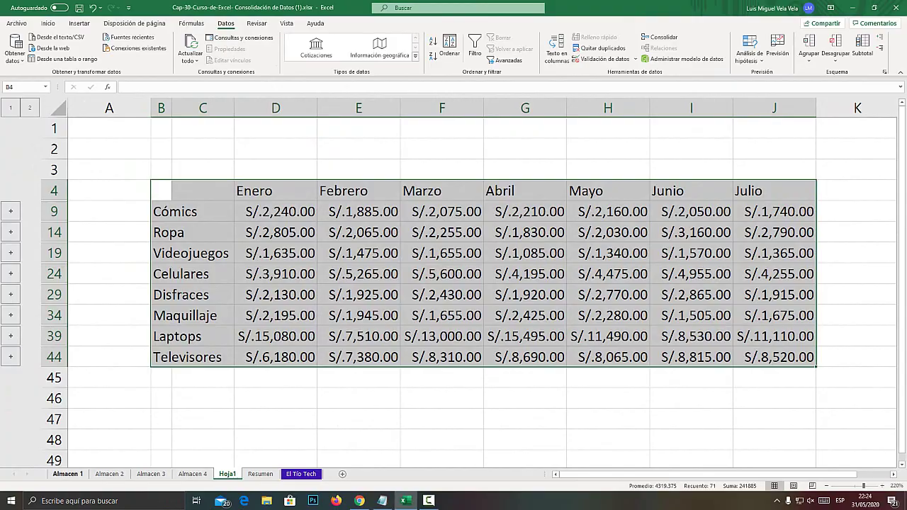
key(super+plus)
Step: Check the four Almacen sheets, then return to Hoja1 and select the table's top row
click(65, 476)
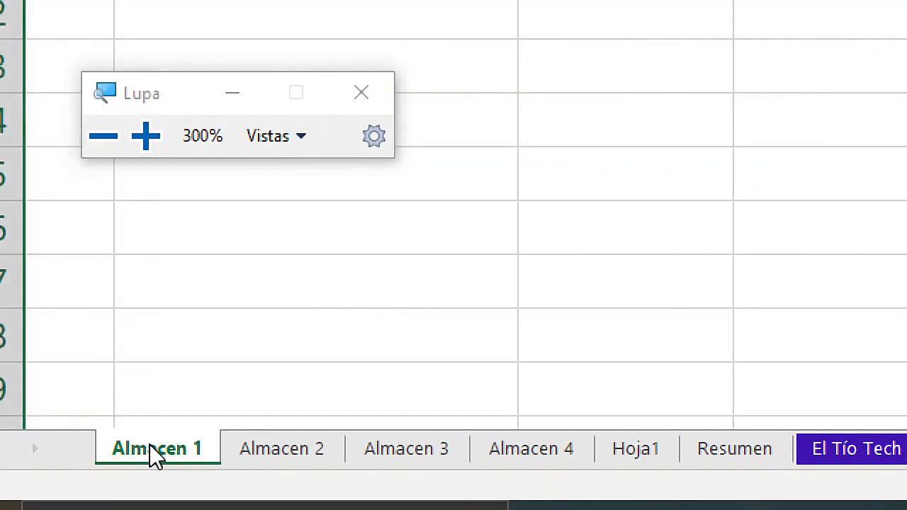
click(99, 480)
click(400, 457)
click(513, 455)
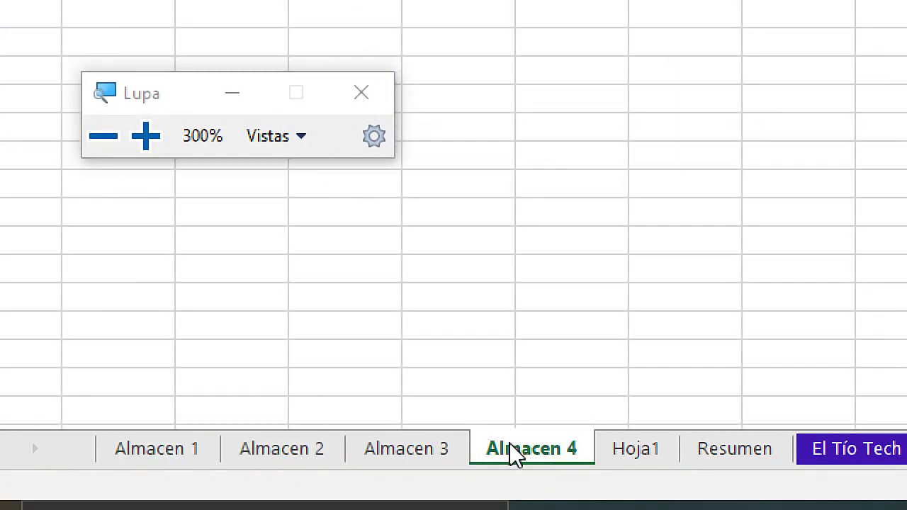
click(636, 449)
key(super+Escape)
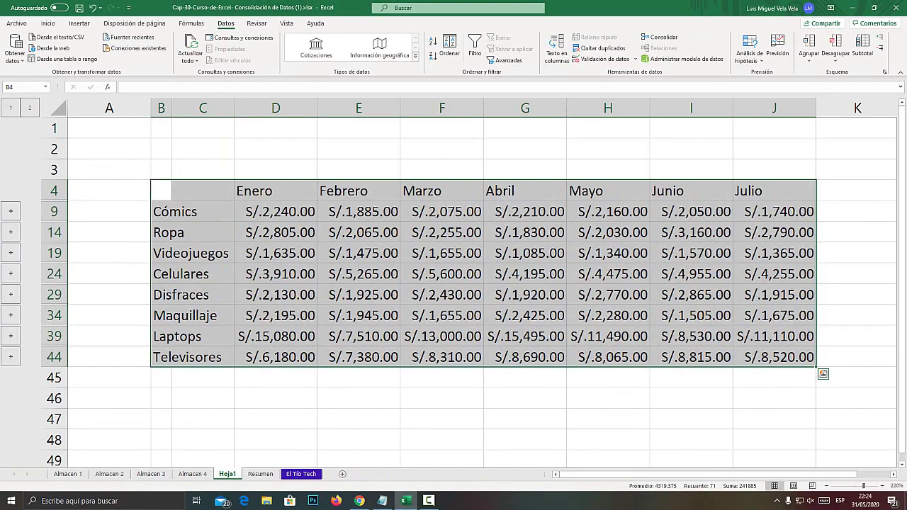
click(47, 22)
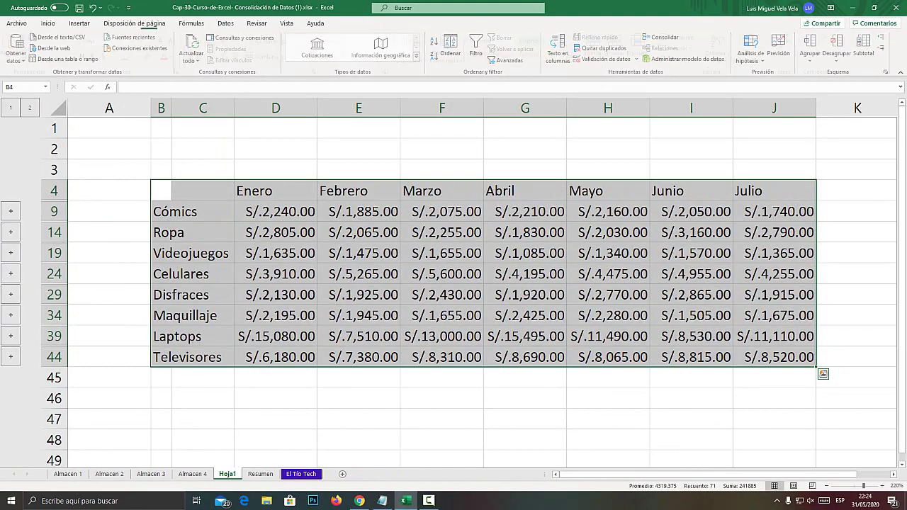
key(super+plus)
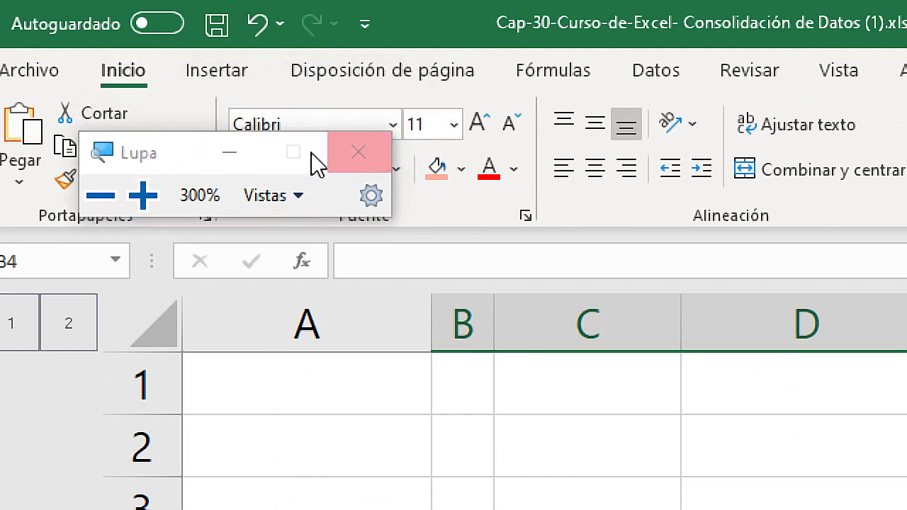
drag(173, 156, 733, 157)
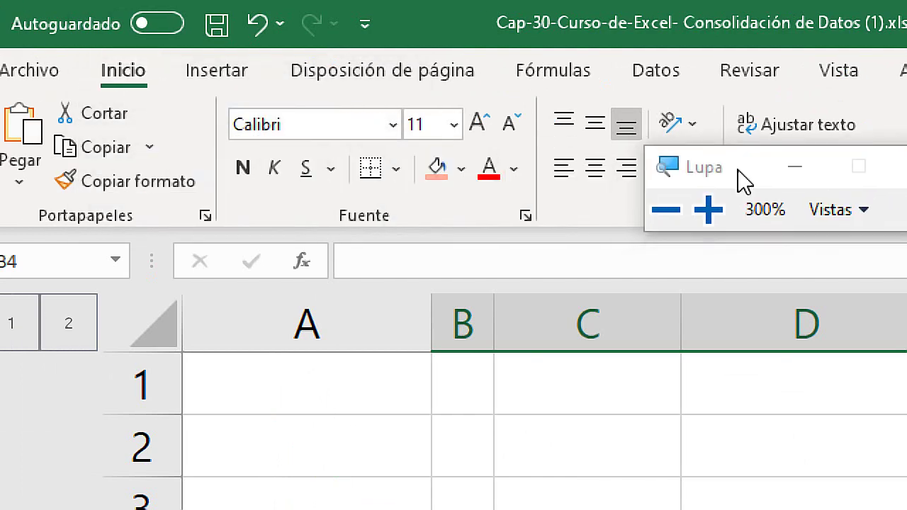
Step: Put an outside border around the selected table cells
click(396, 169)
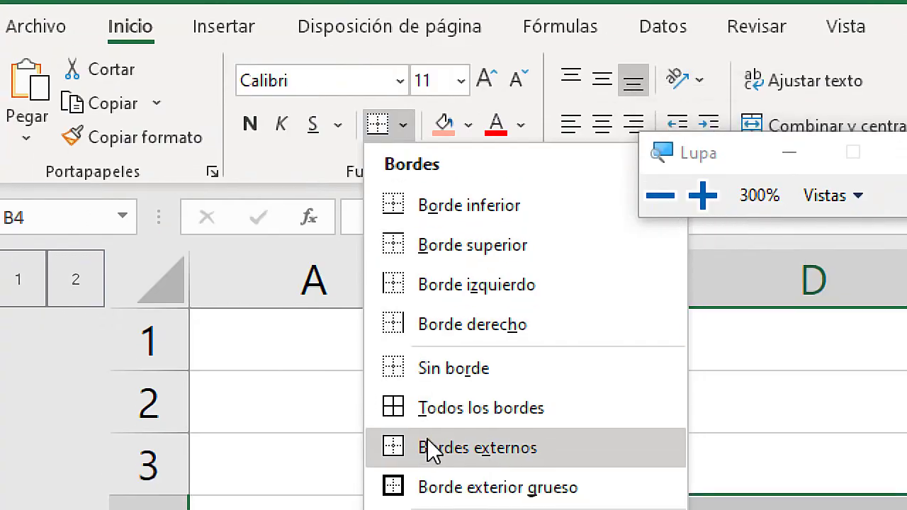
click(370, 447)
key(super+Escape)
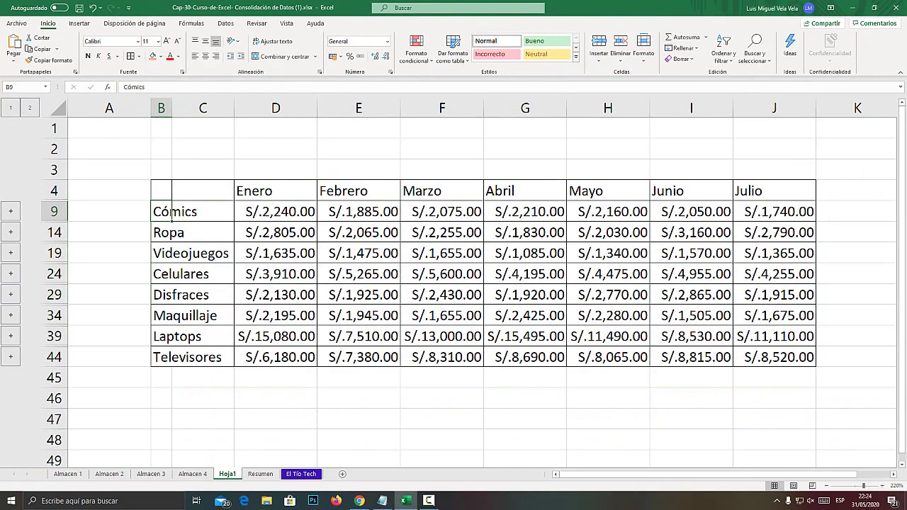
Step: Fill the Enero–Julio headers light green and the category labels salmon
drag(262, 191, 776, 190)
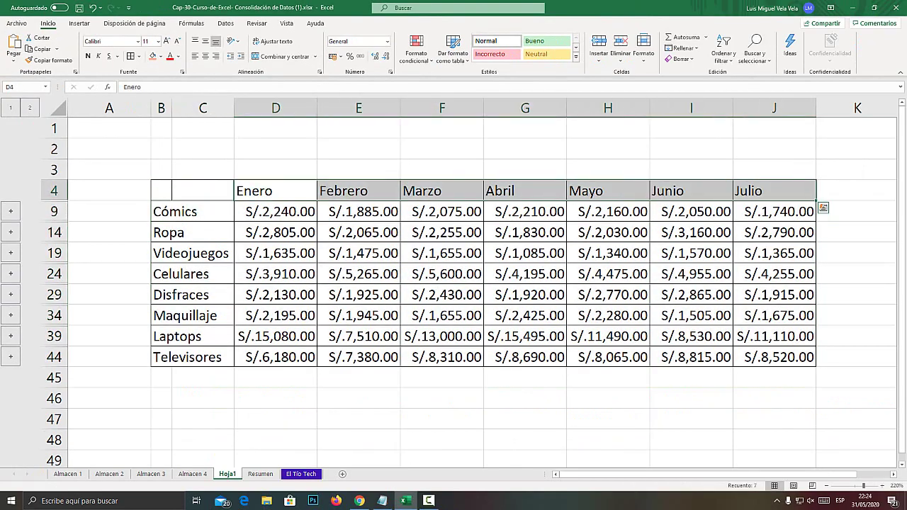
click(161, 56)
click(224, 91)
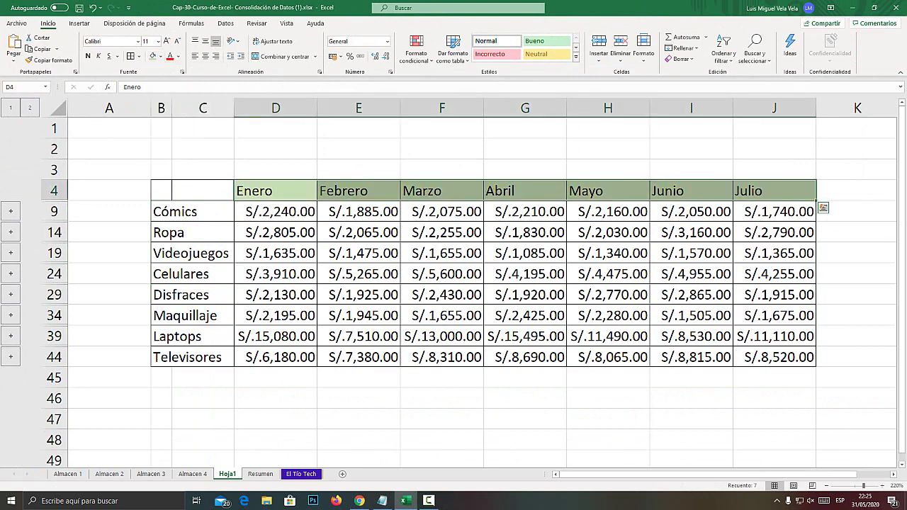
mouse_move(203, 211)
mouse_down()
mouse_move(203, 357)
mouse_move(161, 358)
mouse_up()
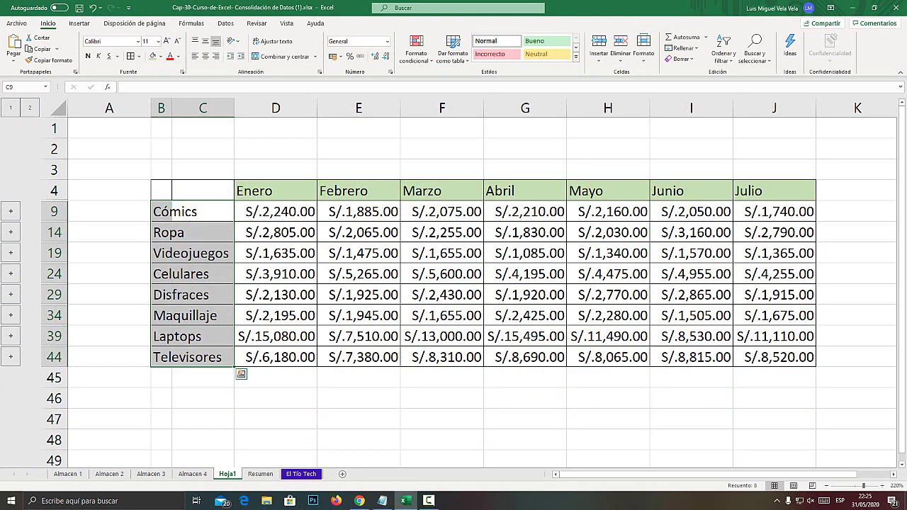
click(161, 56)
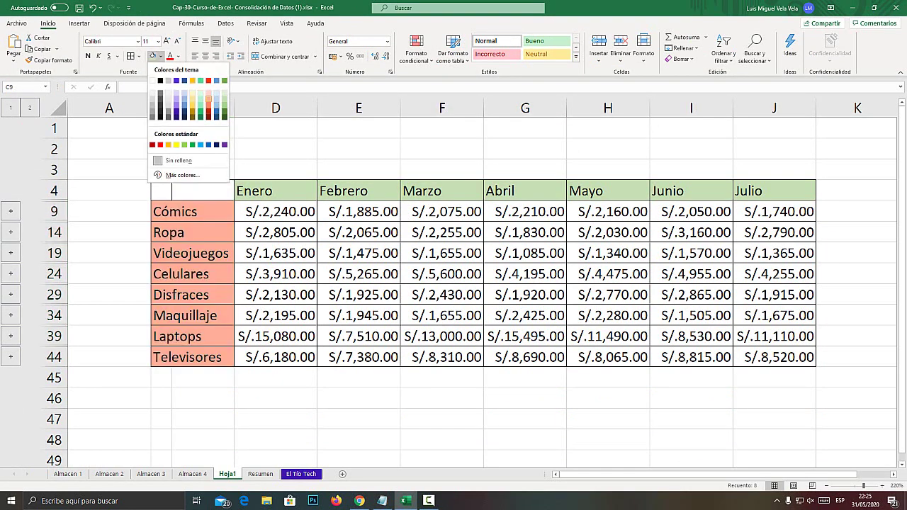
click(208, 99)
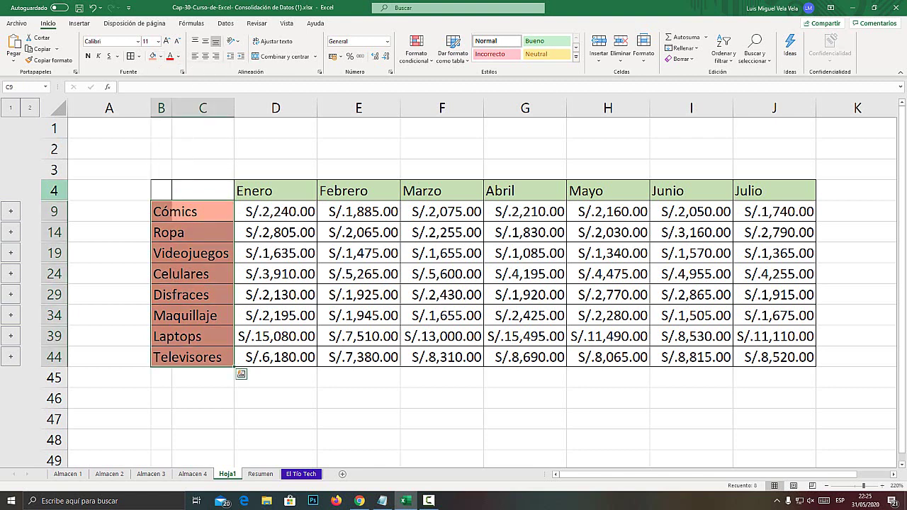
Step: Make row 4 taller and set the month headers bold and vertically centred
drag(54, 200, 54, 218)
drag(275, 206, 773, 205)
key(alt+h)
key(a)
key(m)
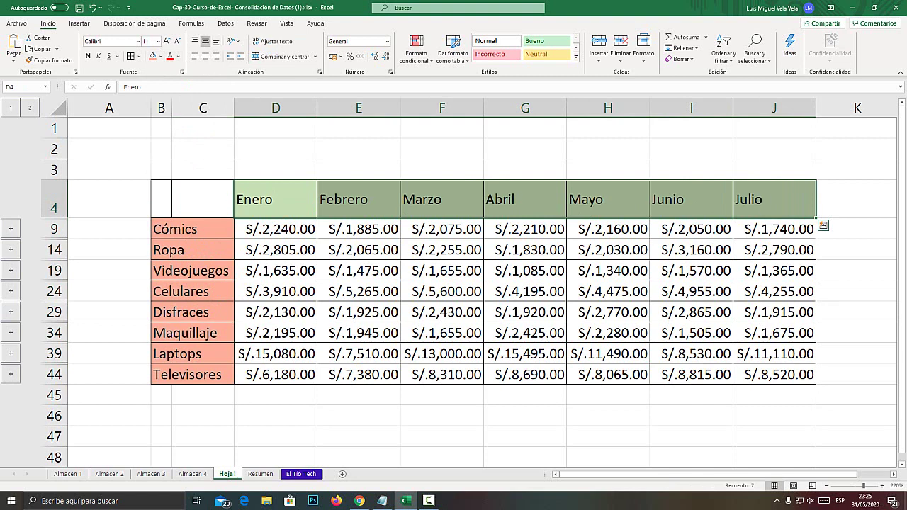
key(ctrl+n)
click(275, 312)
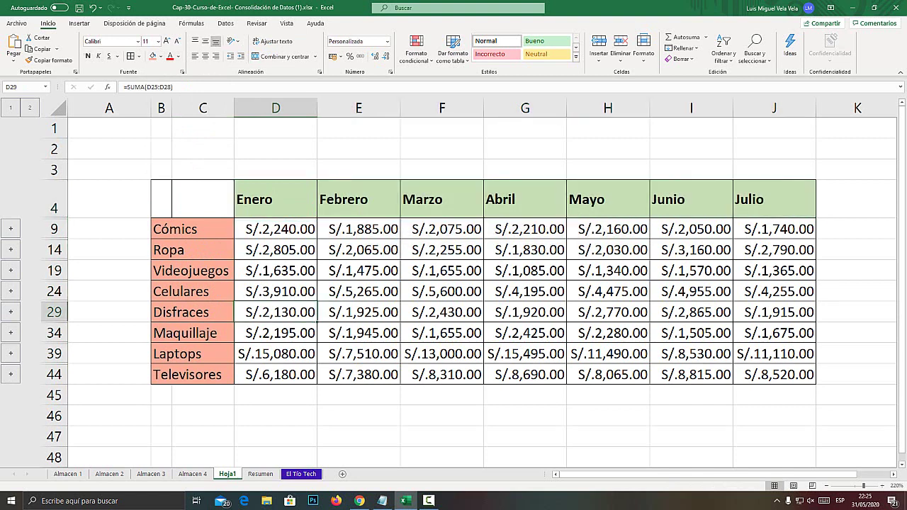
Step: Widen column C and check the Cómics Enero total formula
mouse_move(233, 108)
mouse_down()
mouse_move(281, 108)
mouse_move(234, 108)
mouse_up()
click(275, 229)
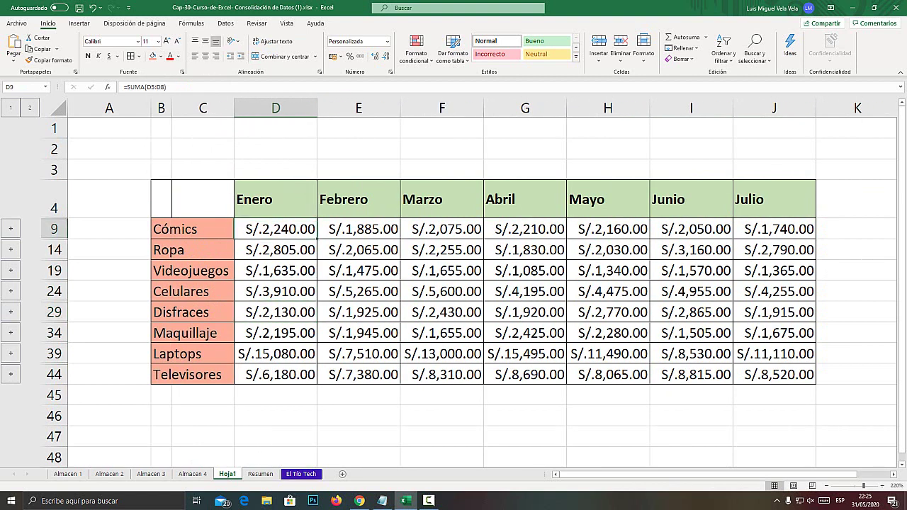
key(super+plus)
click(194, 226)
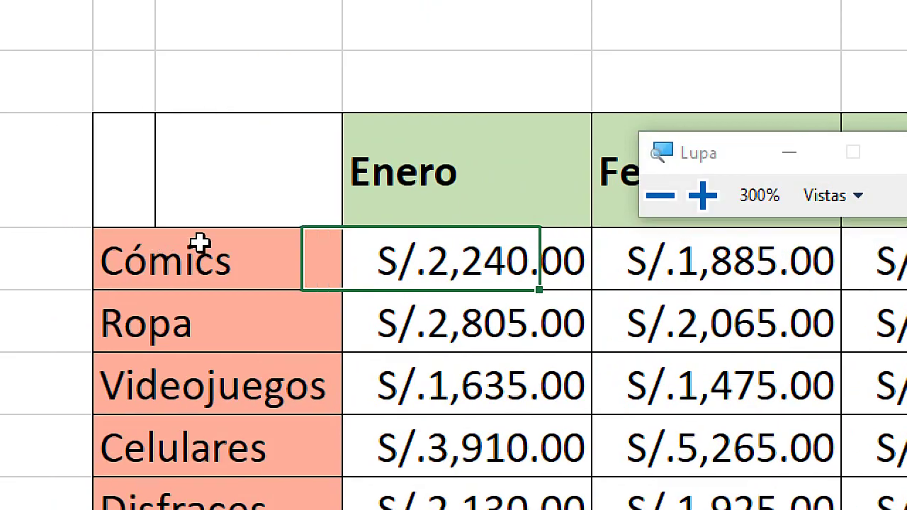
click(106, 259)
click(414, 239)
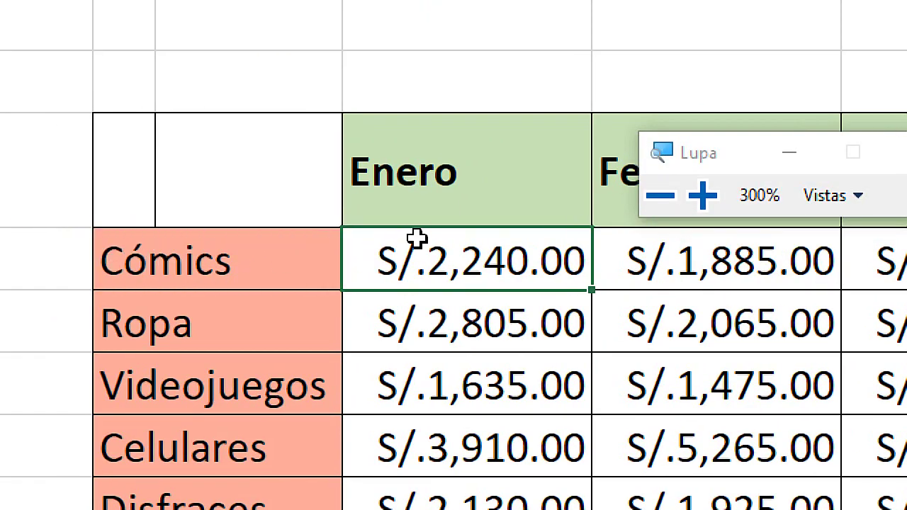
key(super+Escape)
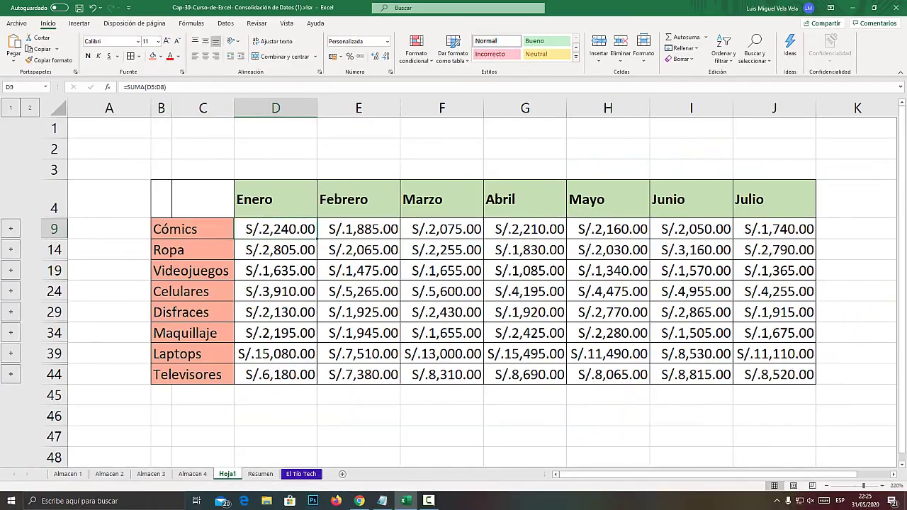
key(super+plus)
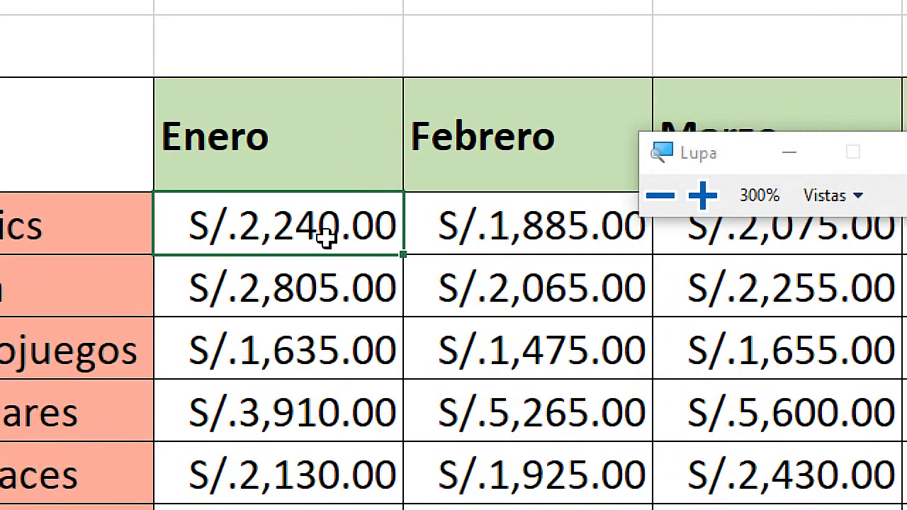
key(super+Escape)
click(213, 250)
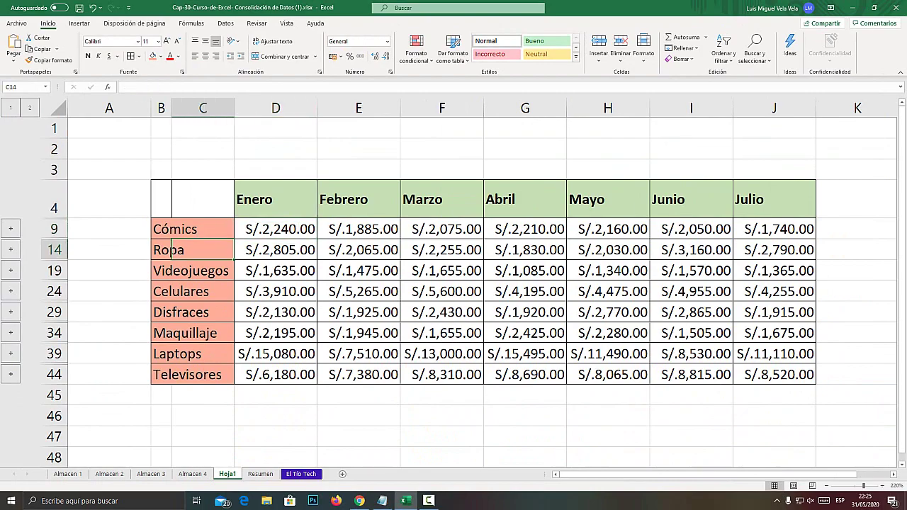
key(super+plus)
click(167, 249)
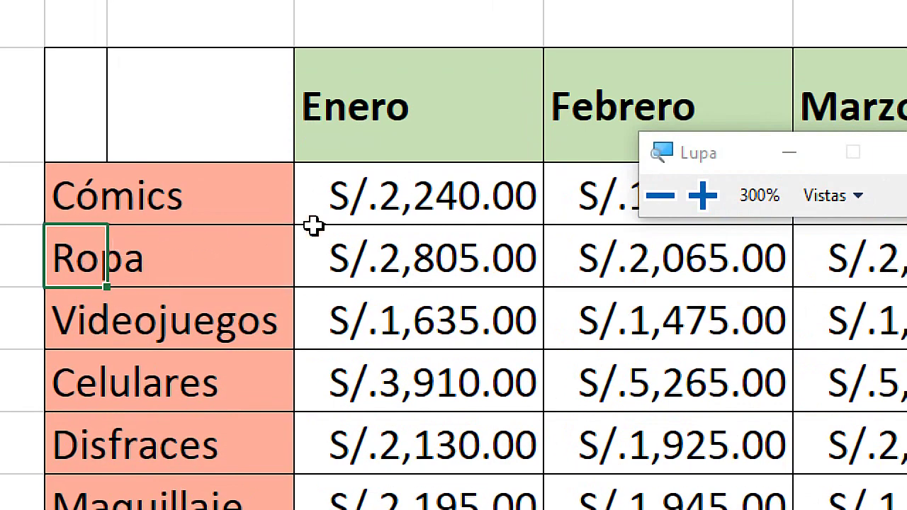
click(394, 253)
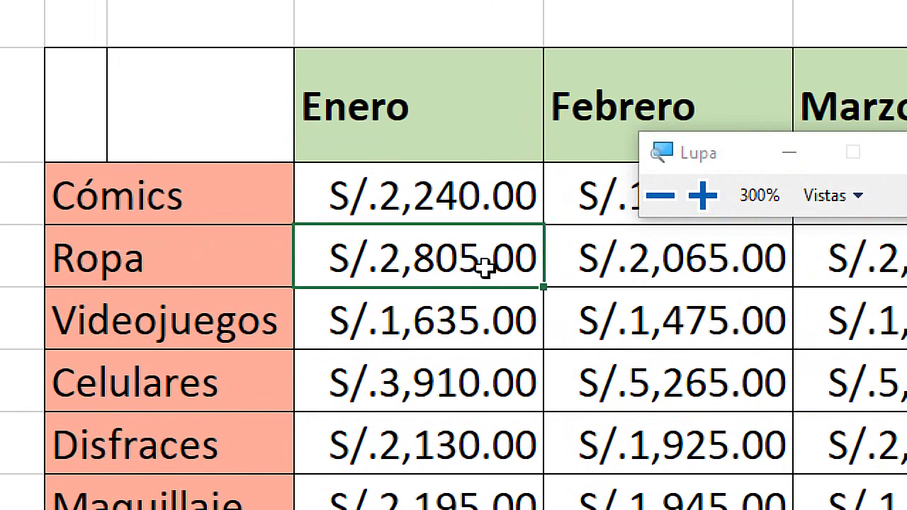
key(super+Escape)
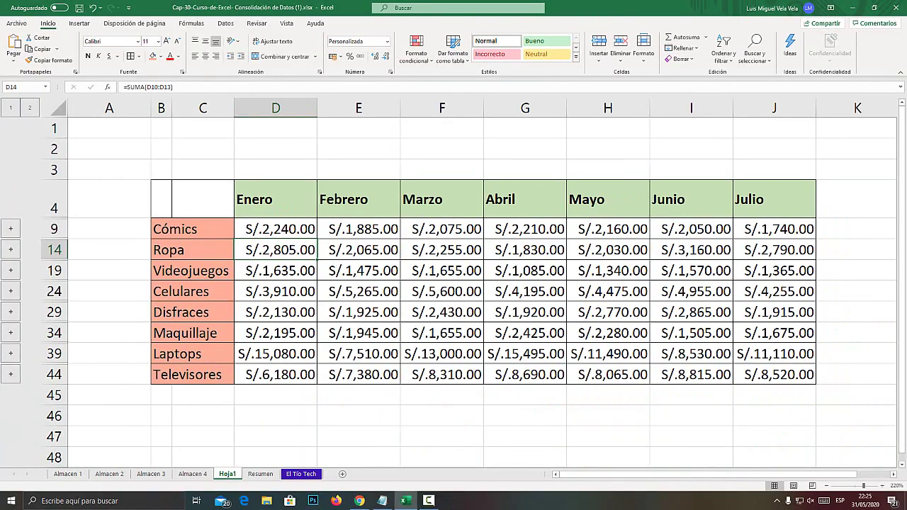
key(super+plus)
key(super+Escape)
key(super+plus)
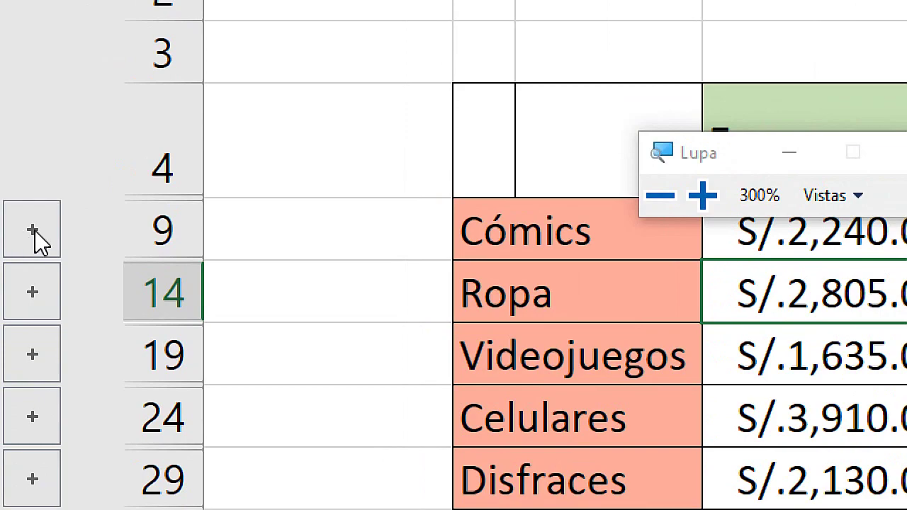
Step: Expand the Cómics group and fill the Cómics total row B9:J9 gold
click(34, 231)
key(super+Escape)
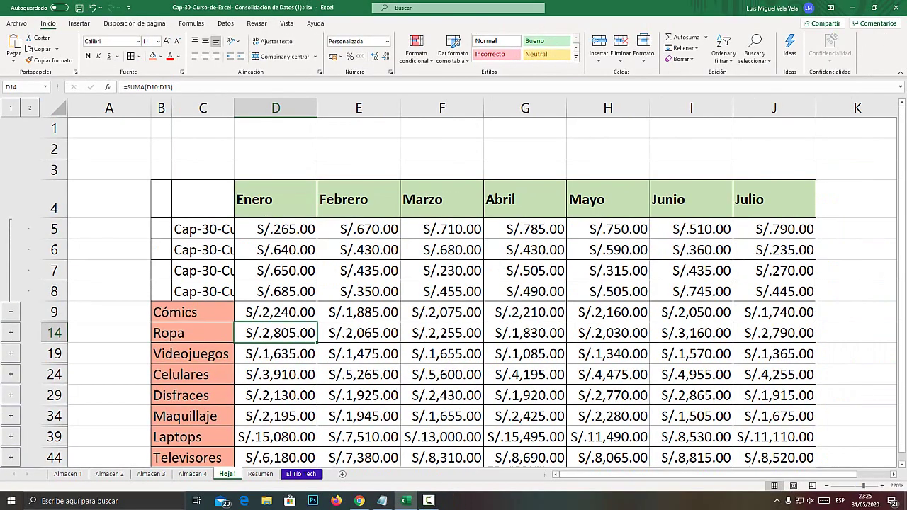
drag(276, 229, 545, 291)
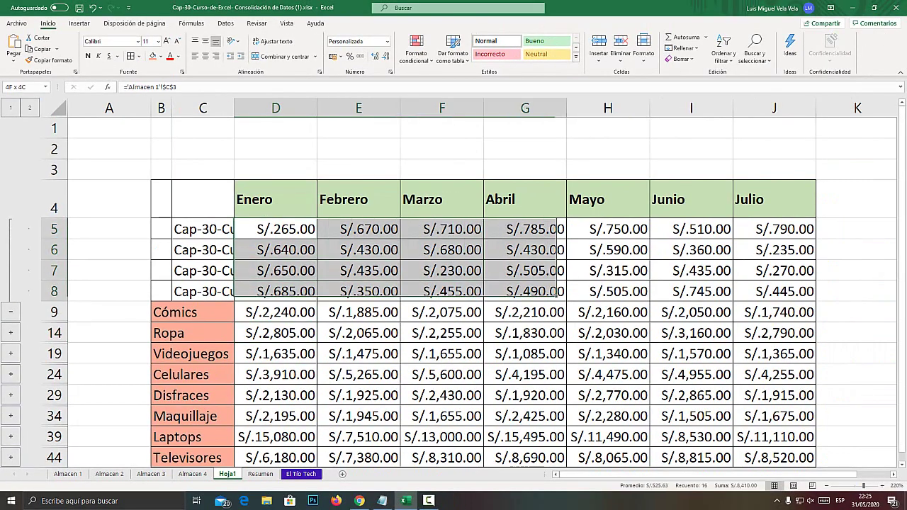
click(277, 312)
drag(311, 315, 793, 315)
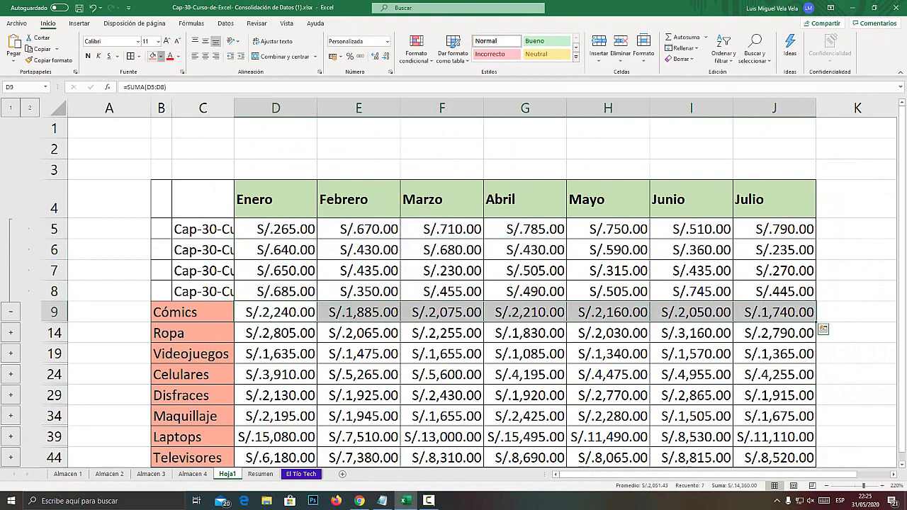
click(160, 56)
key(Escape)
mouse_move(177, 312)
mouse_down()
mouse_move(879, 311)
mouse_move(779, 312)
mouse_up()
click(161, 56)
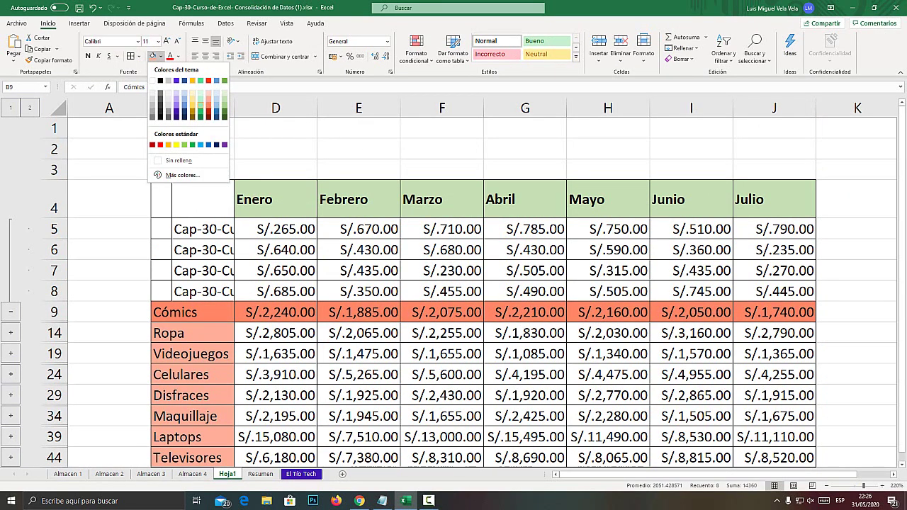
click(169, 145)
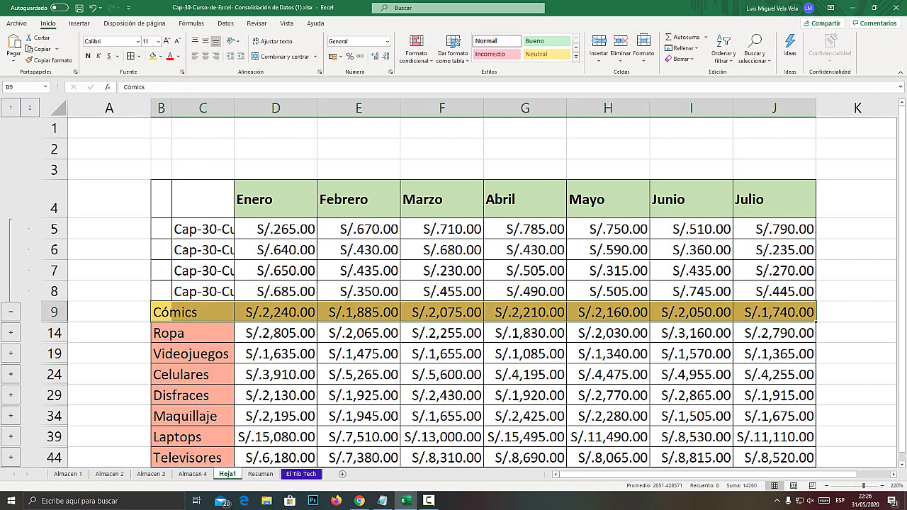
Step: Fill the Cómics detail values D5:J8 light cream
drag(276, 229, 774, 291)
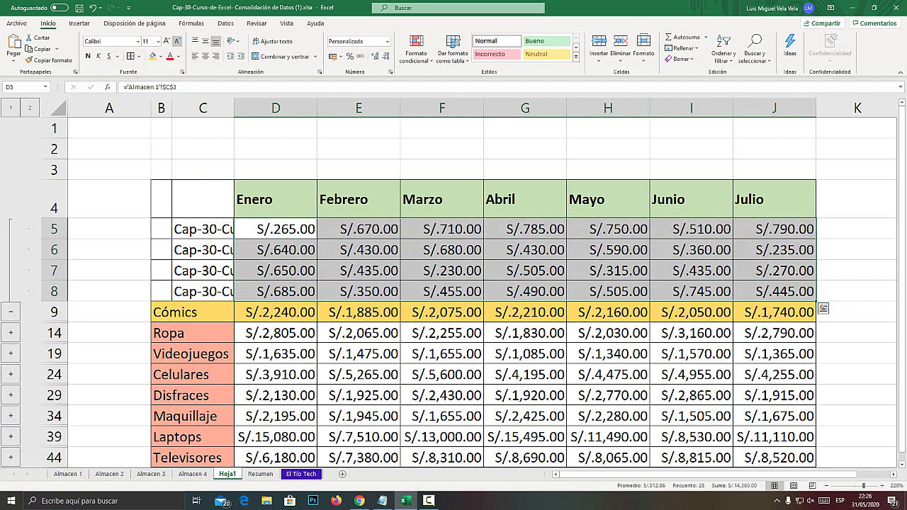
click(161, 56)
click(208, 88)
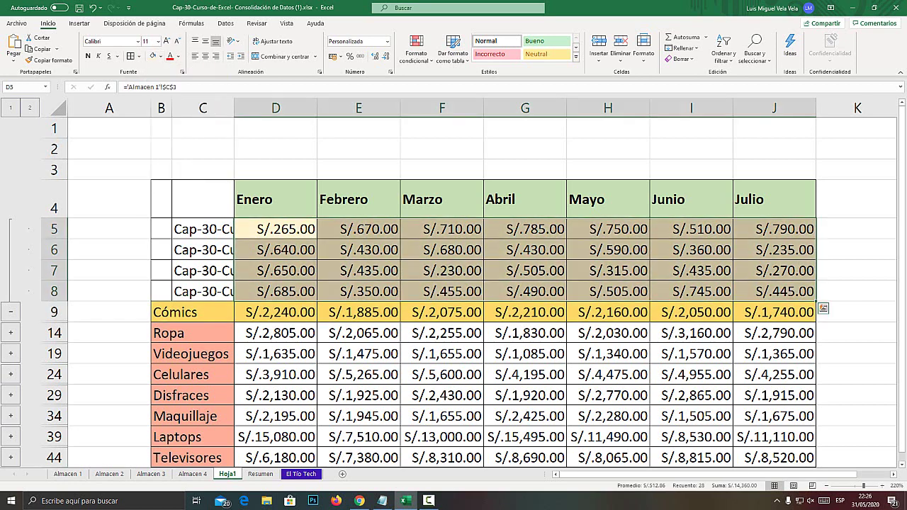
click(276, 229)
key(Left)
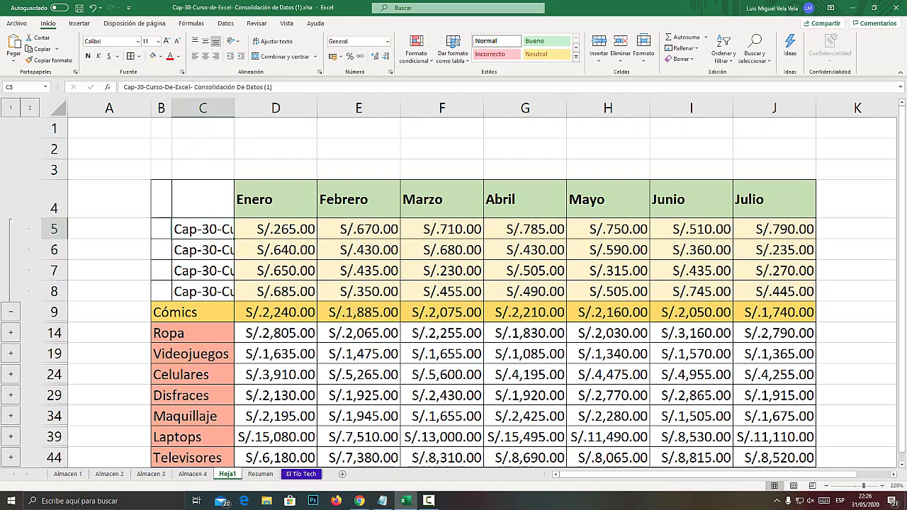
Step: Label the first two Cómics detail rows 'Almacen 1' and 'Almacen2'
key(super+plus)
text(Al)
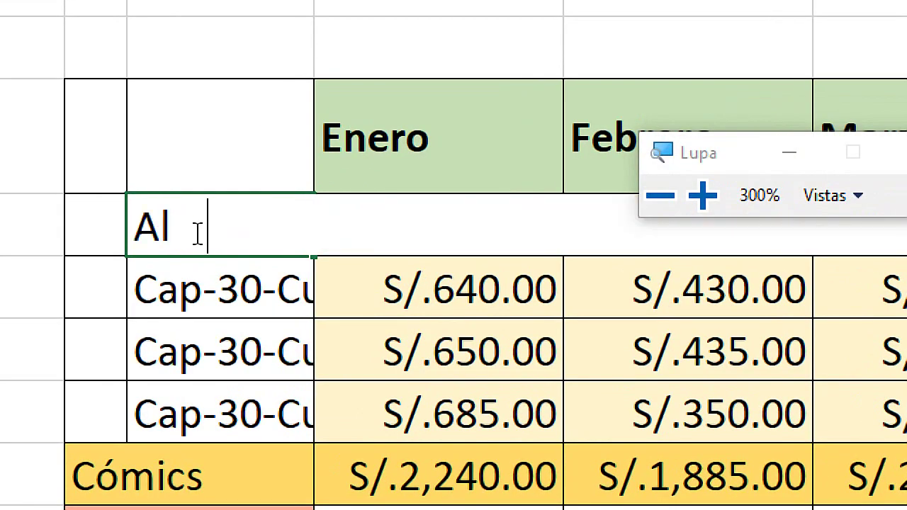
text(macen 1)
key(Return)
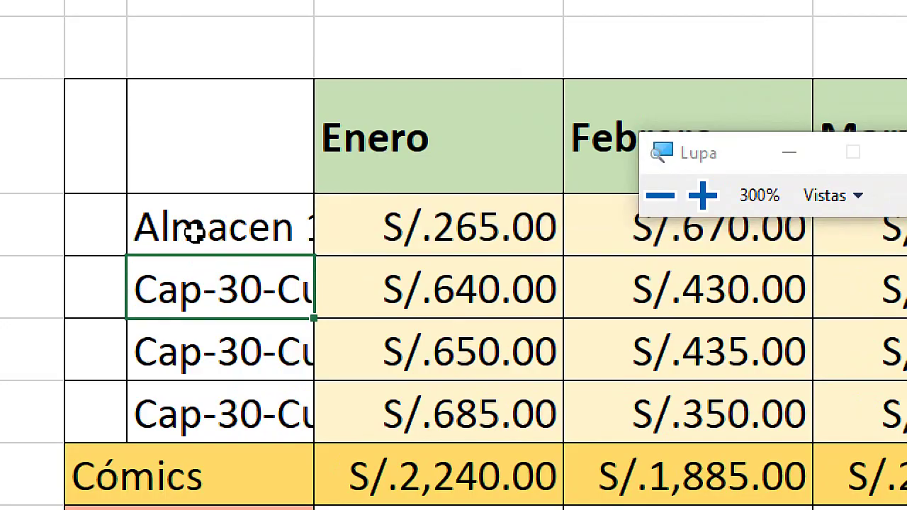
text(Almacen)
key(super+Escape)
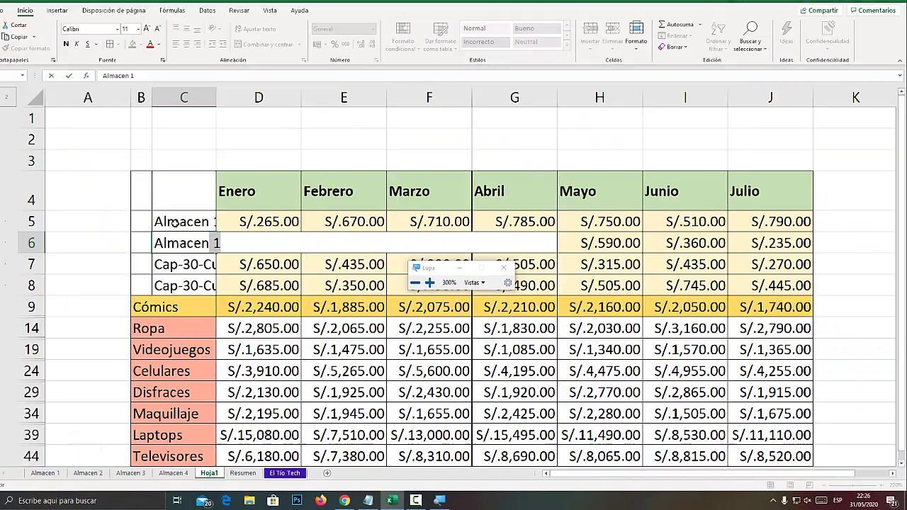
key(super+plus)
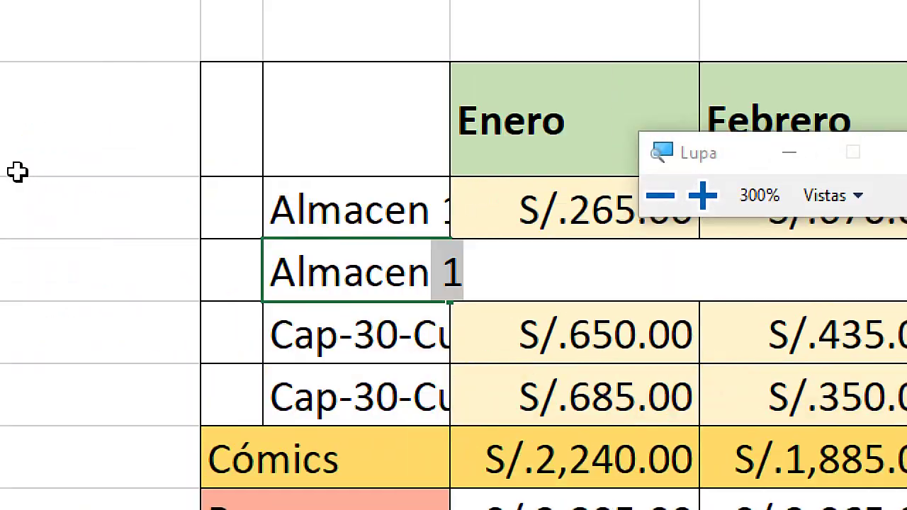
key(BackSpace)
key(BackSpace)
text(2)
key(Return)
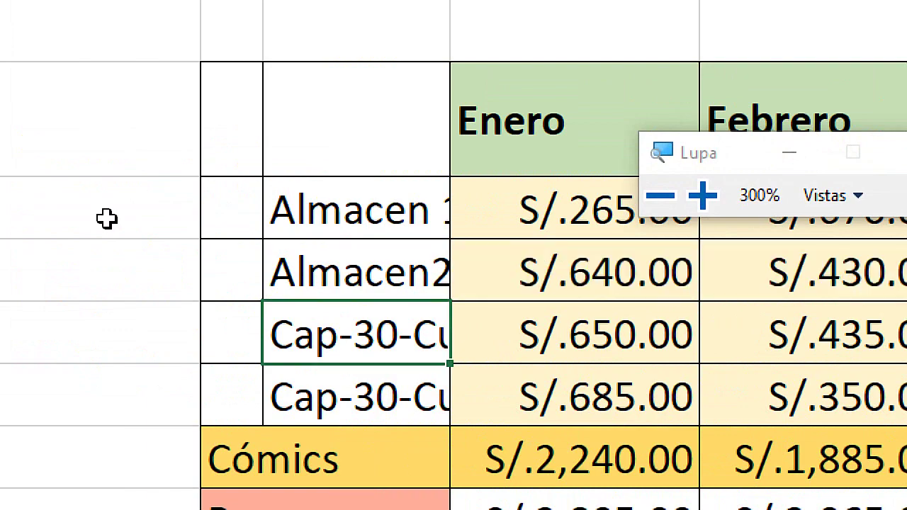
Step: Label the next rows 'Almacen 3' and 'Almacen 4' and widen column C
text(Almacen 3)
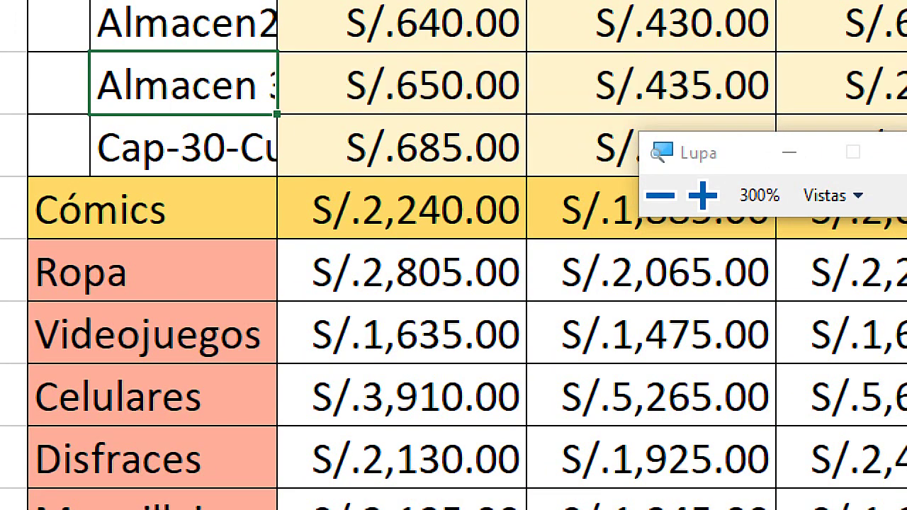
key(Return)
text(Almacen )
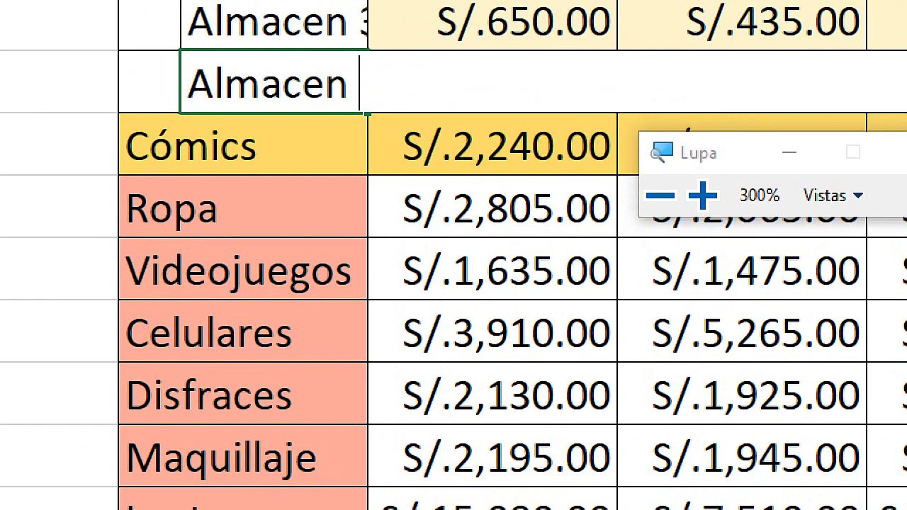
text(4)
key(Return)
key(super+Escape)
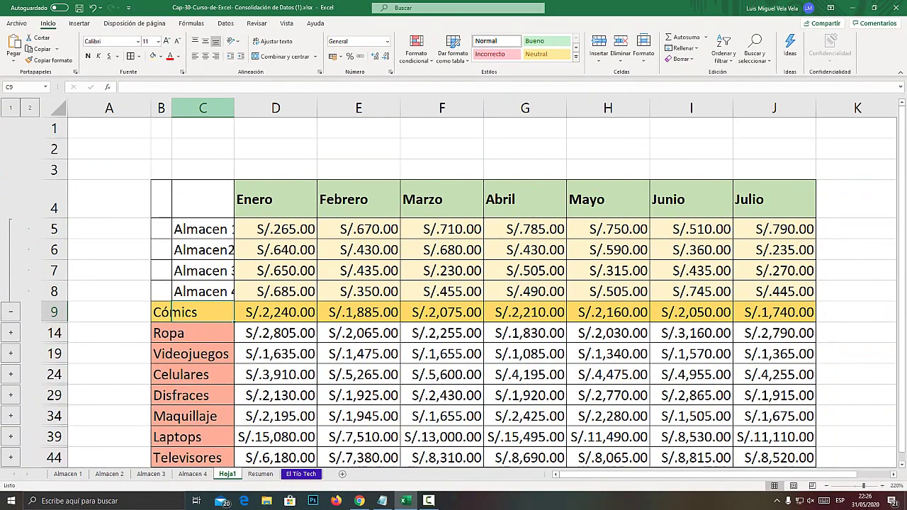
drag(234, 108, 285, 108)
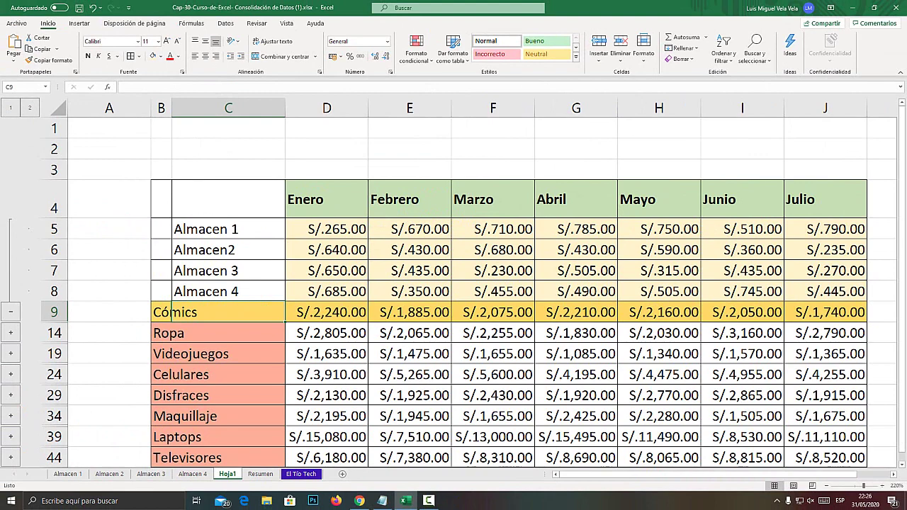
click(227, 354)
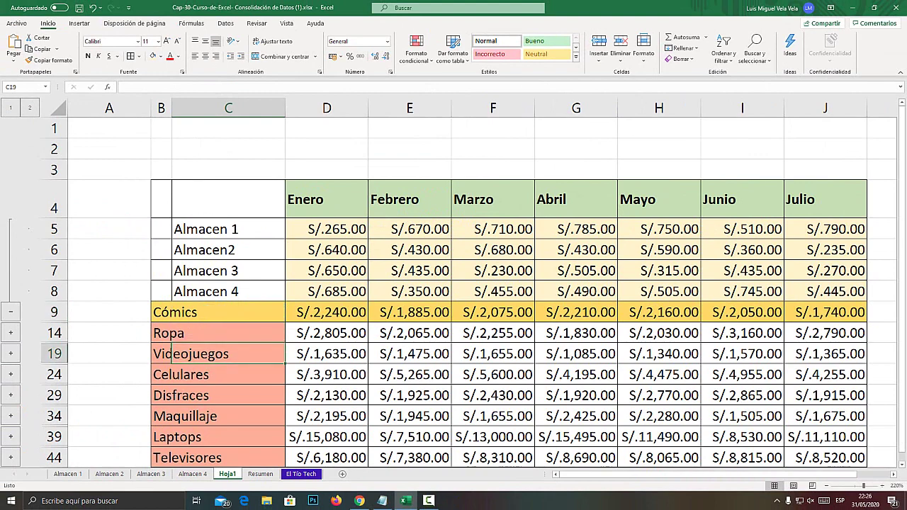
drag(170, 312, 864, 312)
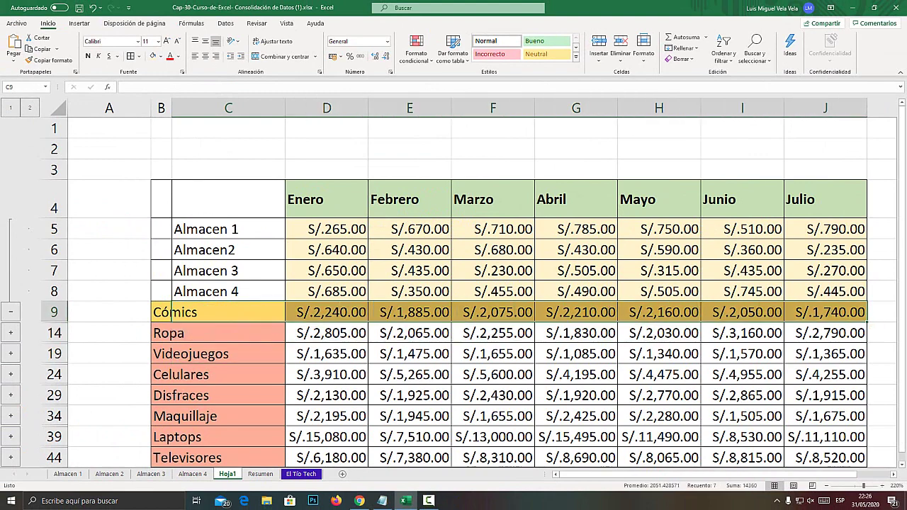
click(227, 229)
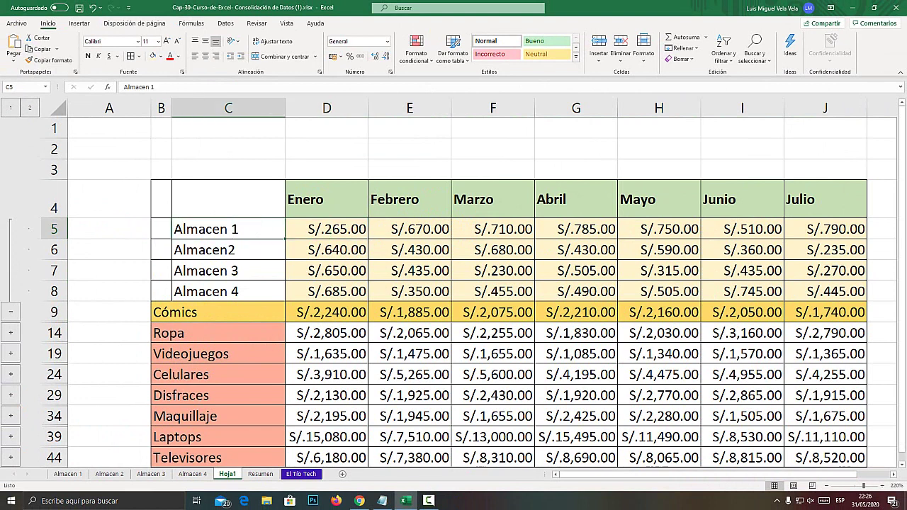
click(326, 229)
drag(326, 229, 329, 291)
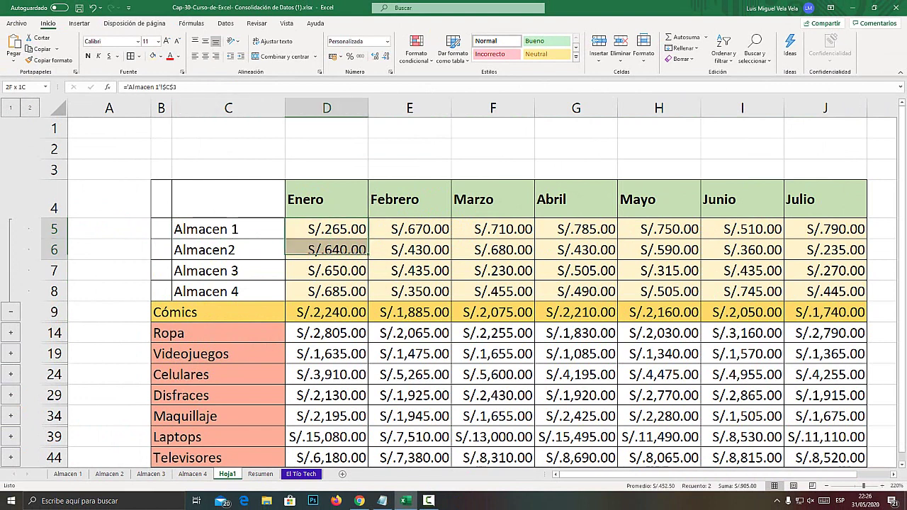
click(358, 312)
key(super+plus)
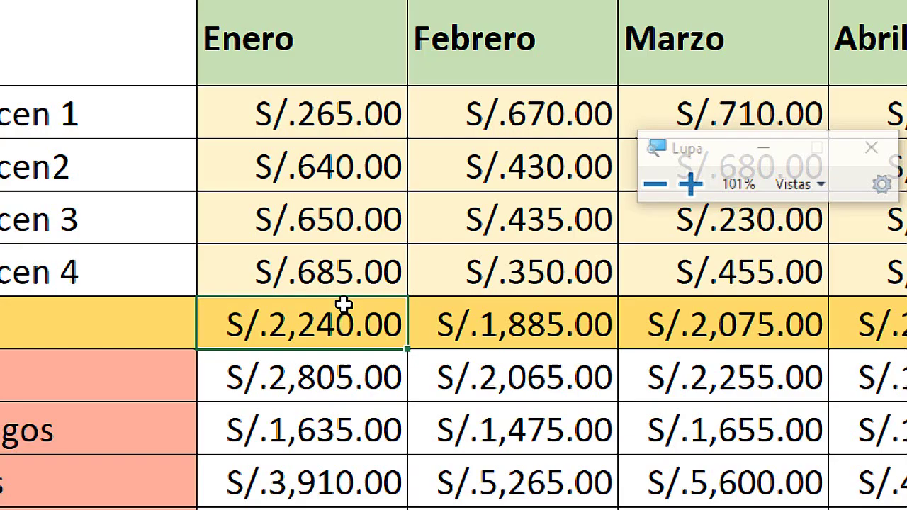
key(super+plus)
drag(323, 79, 322, 266)
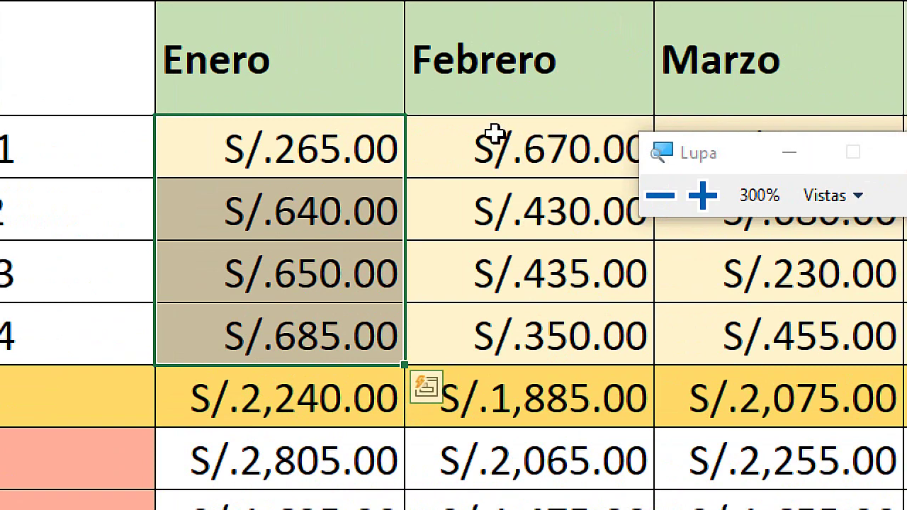
drag(494, 132, 527, 345)
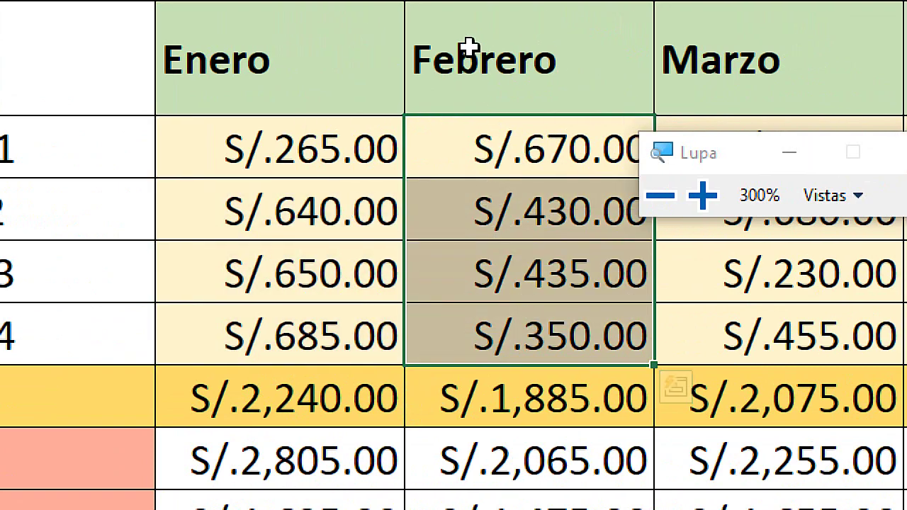
click(567, 405)
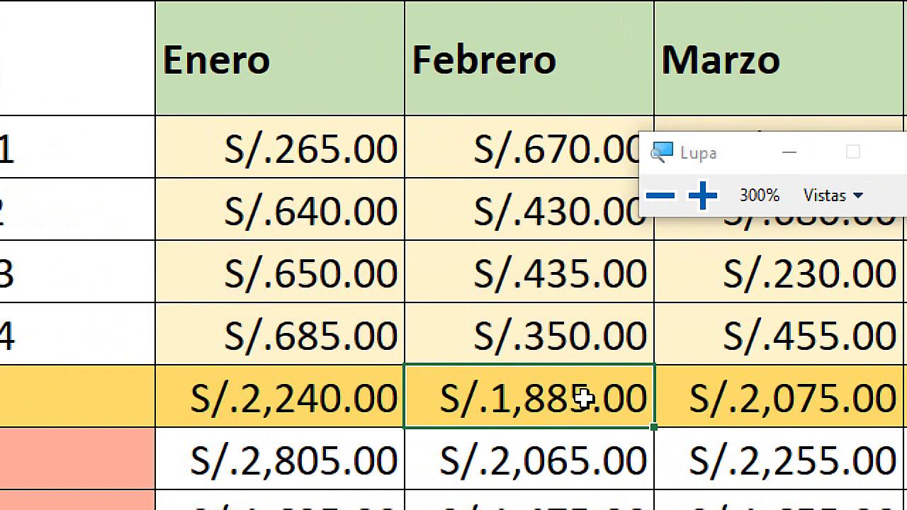
key(super+Escape)
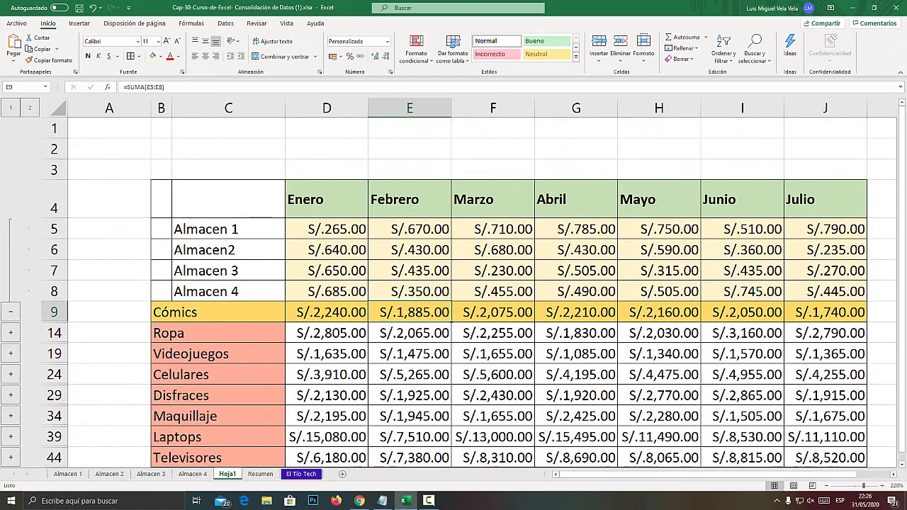
key(super+plus)
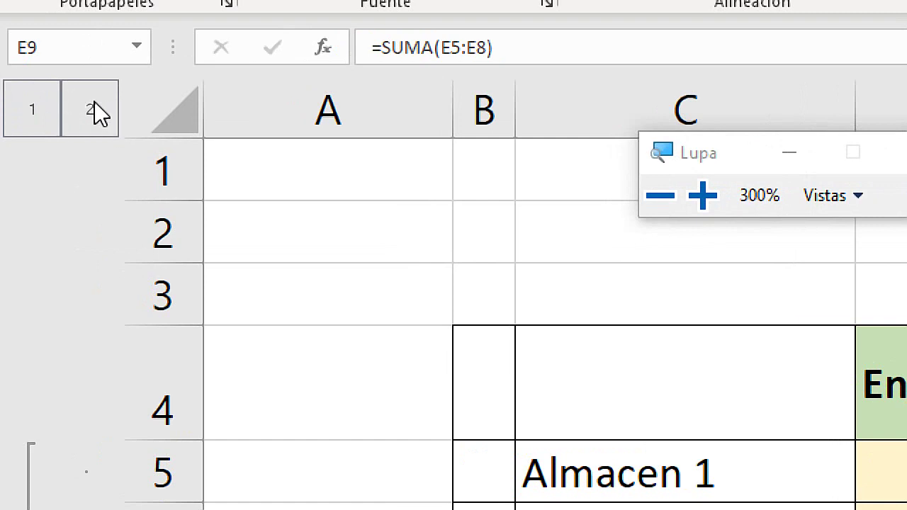
Step: Expand all groups with outline level 2, then select the Cómics detail rows B10:J13
key(super+Escape)
click(29, 107)
scroll(454, 283, down, 2)
scroll(453, 283, down, 2)
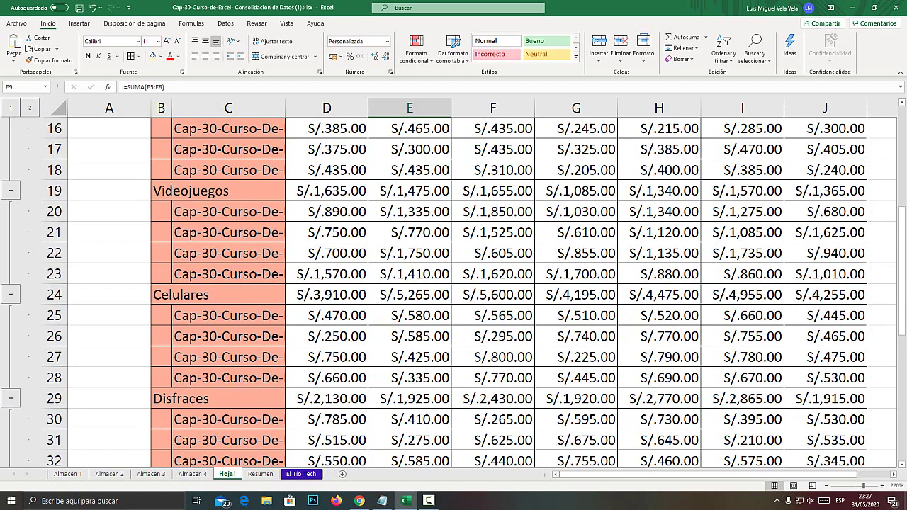
scroll(291, 283, down, 1)
scroll(291, 283, up, 4)
scroll(290, 284, up, 1)
mouse_move(226, 270)
mouse_down()
mouse_move(295, 290)
mouse_move(861, 333)
mouse_up()
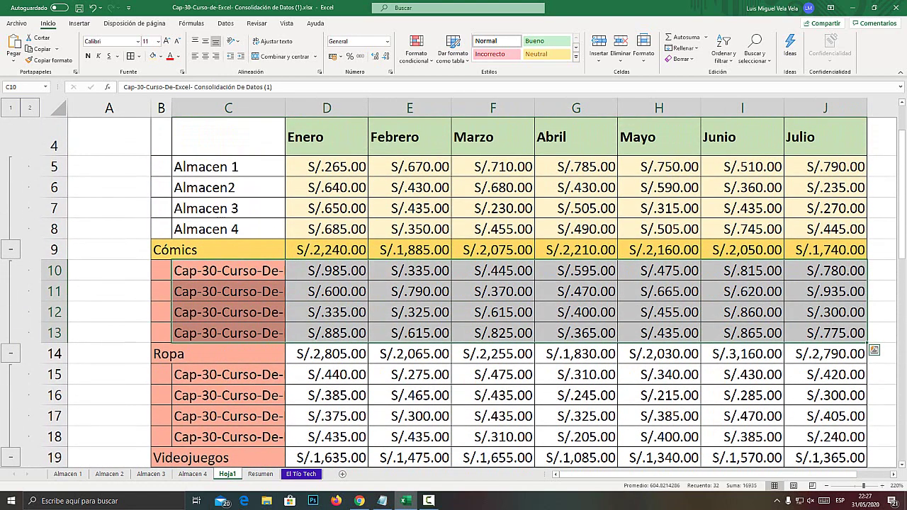
drag(161, 270, 860, 354)
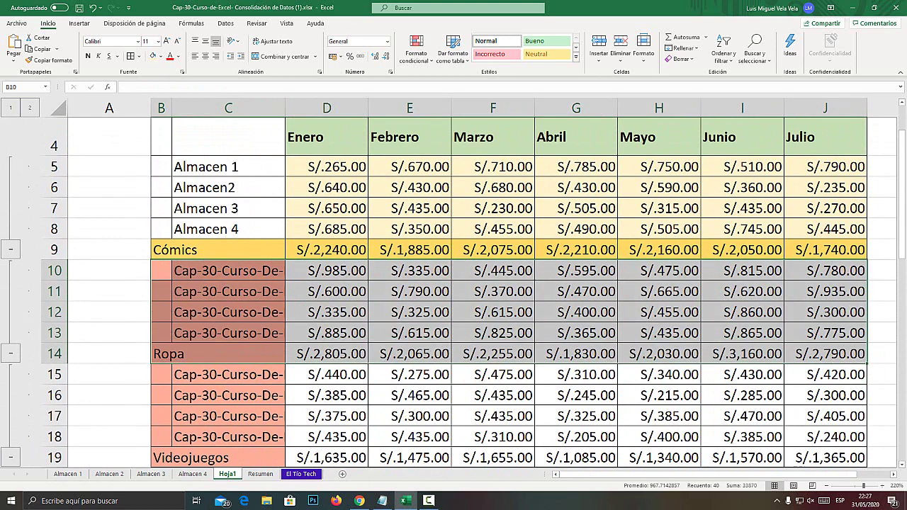
drag(161, 271, 161, 333)
drag(825, 333, 161, 270)
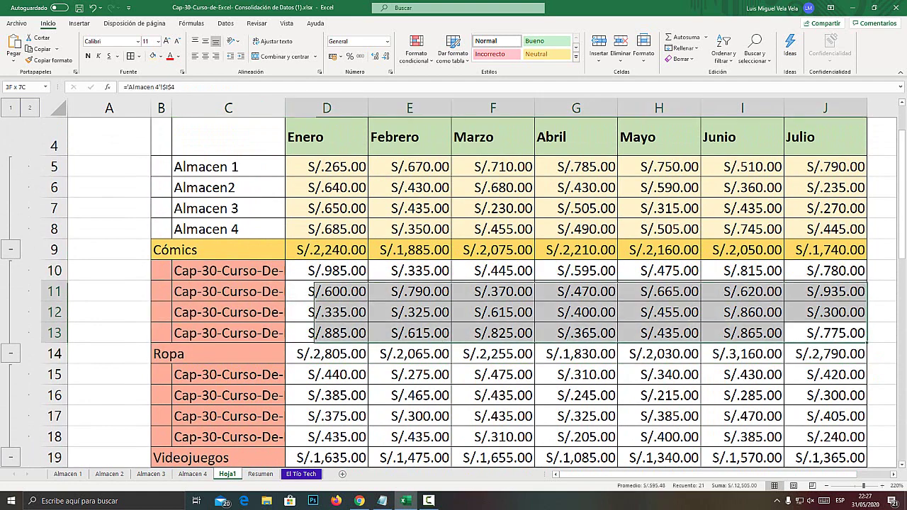
Step: Fill the Cómics detail rows B10:J13 light green and the Ropa total row B14:J14 green
click(161, 56)
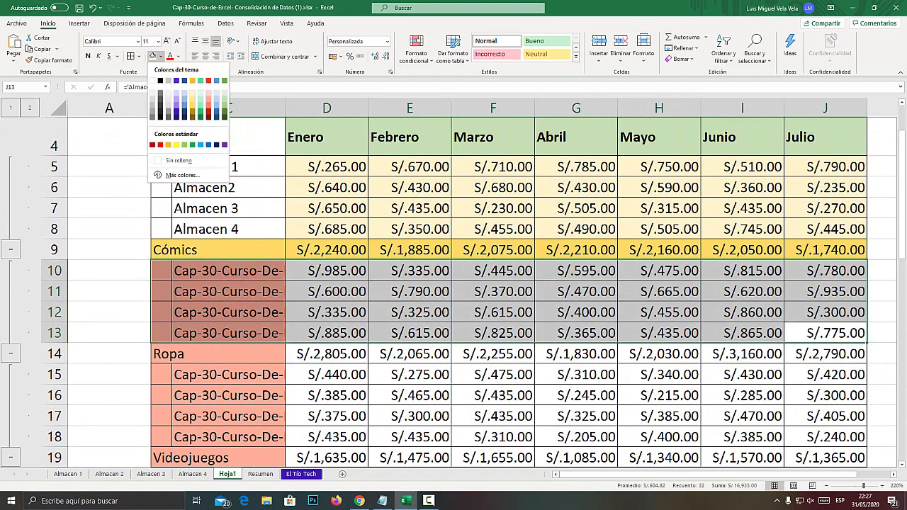
click(223, 93)
drag(162, 353, 860, 354)
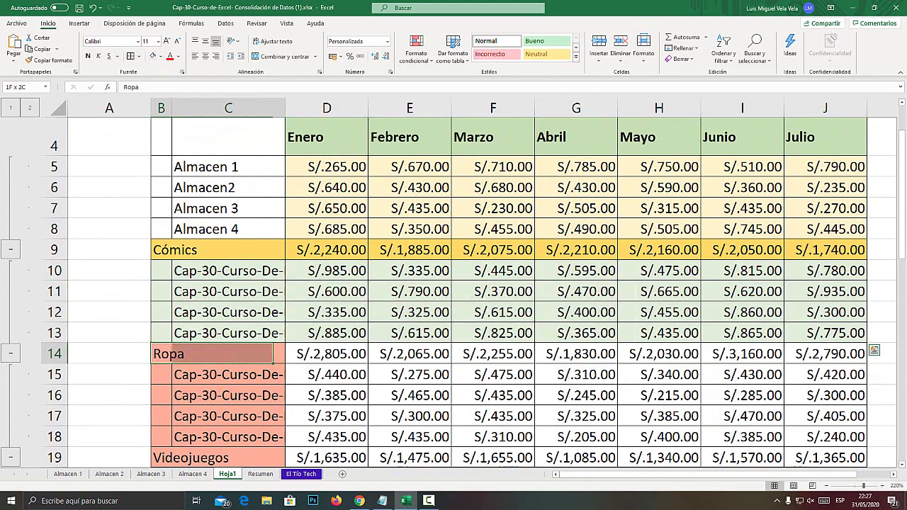
click(161, 56)
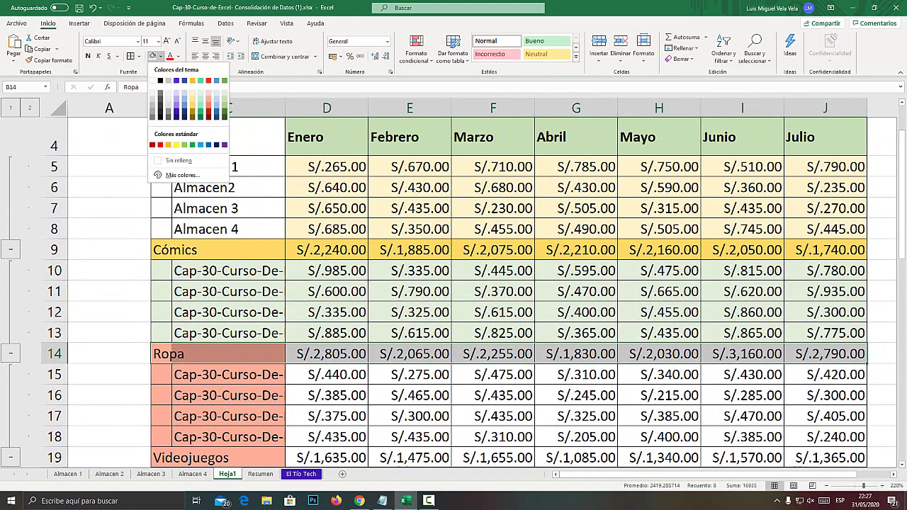
click(223, 106)
Step: Inspect a detail value's link and check the Almacen 1–3 sheets before returning to Hoja1
click(493, 291)
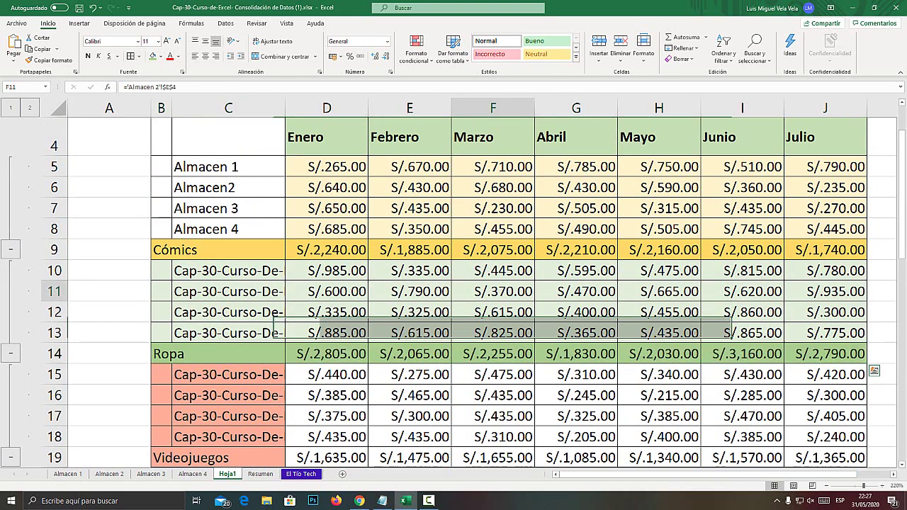
scroll(493, 291, down, 3)
scroll(493, 291, up, 3)
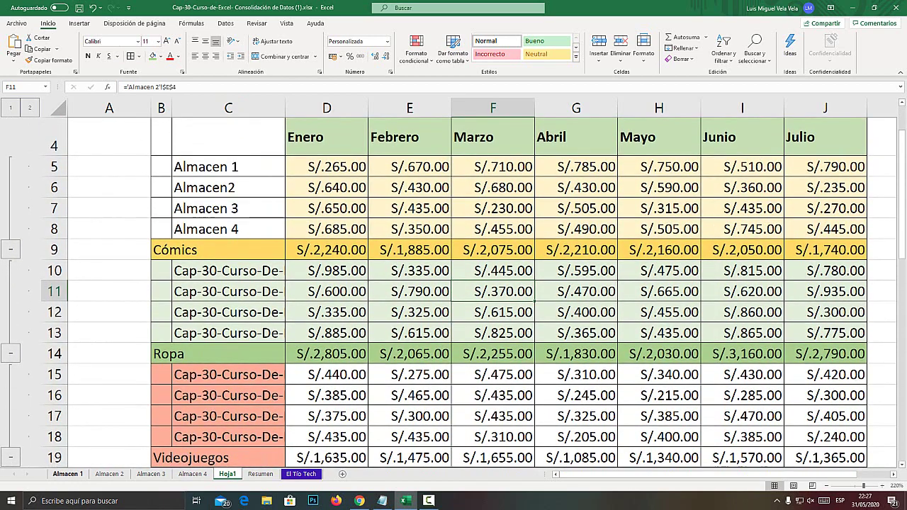
click(68, 474)
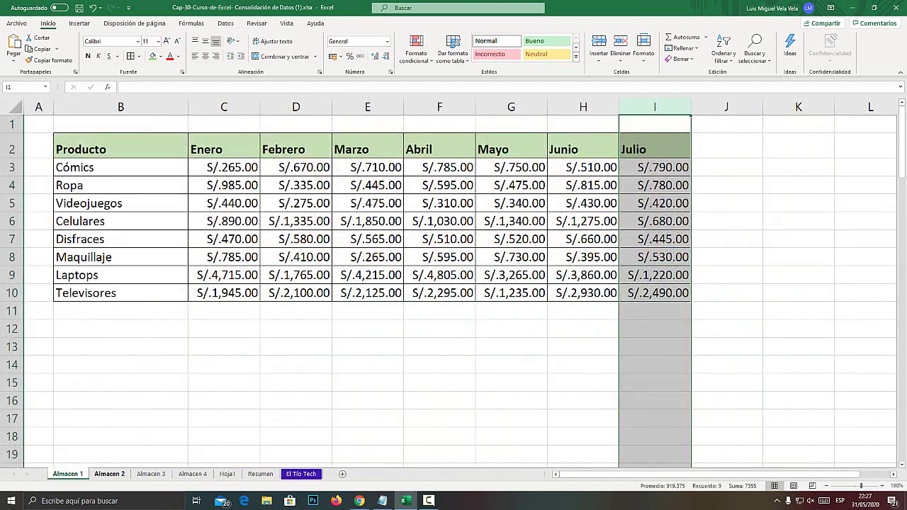
click(110, 474)
click(151, 474)
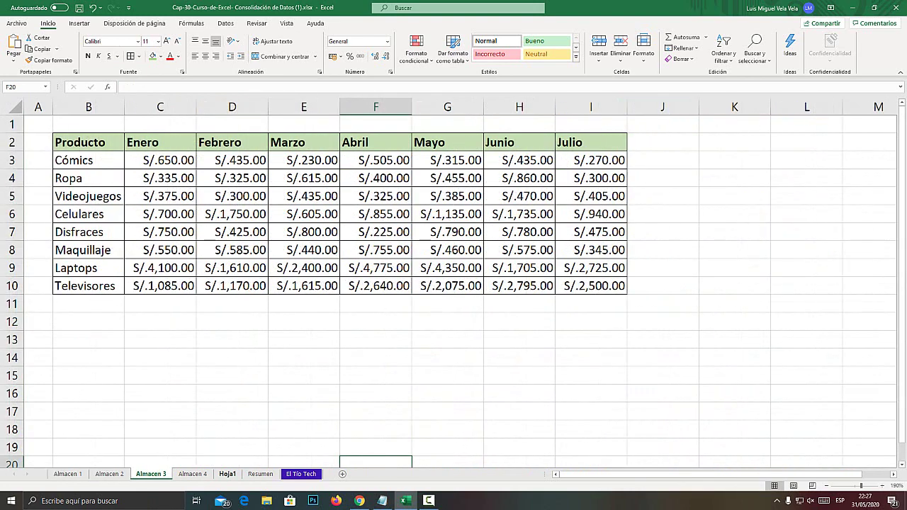
click(226, 474)
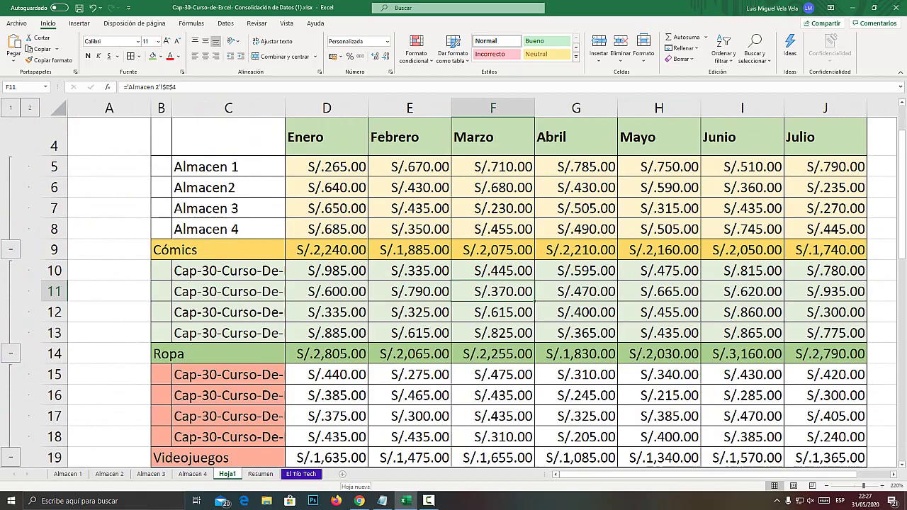
key(super+plus)
key(super+plus)
key(super+plus)
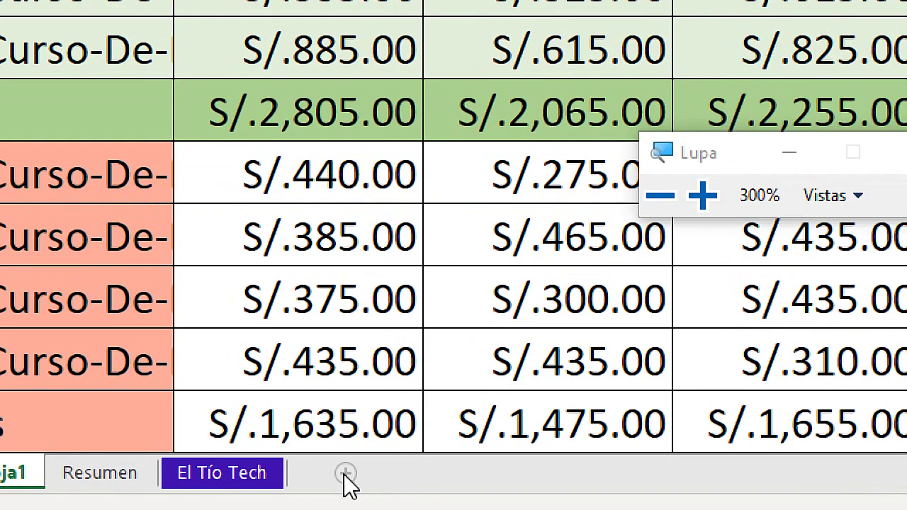
Step: Insert a new blank sheet Hoja2 and stay on it
click(347, 477)
right_click(408, 492)
click(376, 402)
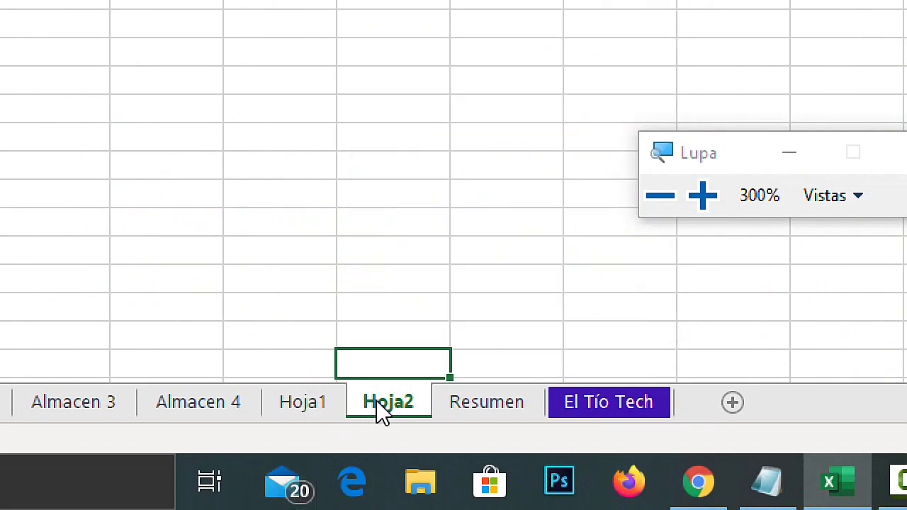
key(super+Escape)
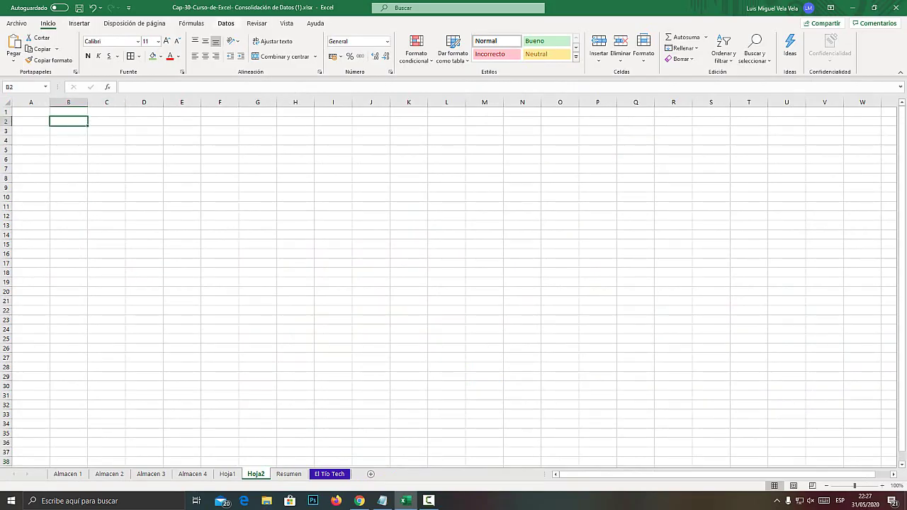
Step: Open the Consolidar dialog from the Datos tab on Hoja2
key(super+plus)
click(225, 25)
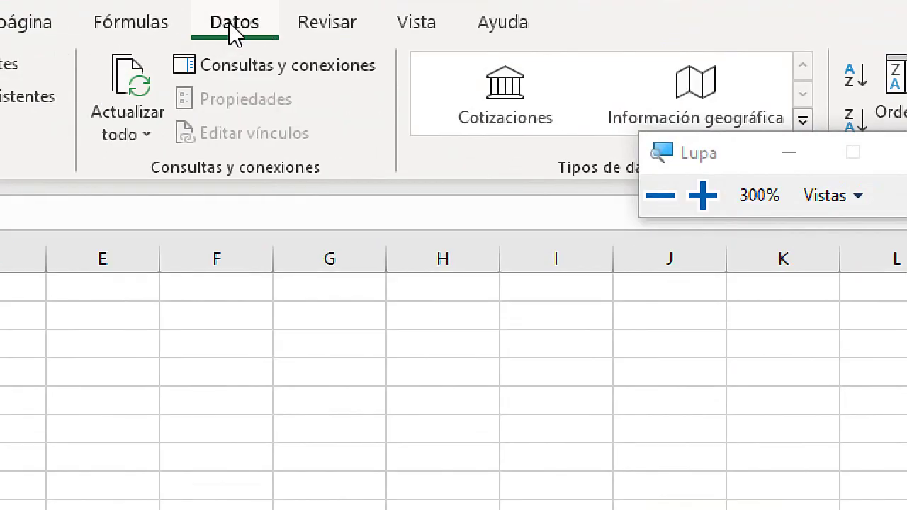
key(super+Escape)
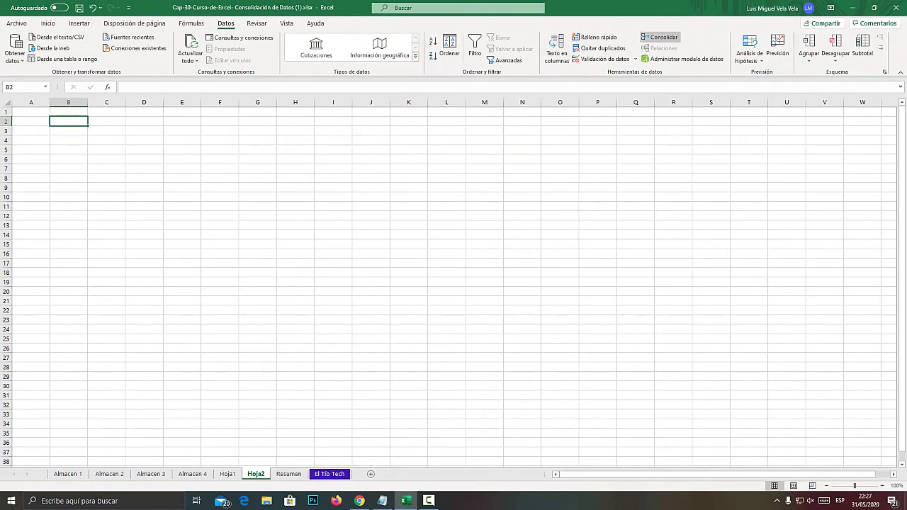
key(super+plus)
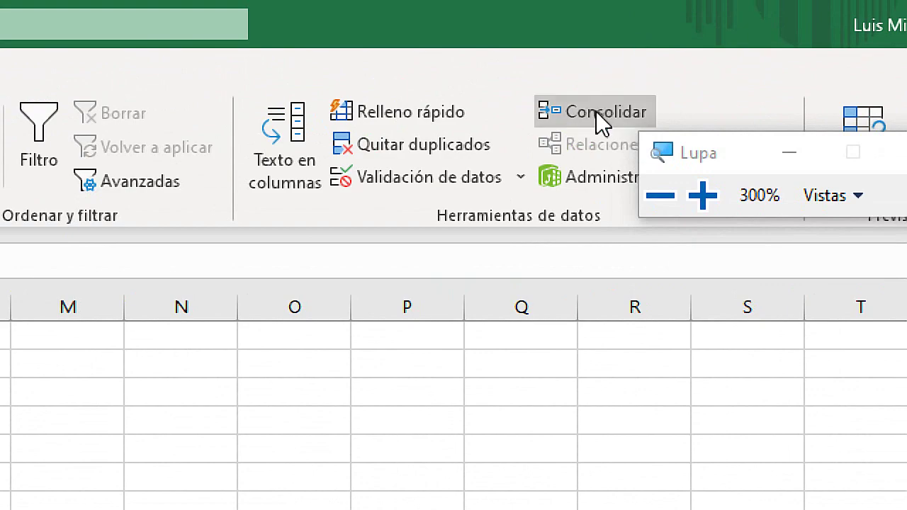
click(596, 118)
key(super+Escape)
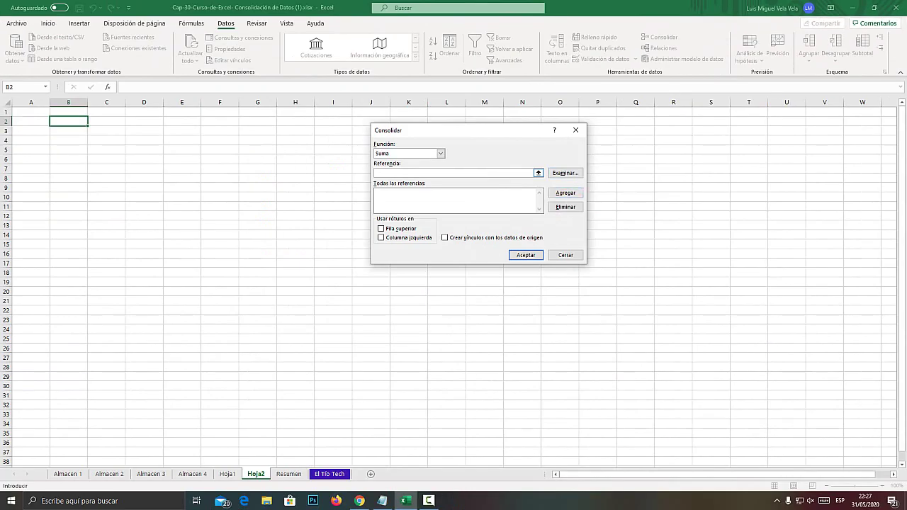
Step: Choose Máx. as the summary function in the Consolidar dialog on Hoja2
key(super+plus)
click(439, 153)
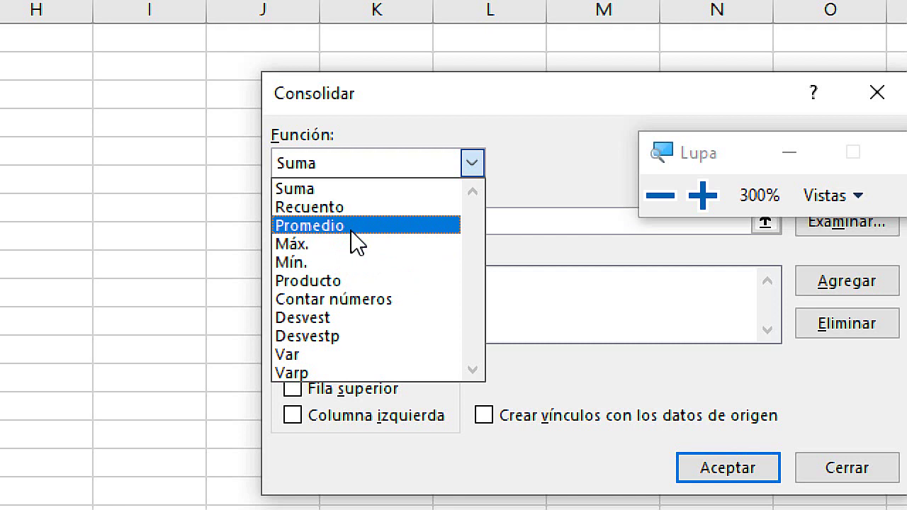
click(312, 244)
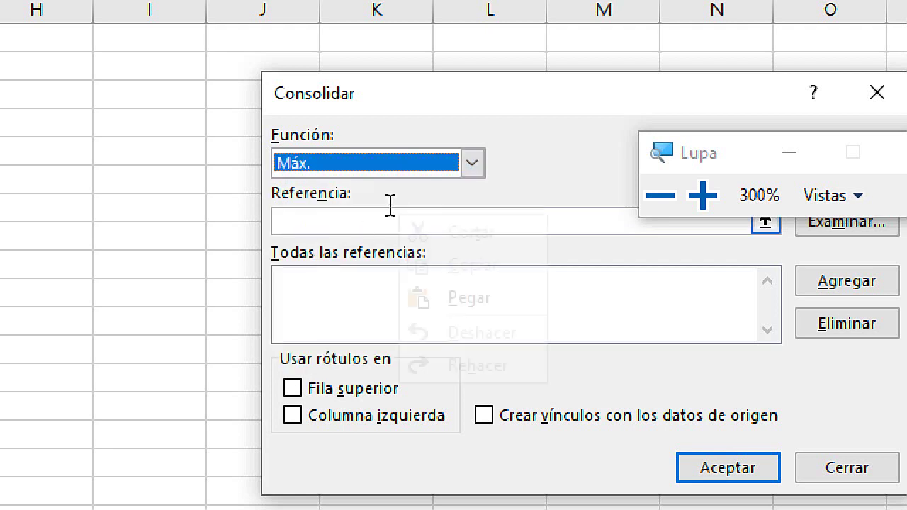
key(super+Escape)
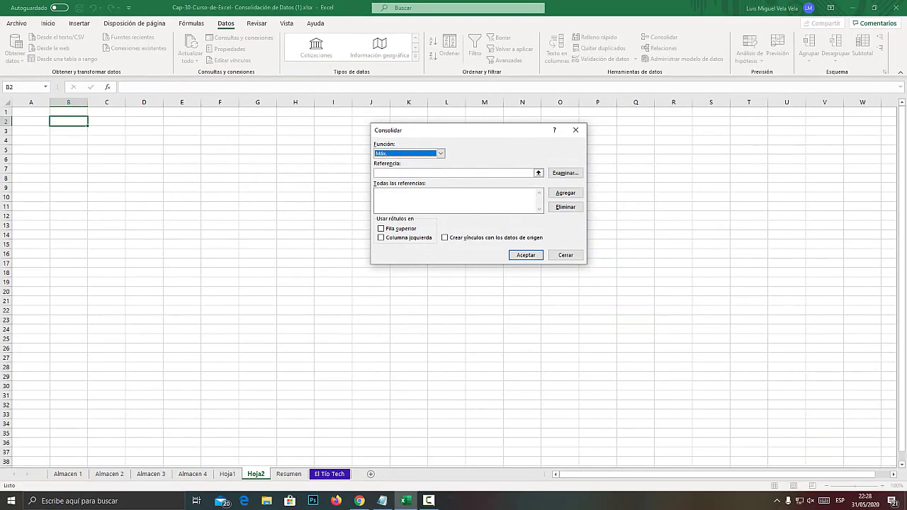
key(super+plus)
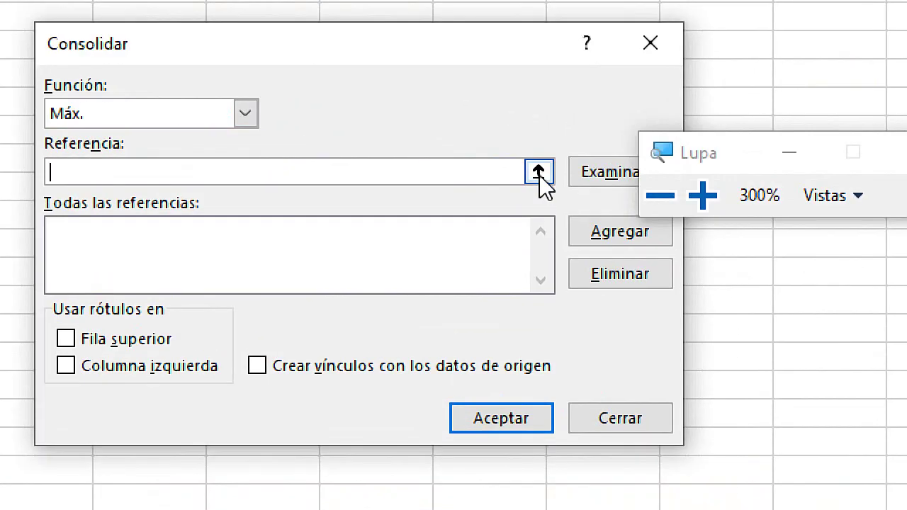
Step: Add the Almacen 1 and Almacen 2 ranges B2:I10 as consolidation sources
click(538, 173)
key(super+Escape)
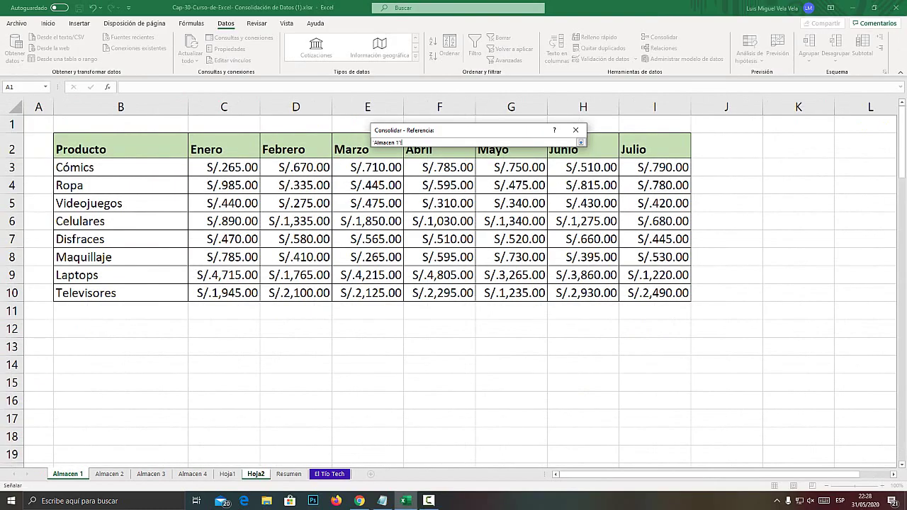
drag(85, 149, 680, 293)
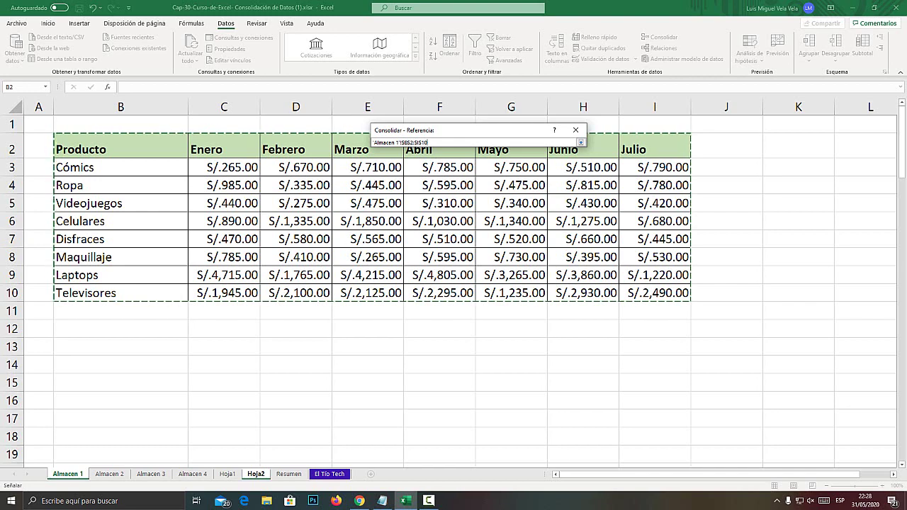
click(580, 142)
click(565, 192)
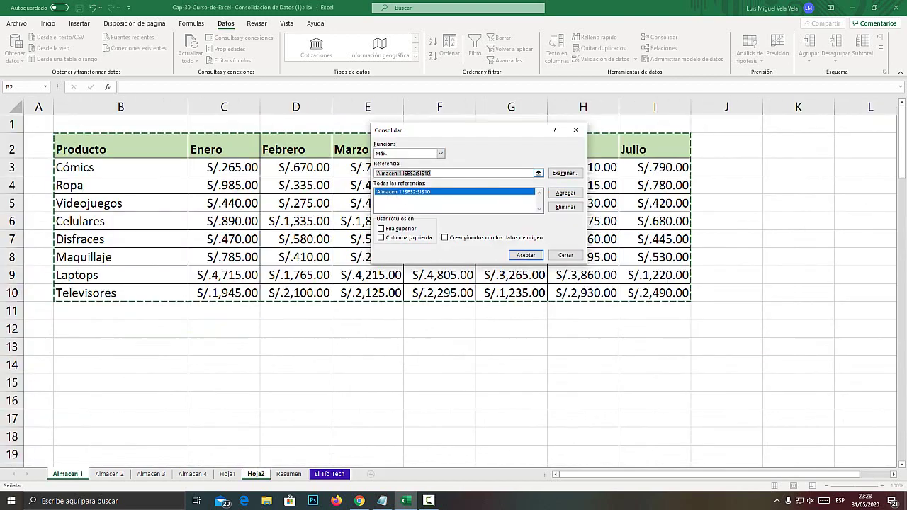
key(super+plus)
key(super+plus)
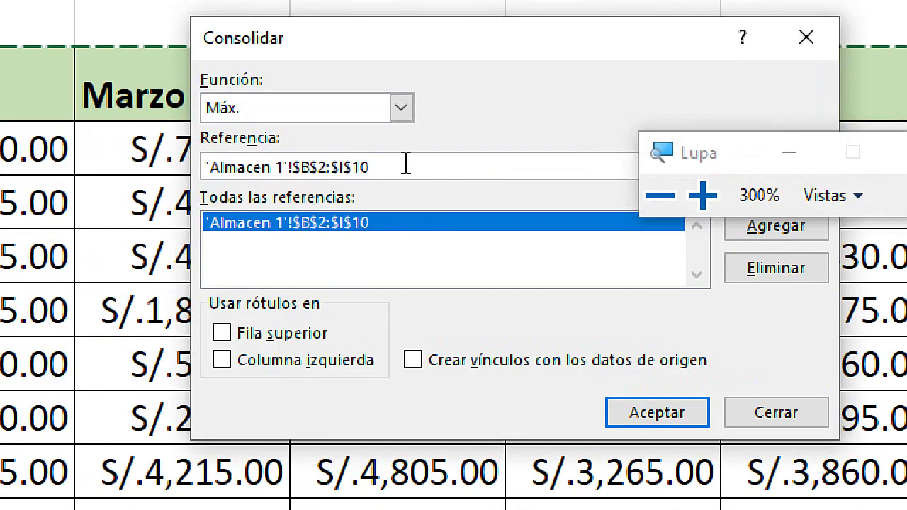
click(253, 166)
key(Delete)
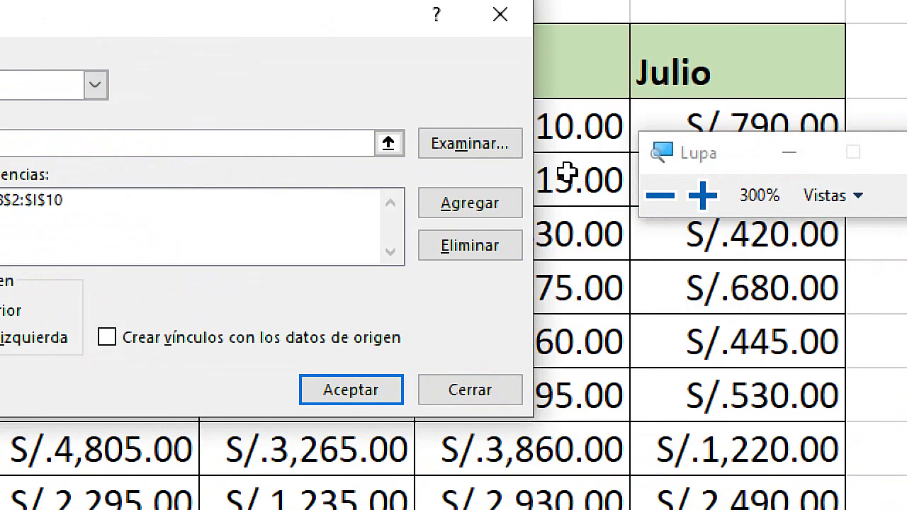
click(390, 141)
key(super+Escape)
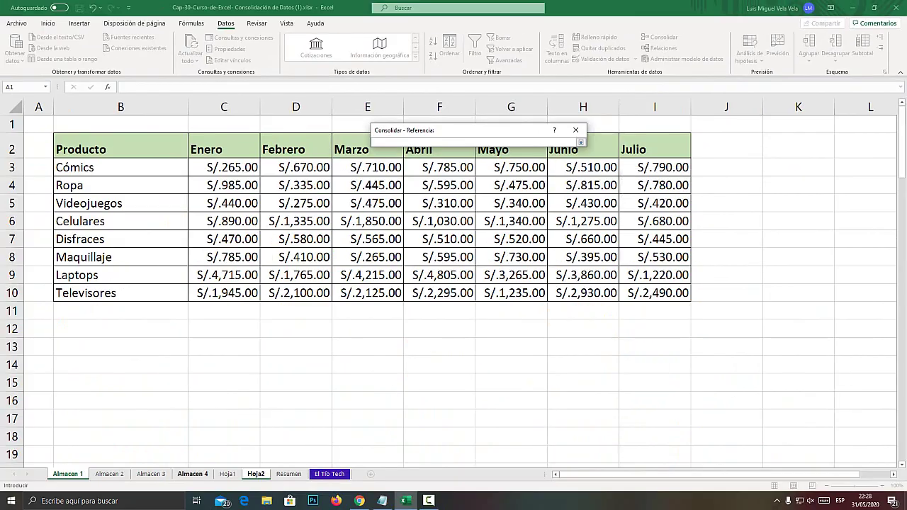
click(109, 473)
drag(131, 141, 633, 286)
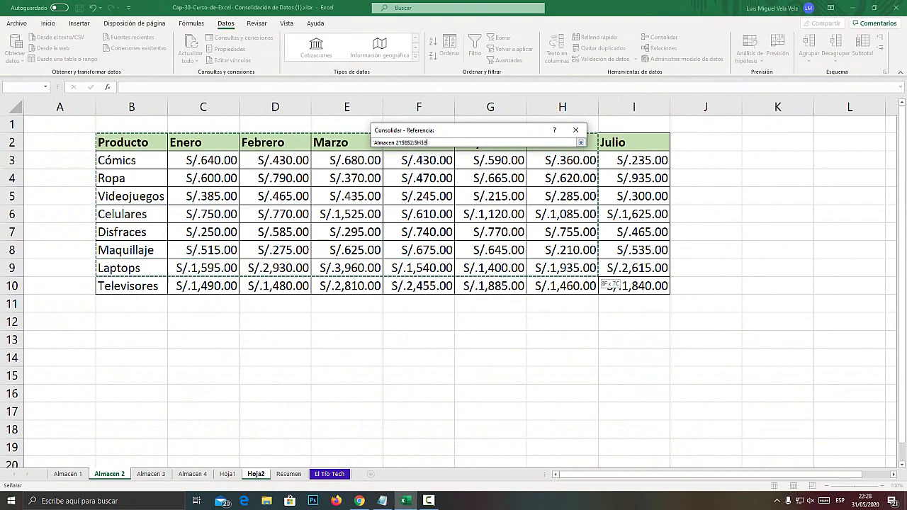
key(Return)
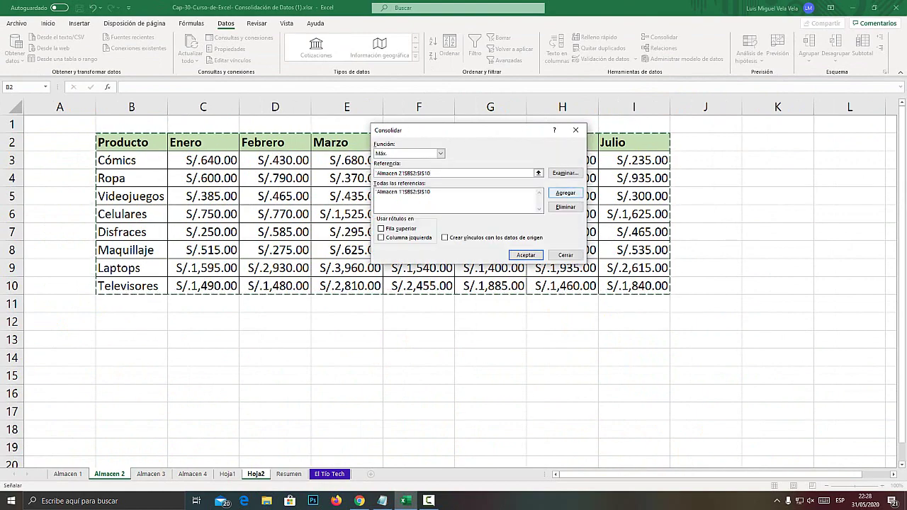
click(564, 192)
key(super+plus)
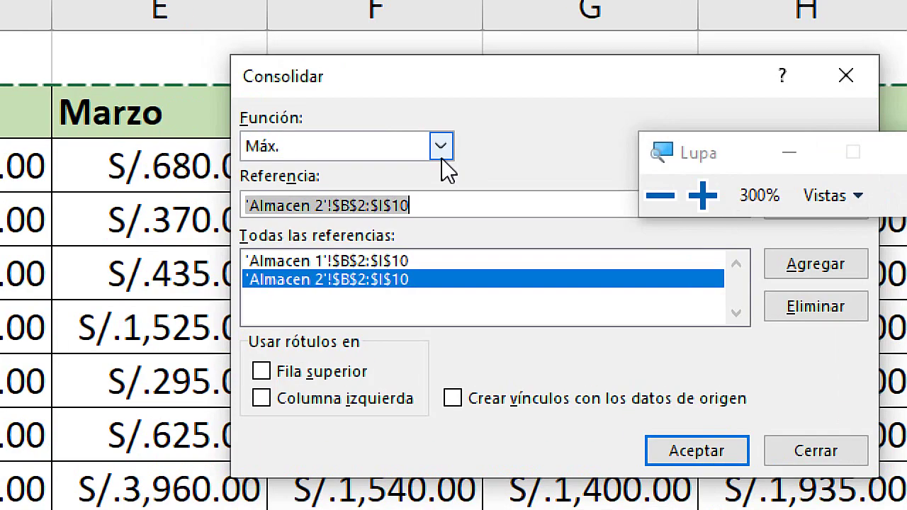
Step: Add the Almacen 3 and Almacen 4 ranges B2:I10 as consolidation sources
key(Delete)
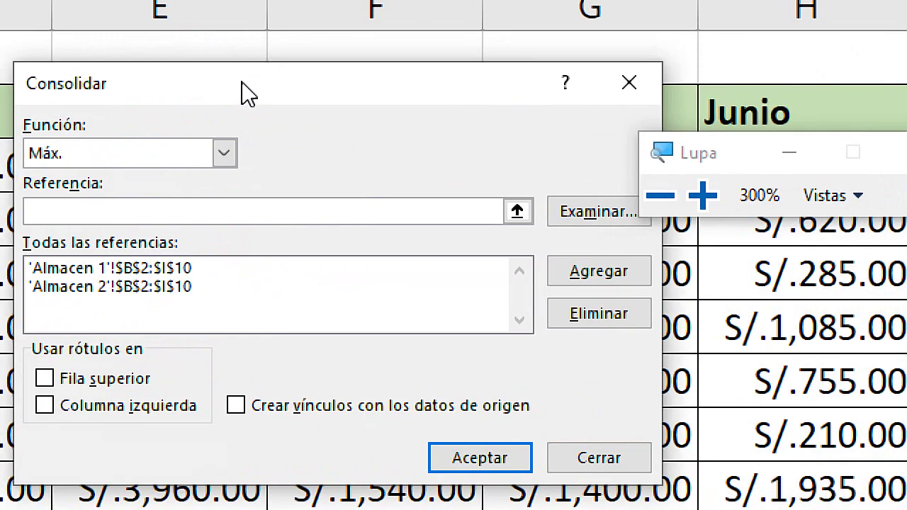
click(515, 212)
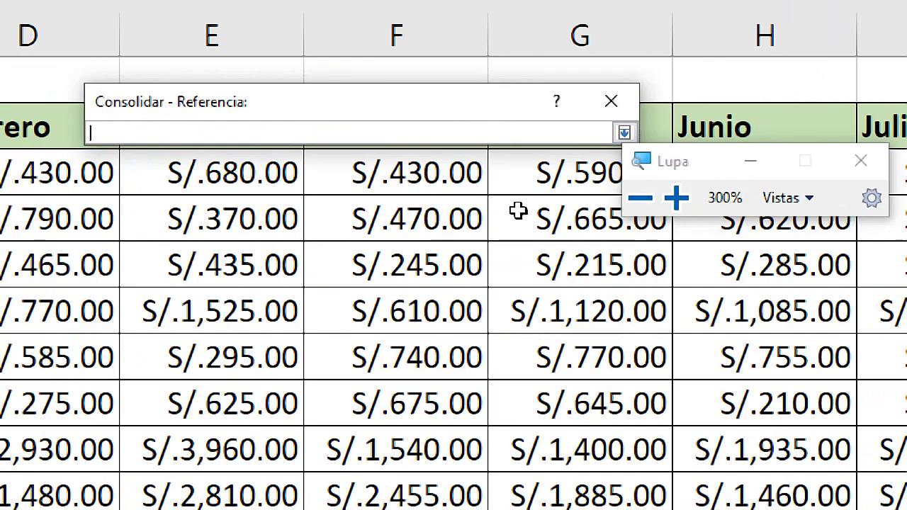
key(super+Escape)
click(151, 473)
drag(89, 141, 591, 286)
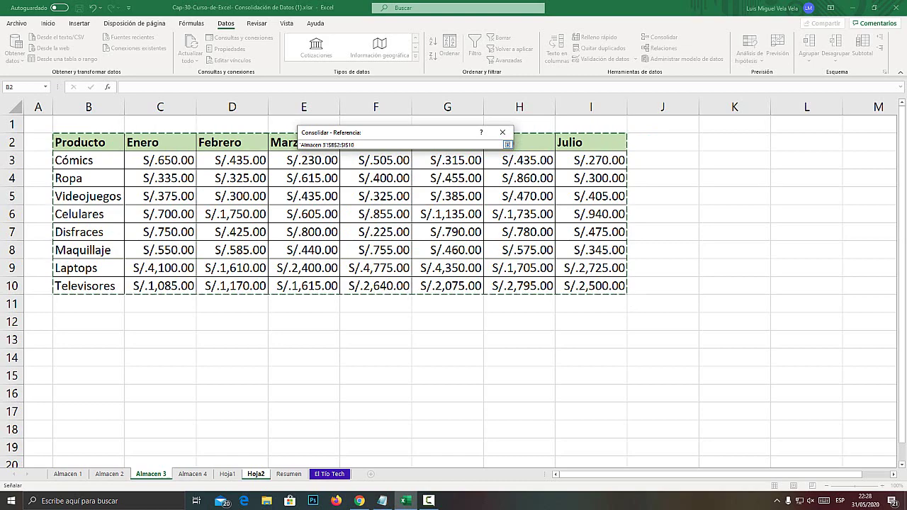
click(507, 145)
click(492, 195)
key(BackSpace)
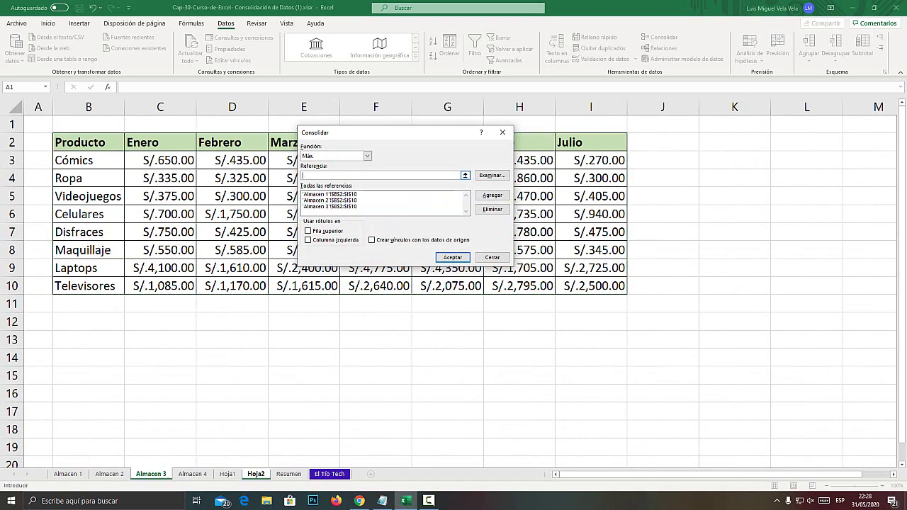
click(465, 175)
key(ctrl+Page_Down)
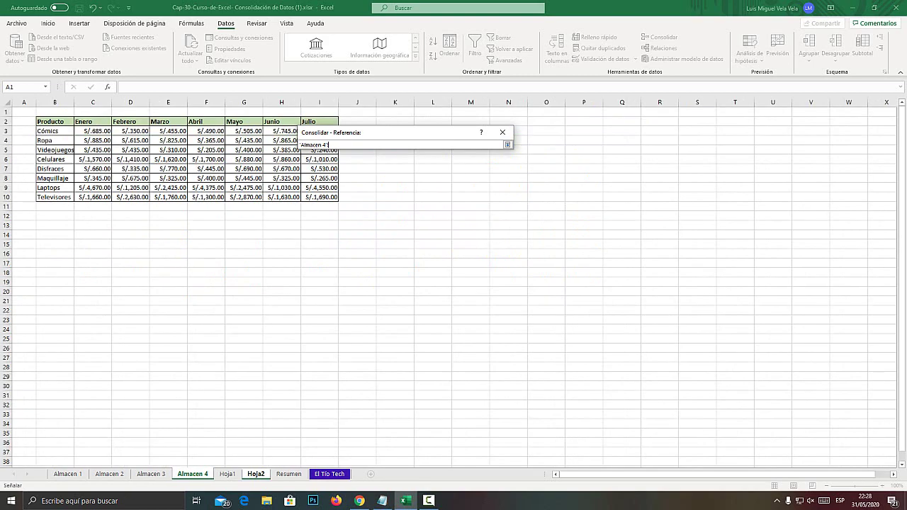
drag(54, 121, 319, 197)
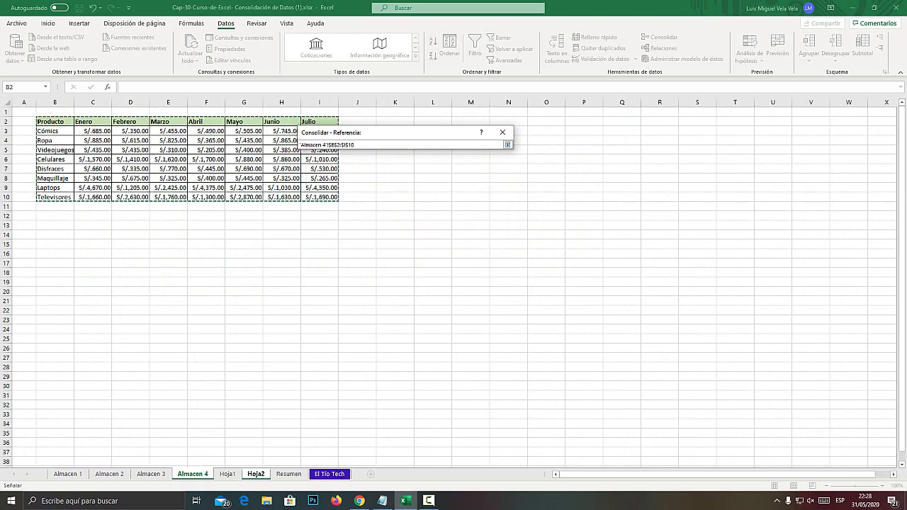
click(502, 132)
click(491, 194)
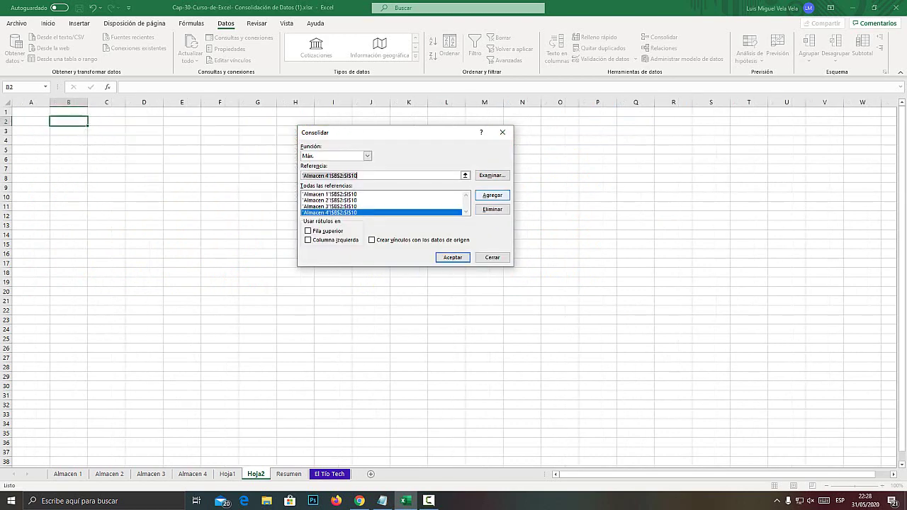
Step: Run the consolidation using Fila superior, Columna izquierda and Crear vínculos options
key(super+plus)
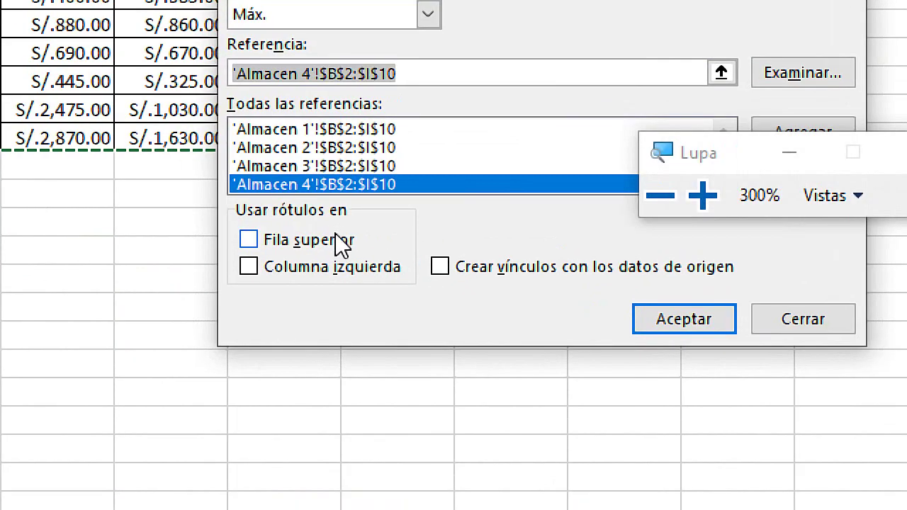
click(335, 234)
click(326, 265)
click(467, 270)
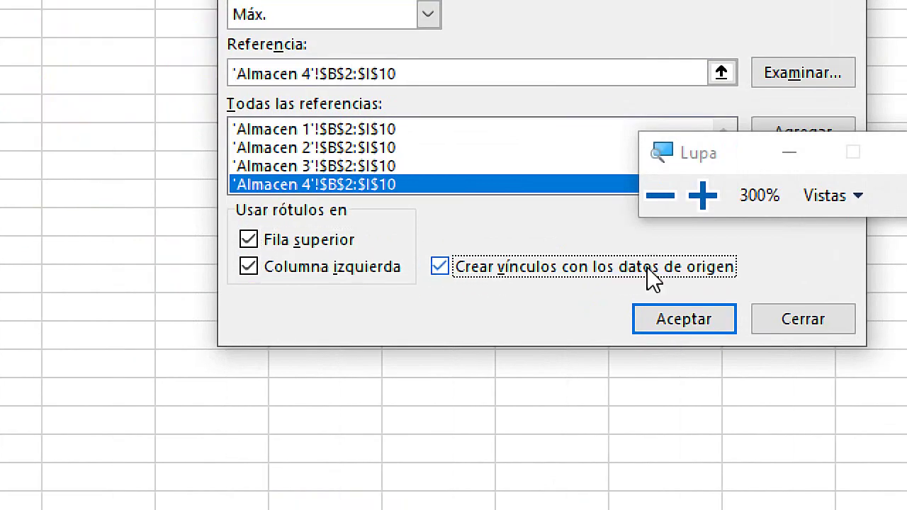
click(674, 320)
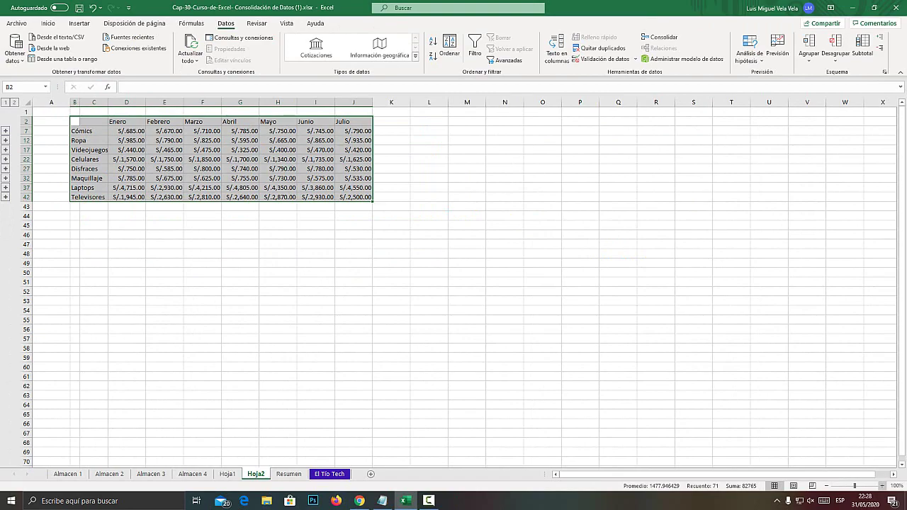
Step: Select the month header row D2:J2 for formatting
scroll(454, 283, up, 11)
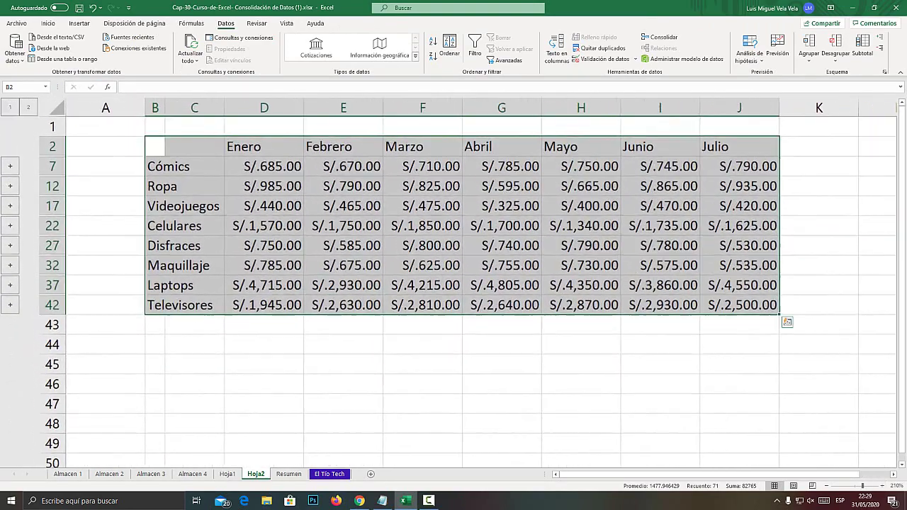
drag(265, 146, 740, 146)
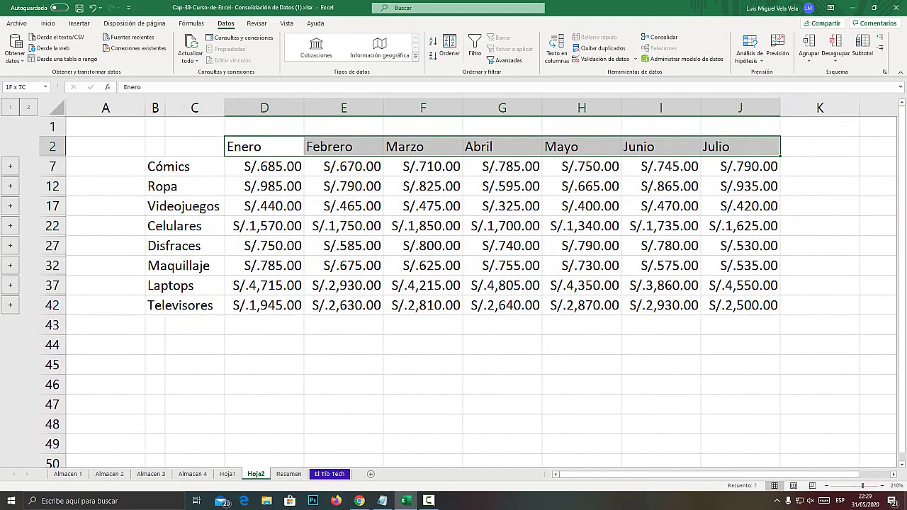
click(48, 23)
Step: Fill the month headers green and the product name labels light gold
click(151, 56)
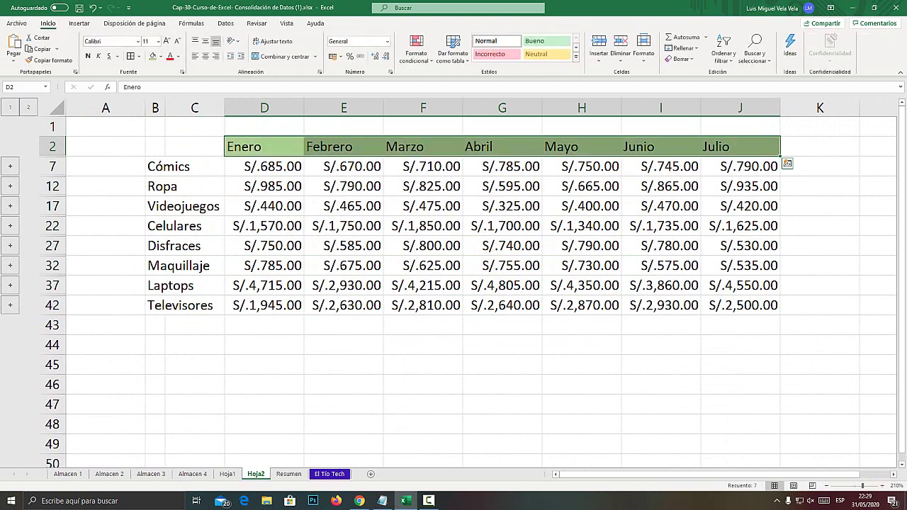
mouse_move(194, 166)
mouse_down()
mouse_move(195, 305)
mouse_move(153, 305)
mouse_up()
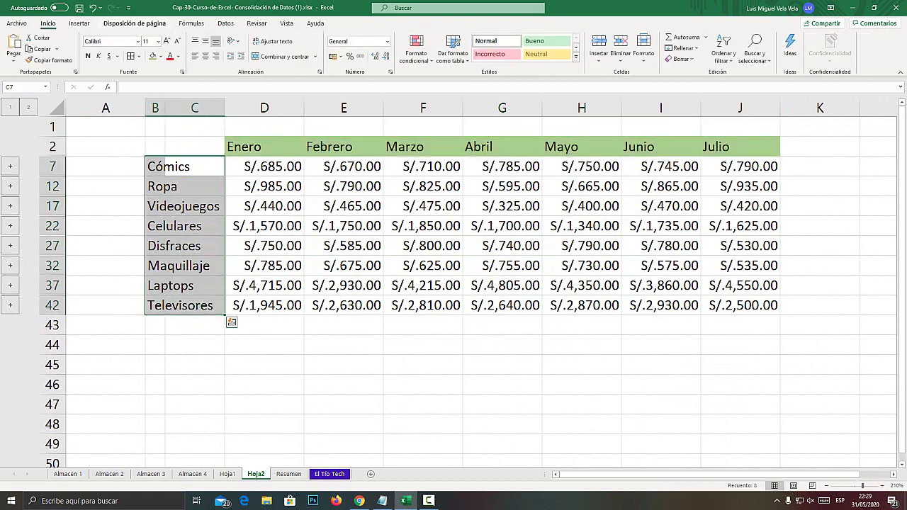
click(160, 56)
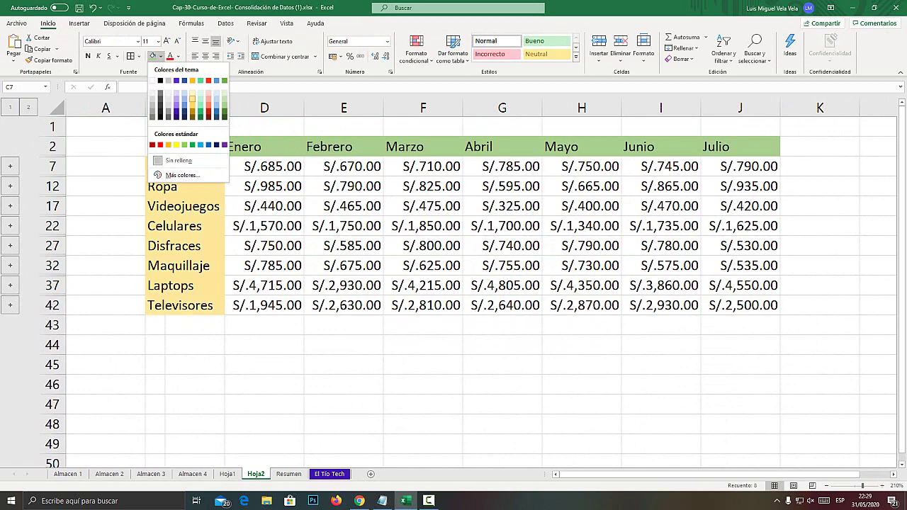
click(192, 95)
Step: Add borders to every cell of the consolidated table B2:J42
drag(155, 146, 776, 307)
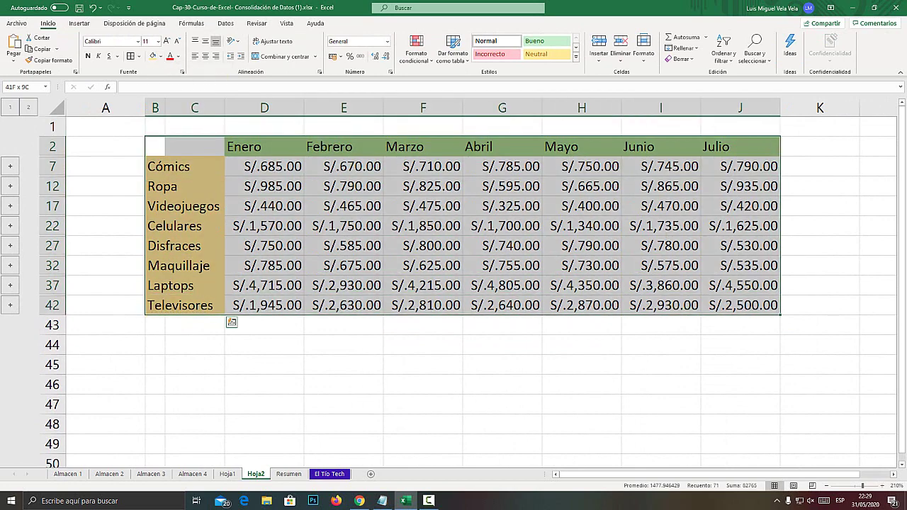
click(131, 56)
click(264, 226)
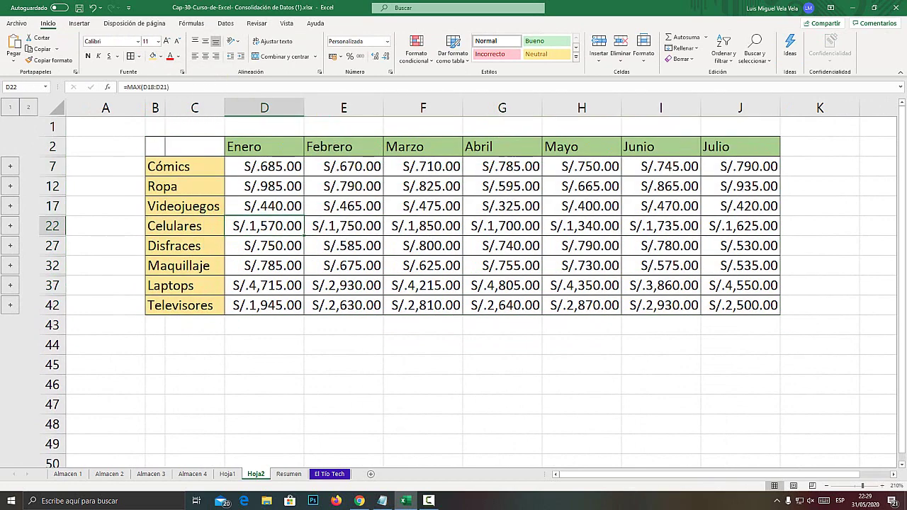
Step: Expand the Cómics group, fill its detail rows tan and total row B7:J7 dark gold
click(10, 166)
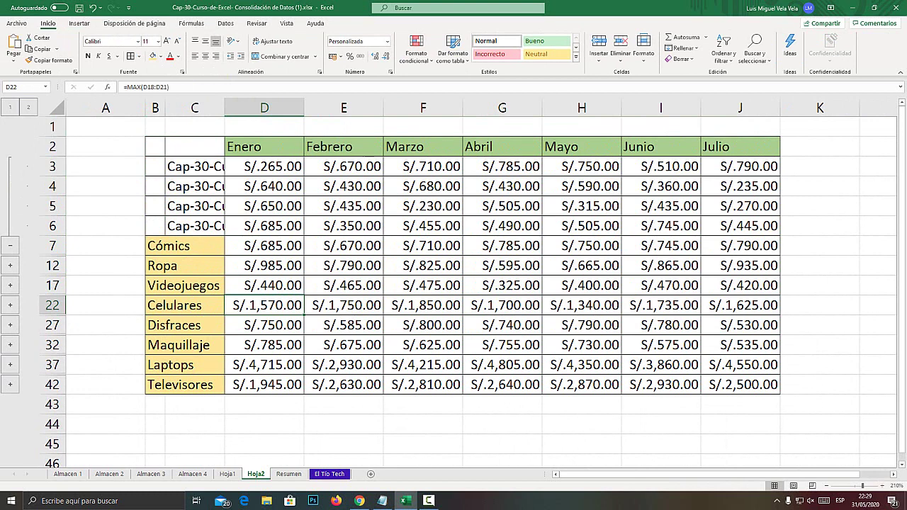
drag(195, 246, 740, 166)
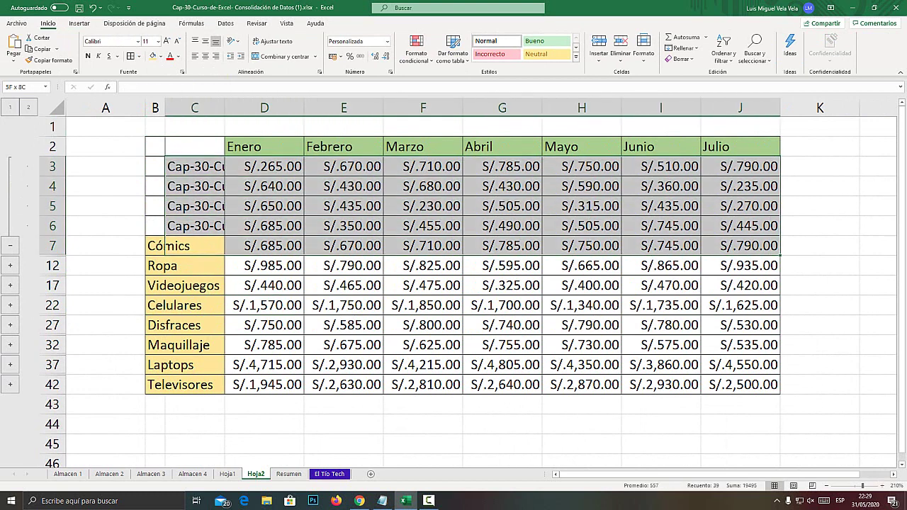
click(152, 56)
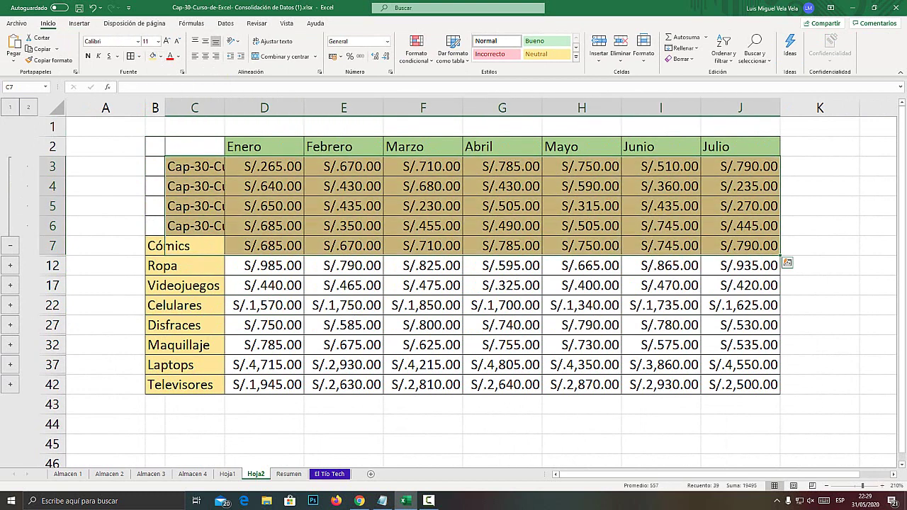
drag(155, 245, 743, 246)
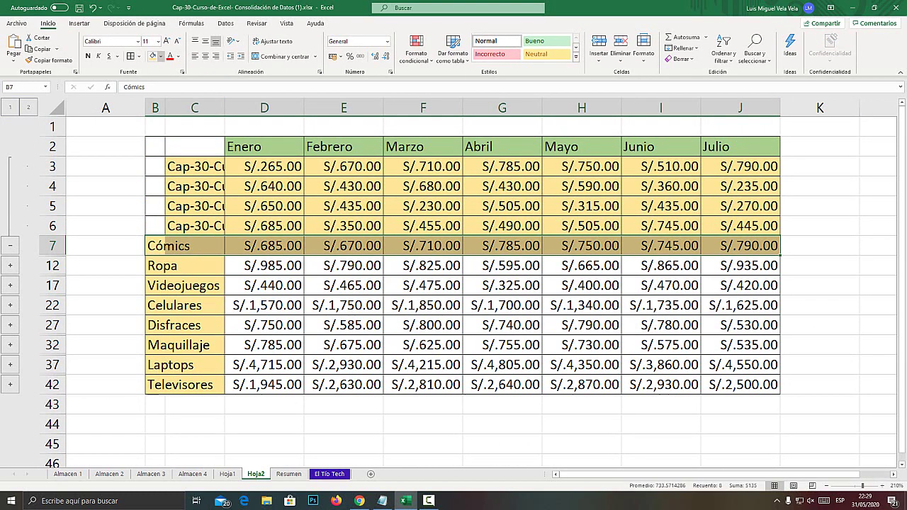
click(160, 56)
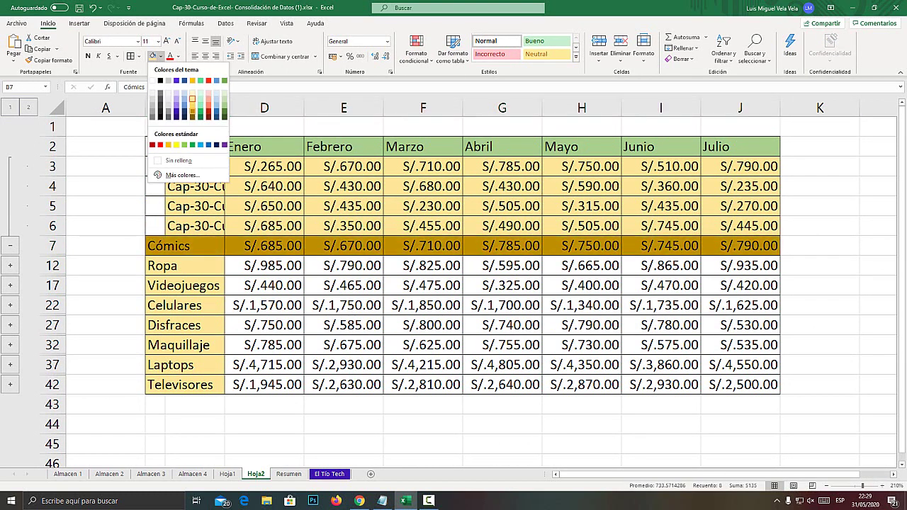
click(192, 99)
click(264, 205)
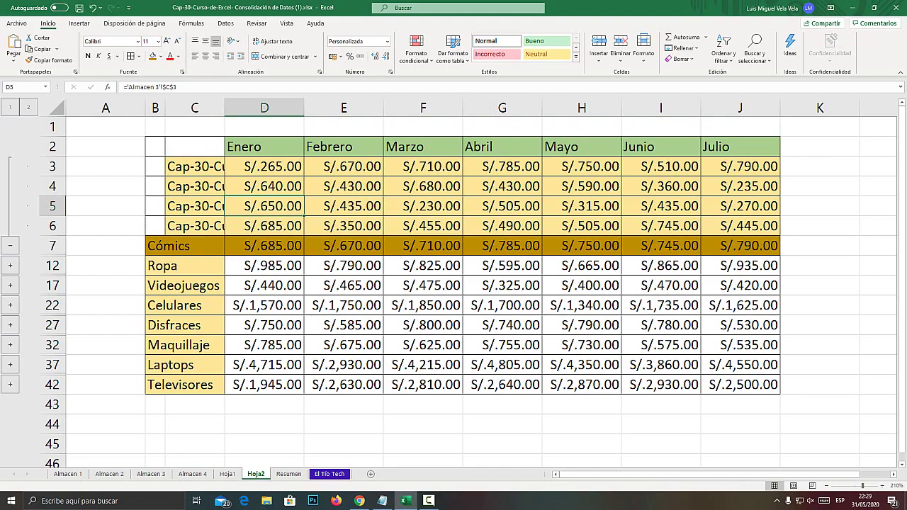
click(882, 486)
Step: Verify the Cómics maximums against the detail values: Enero 685 and Febrero 670
click(882, 485)
click(882, 485)
click(882, 486)
click(882, 485)
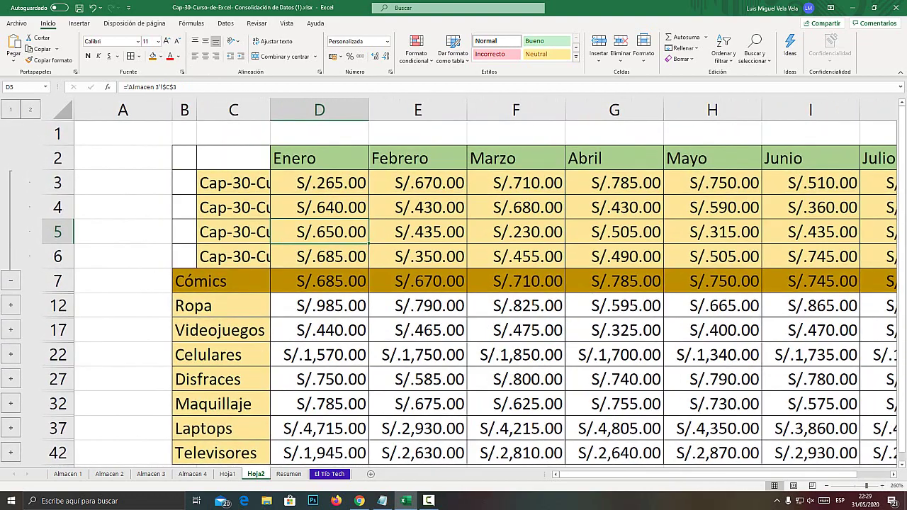
click(319, 257)
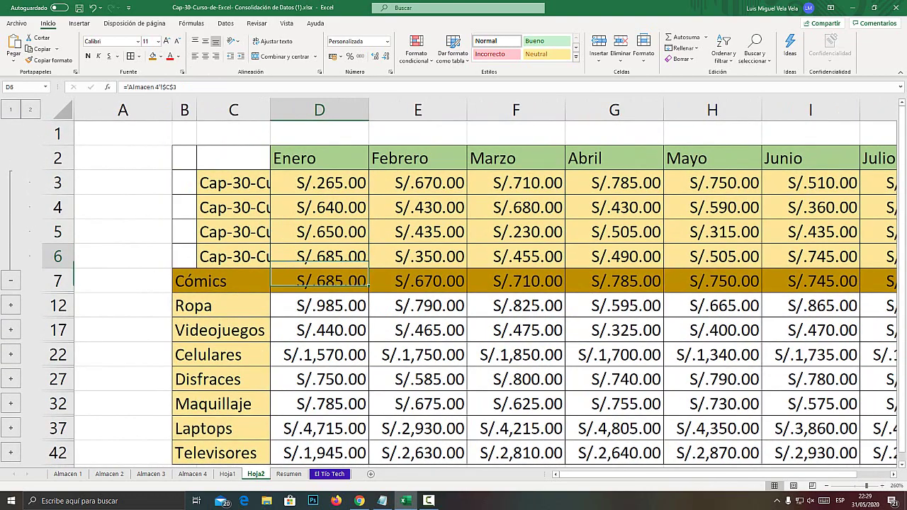
key(super+plus)
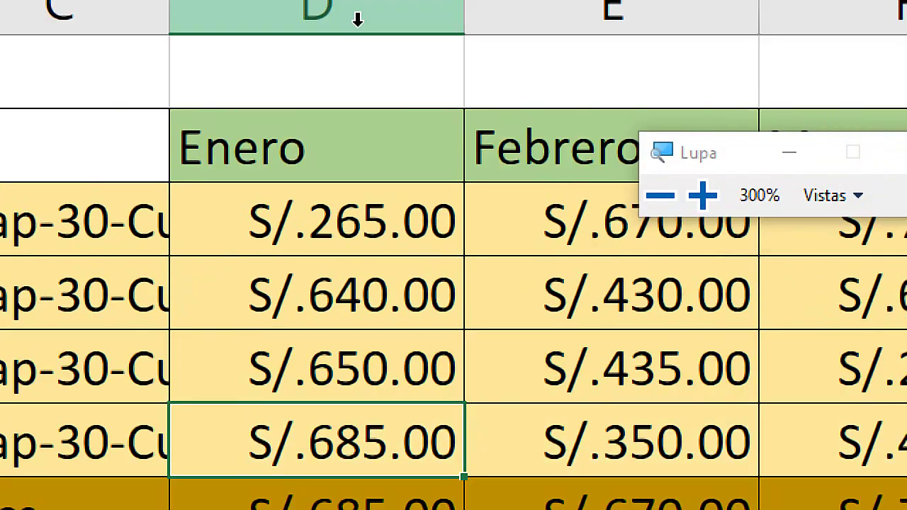
click(335, 179)
click(346, 290)
click(352, 354)
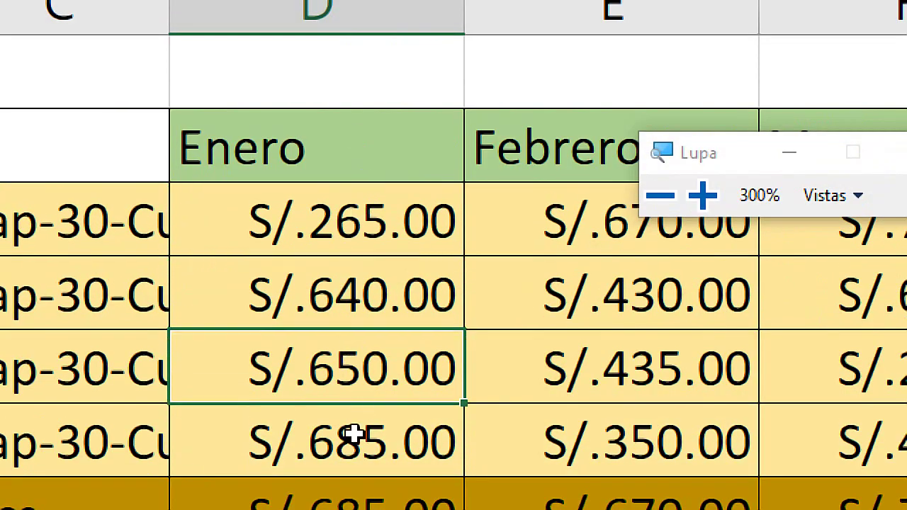
click(347, 433)
drag(328, 65, 326, 301)
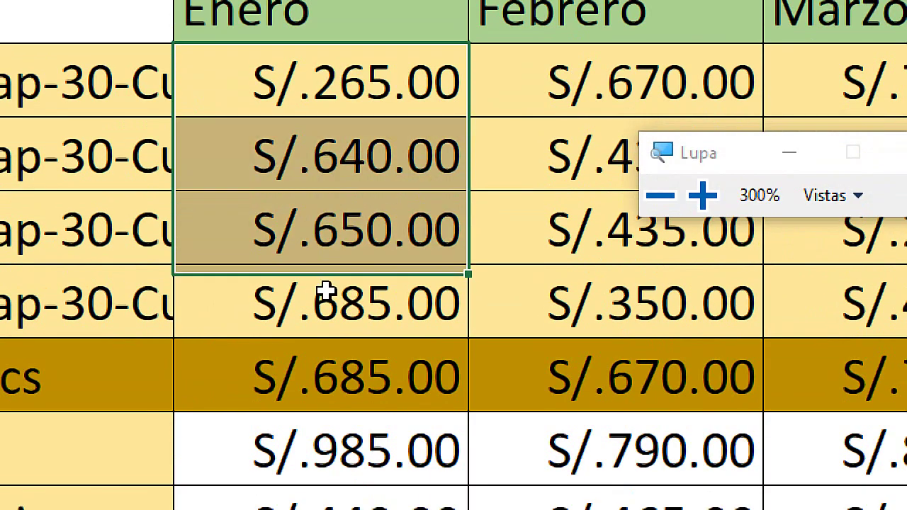
click(365, 376)
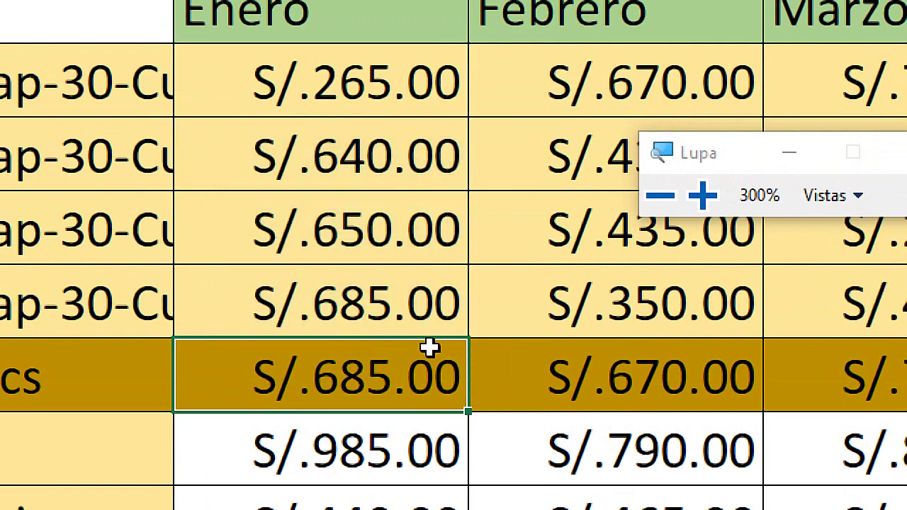
click(328, 309)
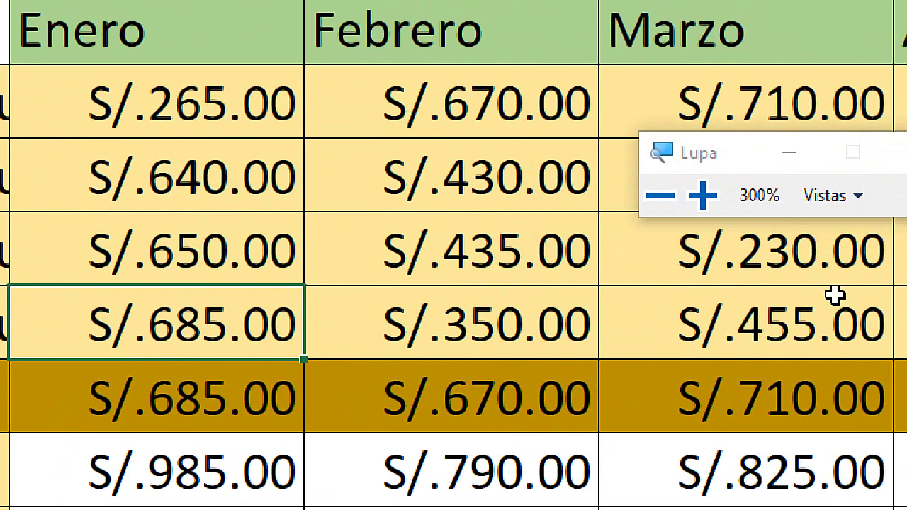
click(473, 107)
click(471, 160)
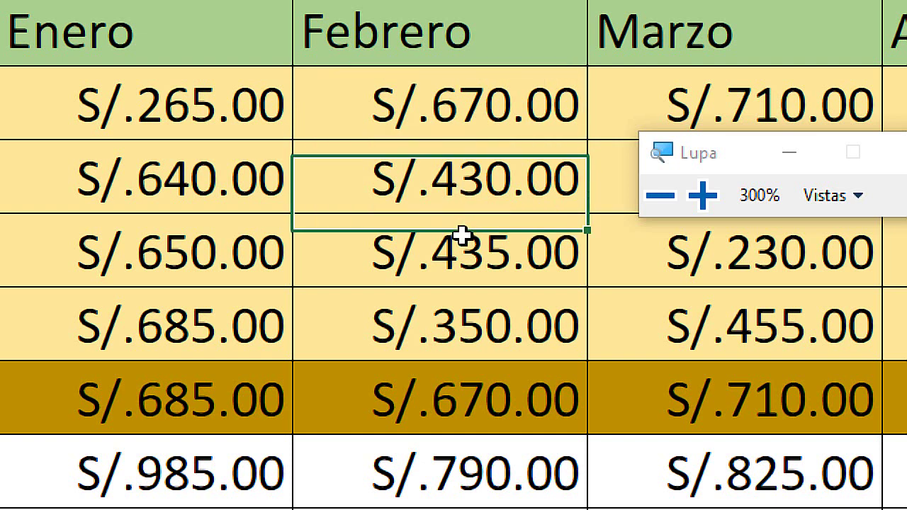
click(469, 293)
click(493, 106)
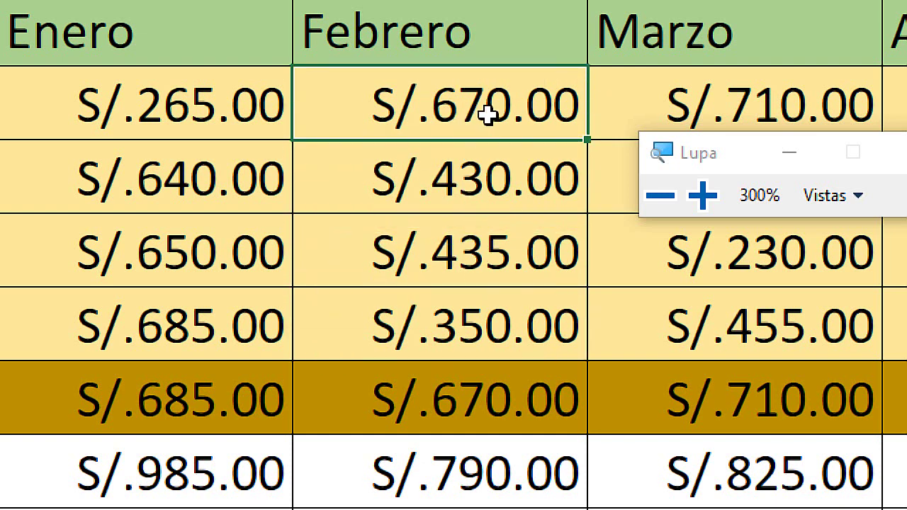
key(super+Escape)
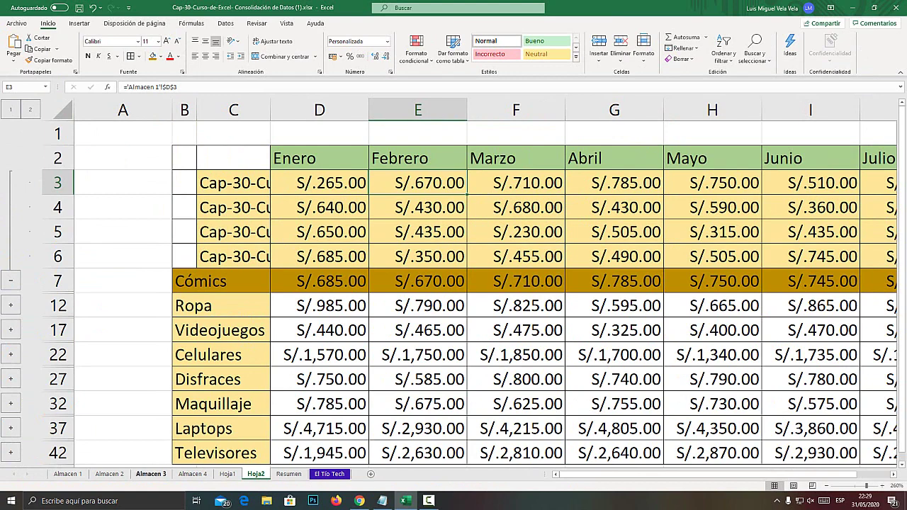
Step: Label the first Cómics detail row in C3 as 'Almacen 1'
click(355, 183)
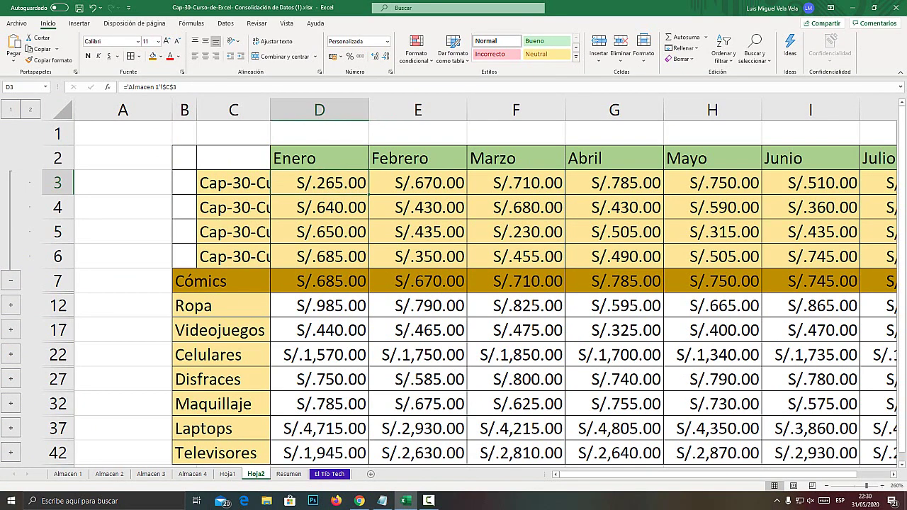
key(super+plus)
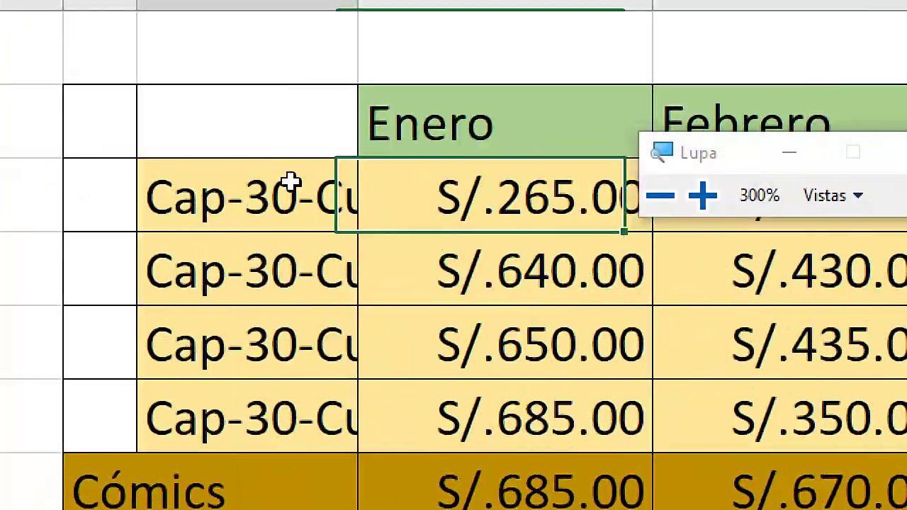
click(250, 180)
text(Almacen 4)
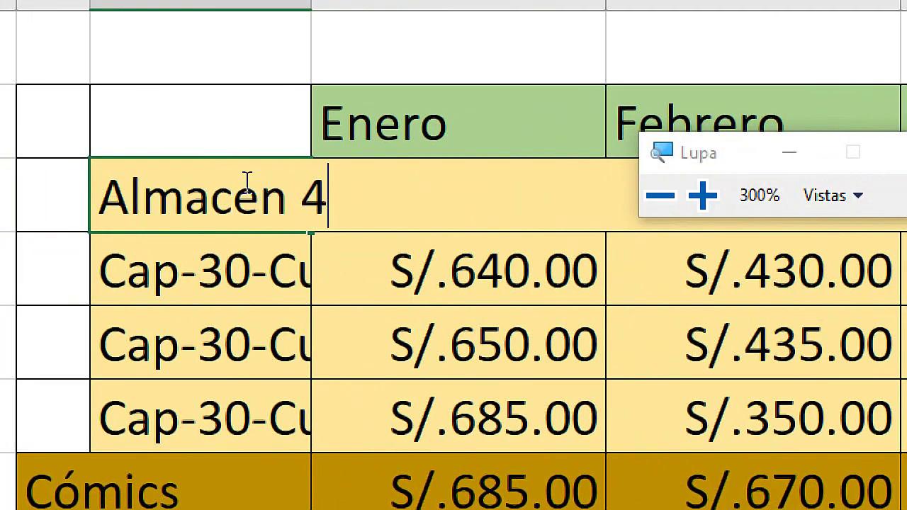
key(BackSpace)
text(1)
key(Return)
key(super+Escape)
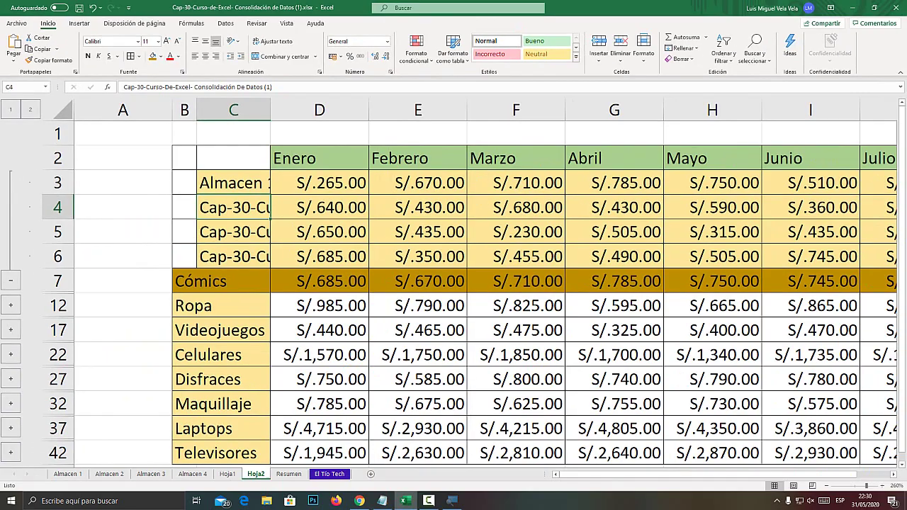
Step: Autofit column C to its labels and switch to the Almacen 1 sheet
double_click(270, 110)
click(346, 182)
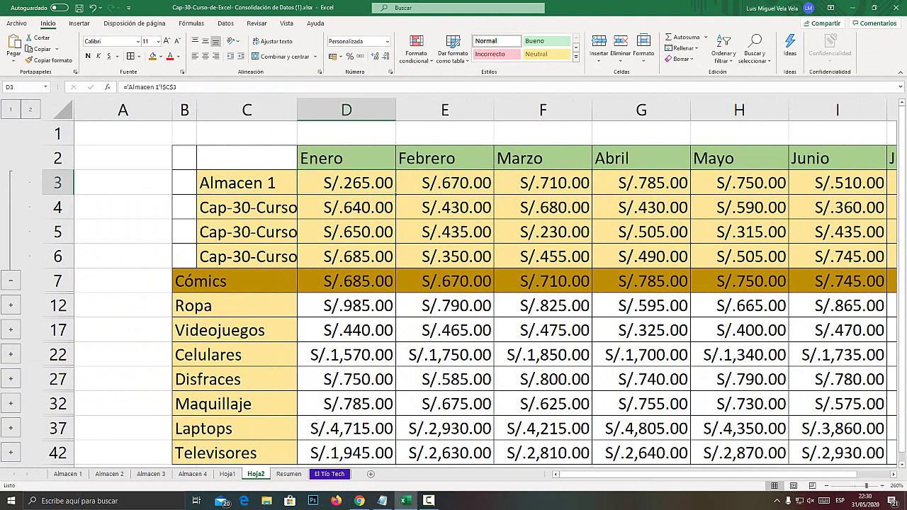
key(super+plus)
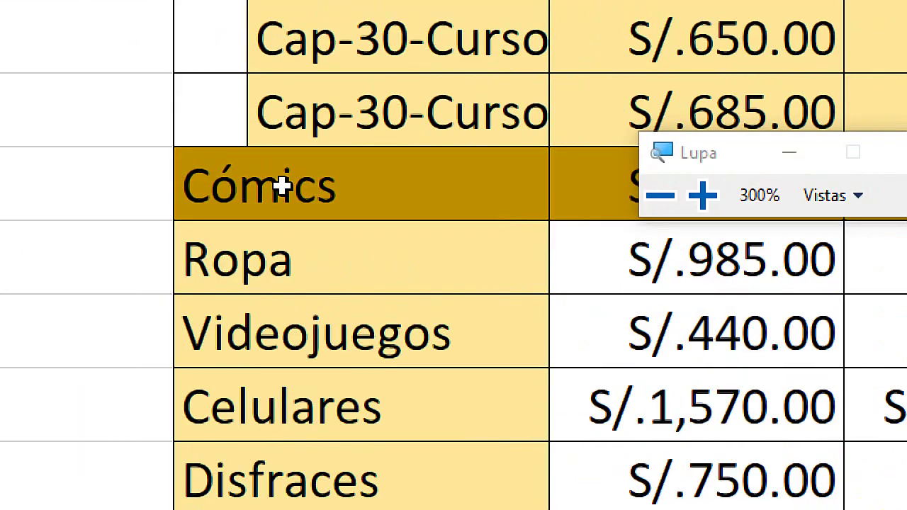
key(super+Escape)
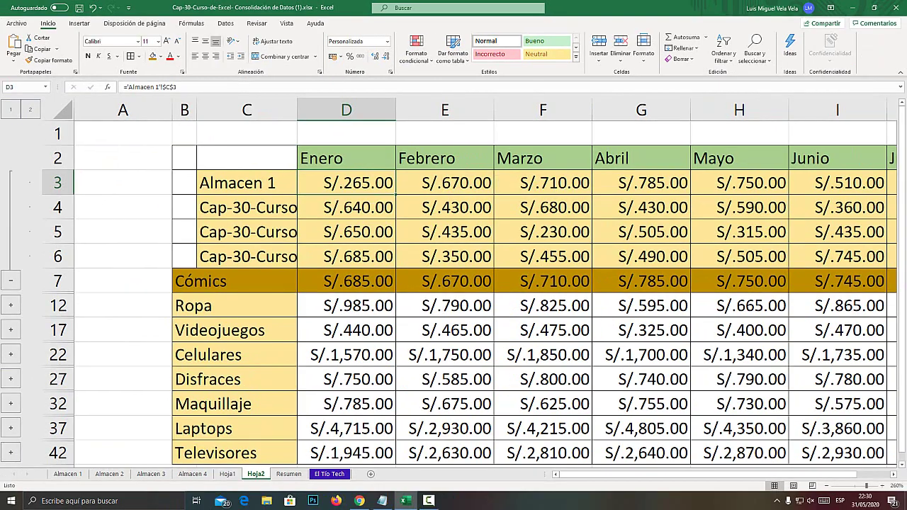
click(67, 473)
Step: Compare Almacen 1's Cómics January value 265 with Hoja2, then return to Almacen 1
click(224, 167)
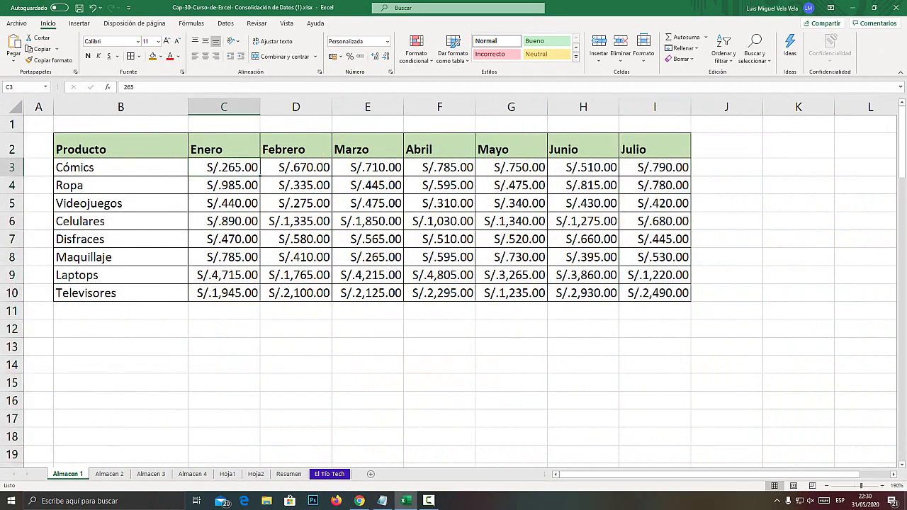
key(super+plus)
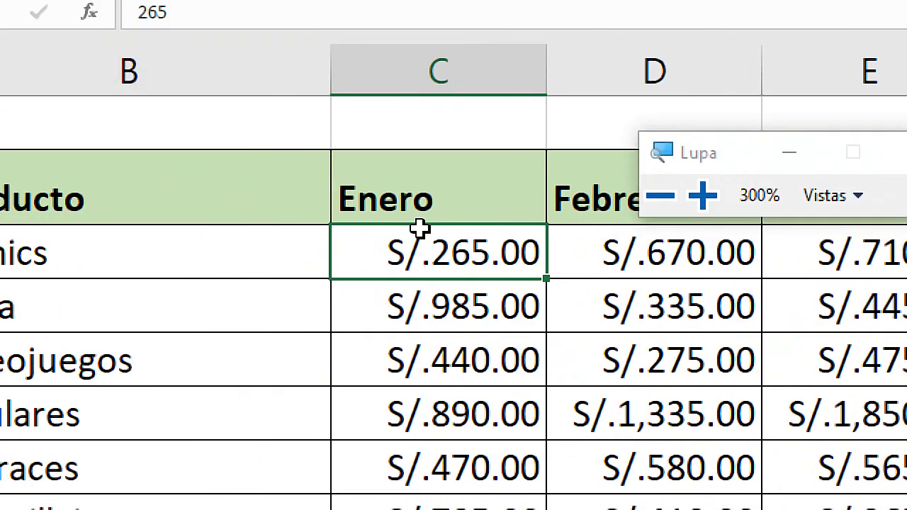
key(super+Escape)
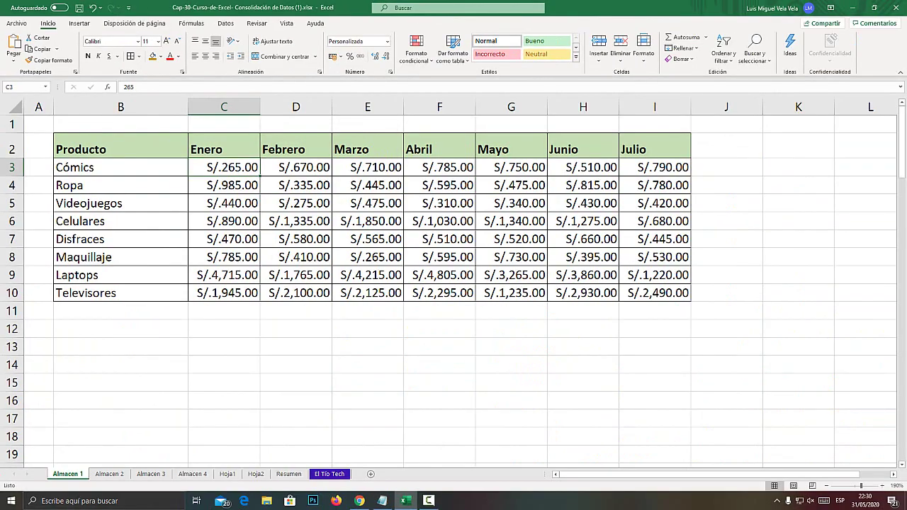
click(257, 474)
key(super+plus)
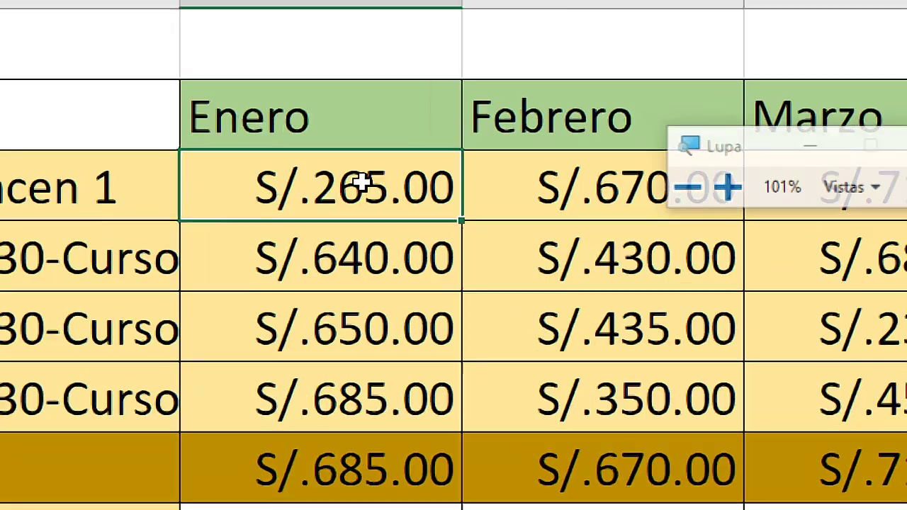
key(super+Escape)
key(ctrl+bracketleft)
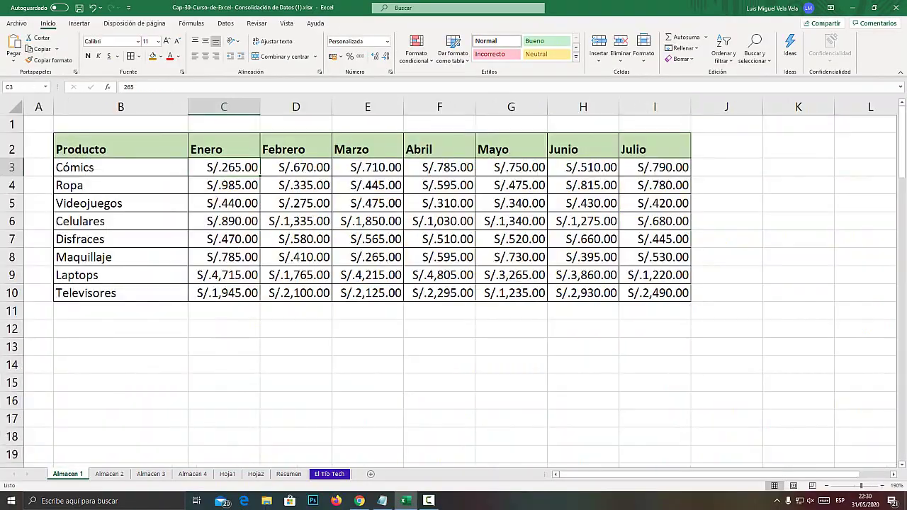
key(super+plus)
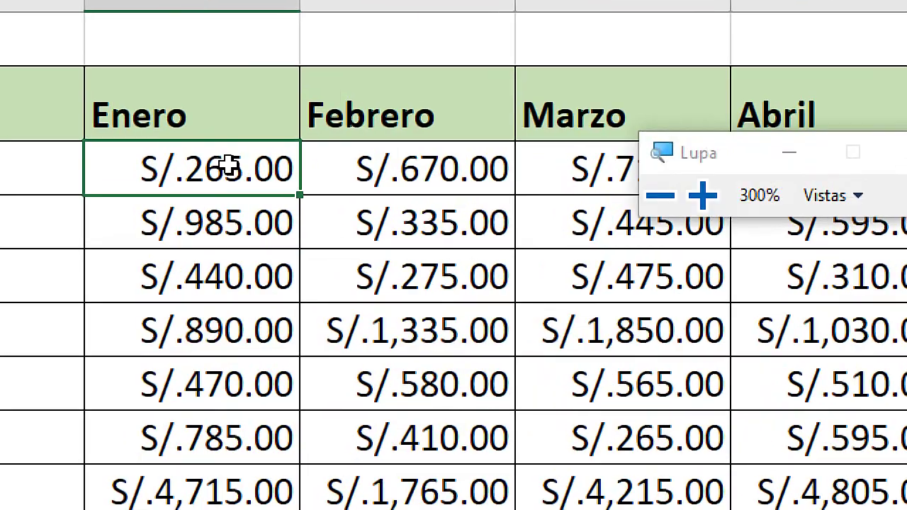
Step: Enter 1,000 as the Cómics January value and confirm Hoja1's Enero total updates
text(1,00)
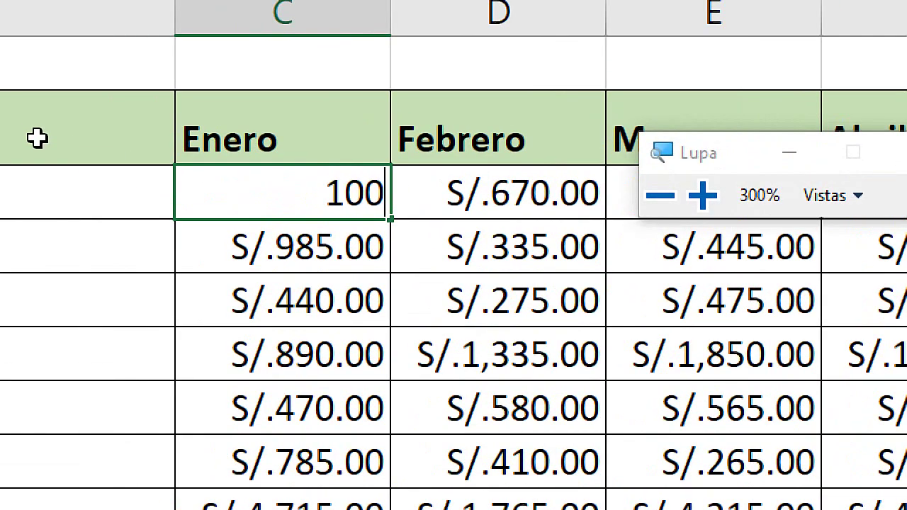
text(0)
key(Return)
key(super+Escape)
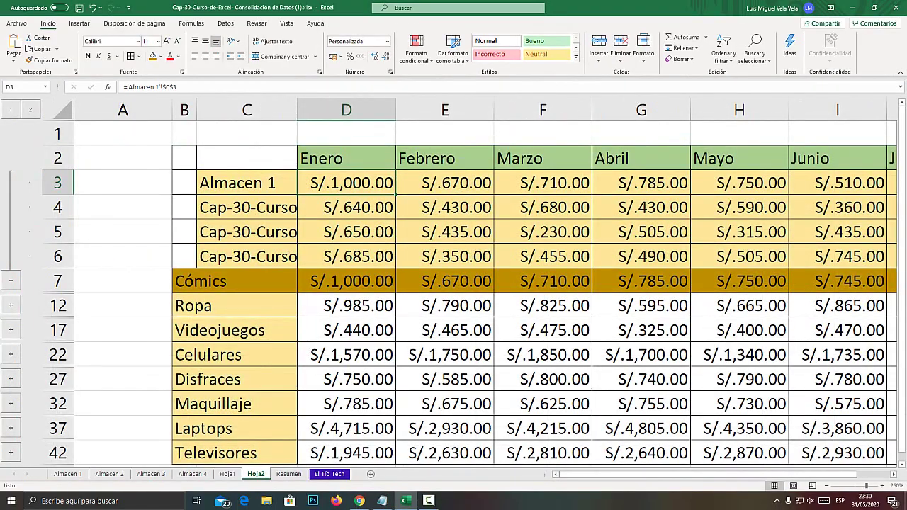
key(super+plus)
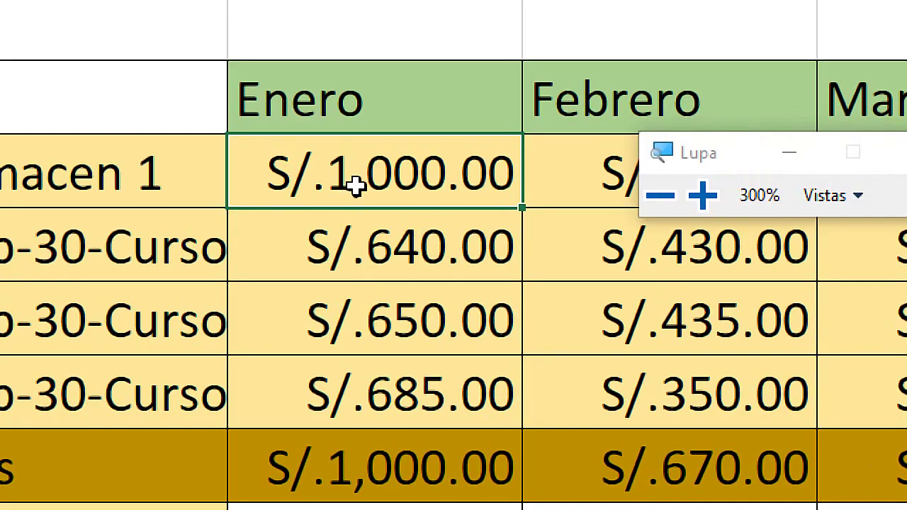
key(super+Escape)
click(227, 474)
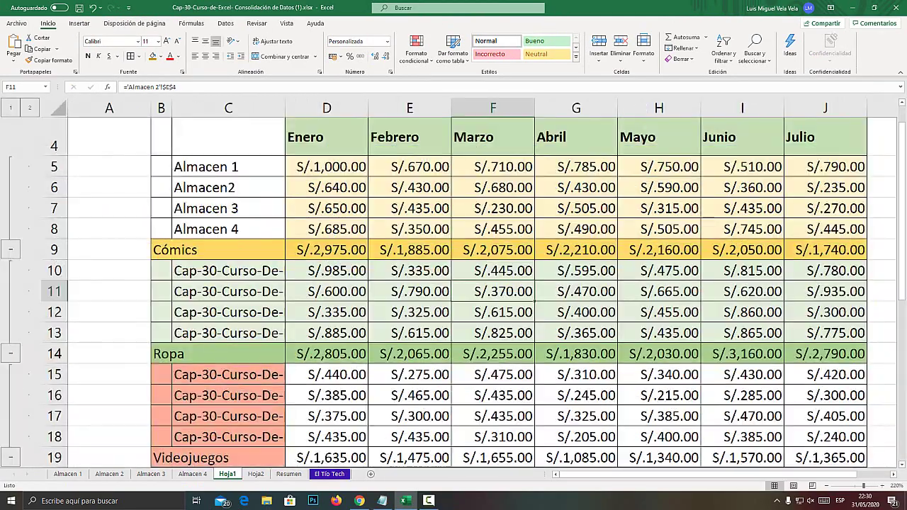
click(325, 167)
key(super+plus)
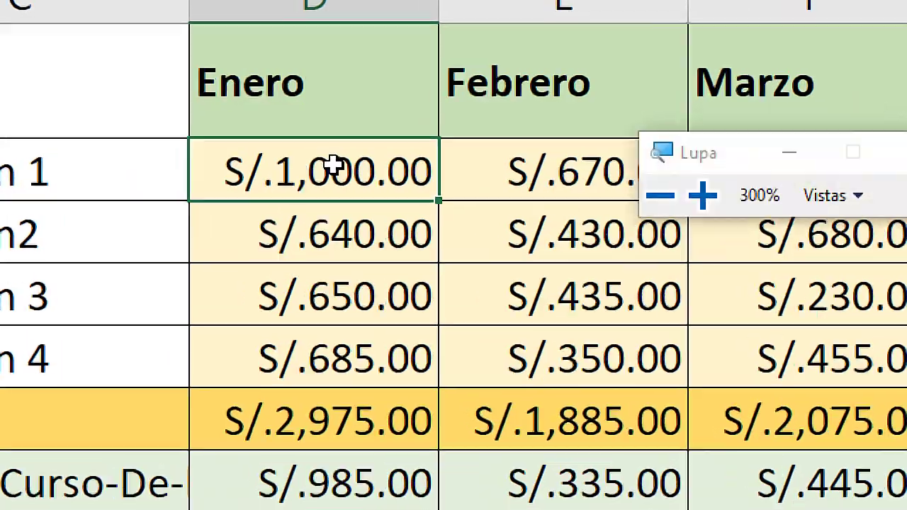
key(super+Escape)
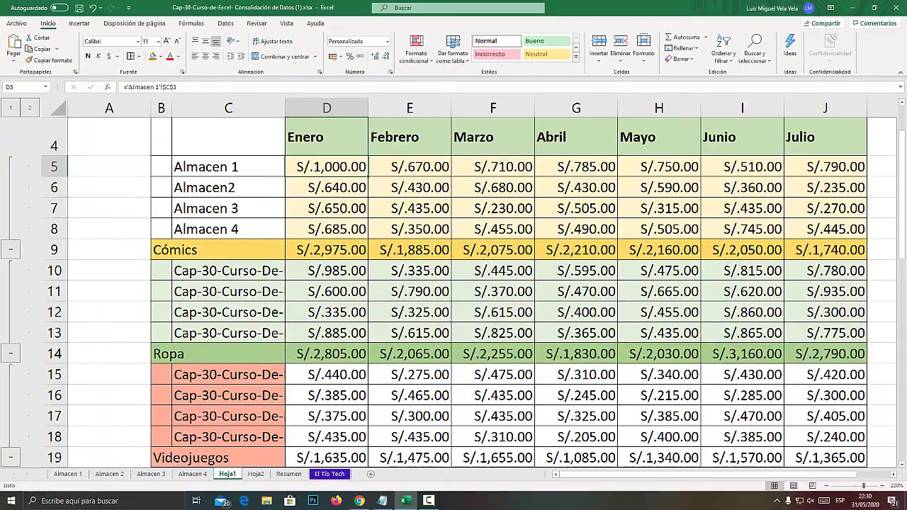